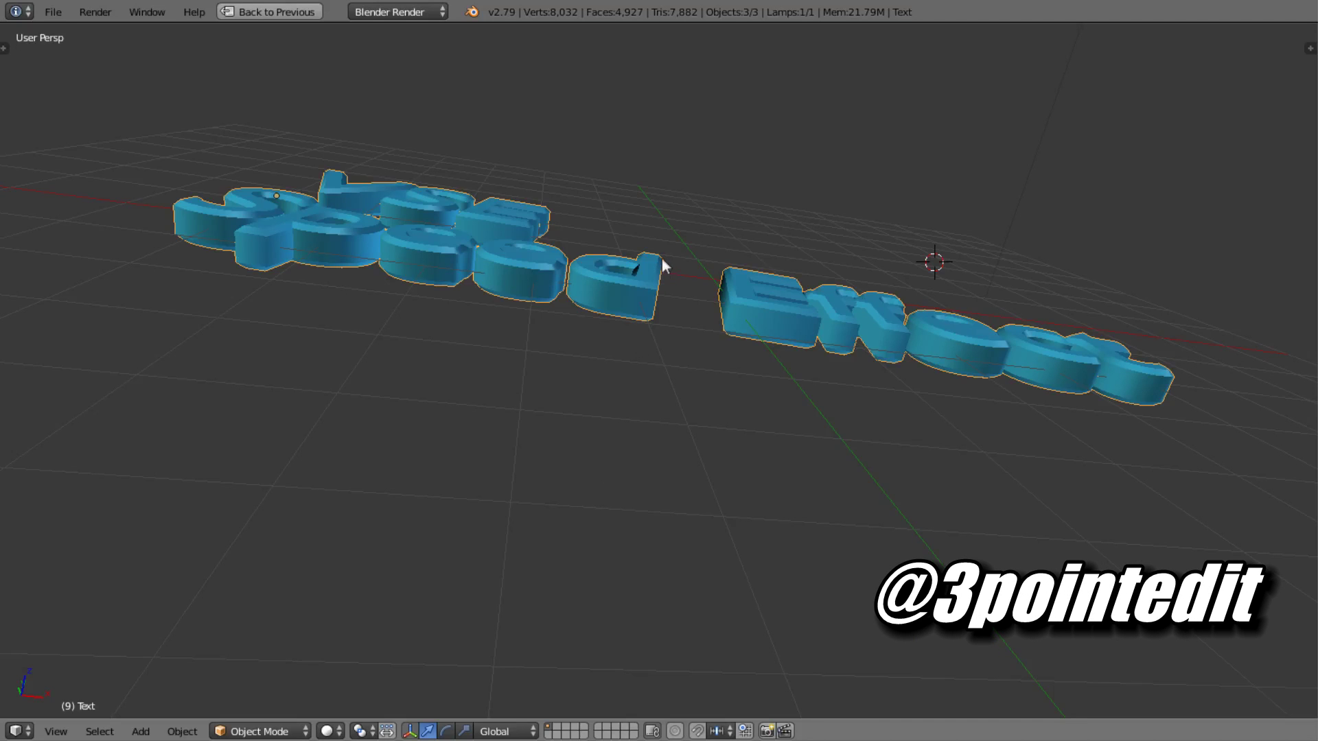
Step: Leave the 3D title view for the Video Editing layout and pan the sequencer timeline
{"action": "middle_click_drag", "start_coordinate": [668, 279], "coordinate": [637, 553]}
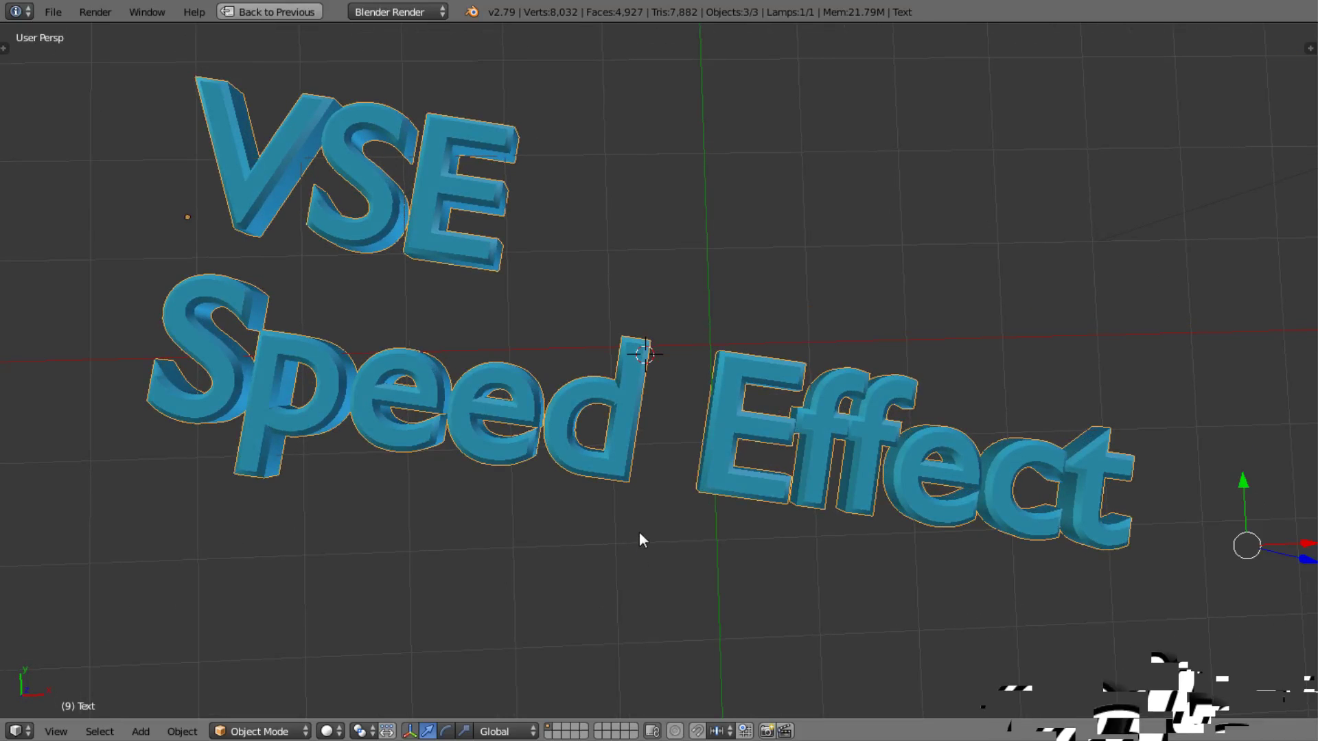
{"action": "key", "text": "ctrl+space"}
{"action": "middle_click_drag", "start_coordinate": [269, 513], "coordinate": [168, 535]}
Step: Fit all strips in the sequencer, scrub the clip and select the movie strip to inspect it
{"action": "key", "text": "Home"}
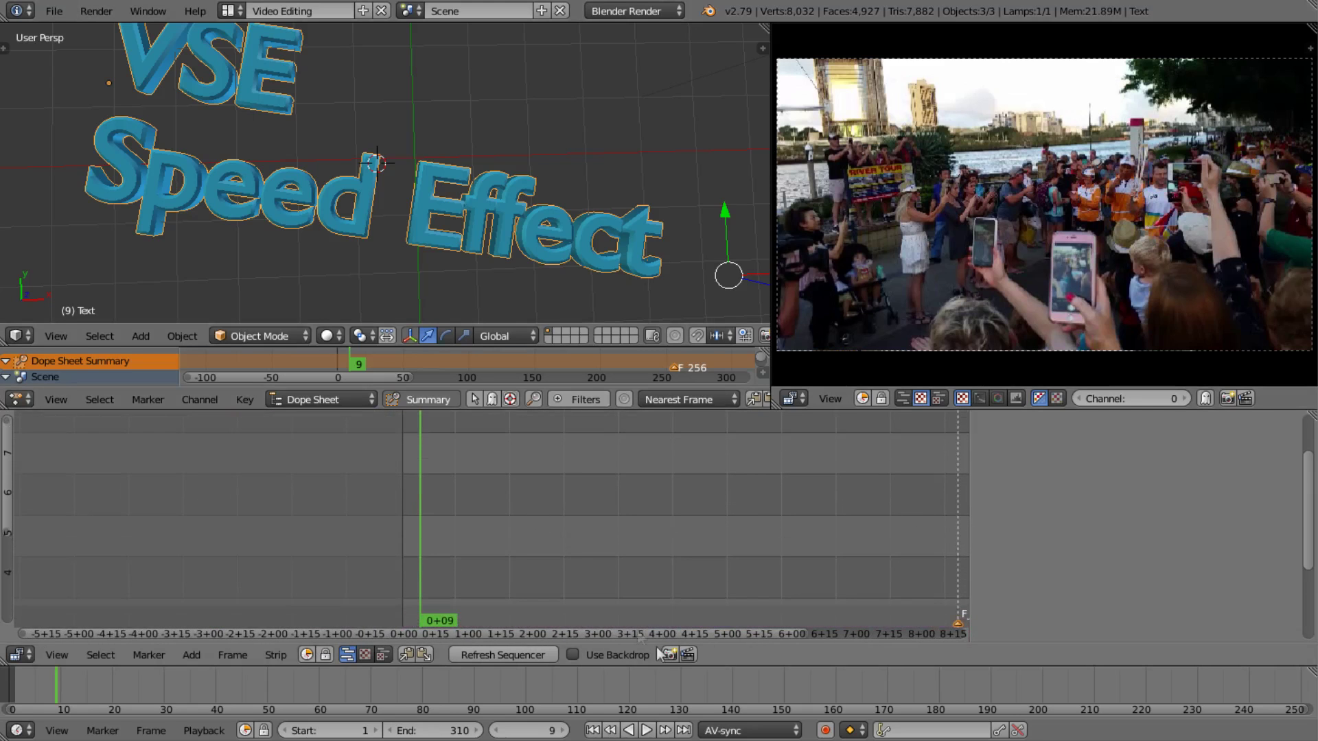
{"action": "left_click_drag", "start_coordinate": [385, 457], "coordinate": [349, 474]}
{"action": "right_click", "coordinate": [371, 571]}
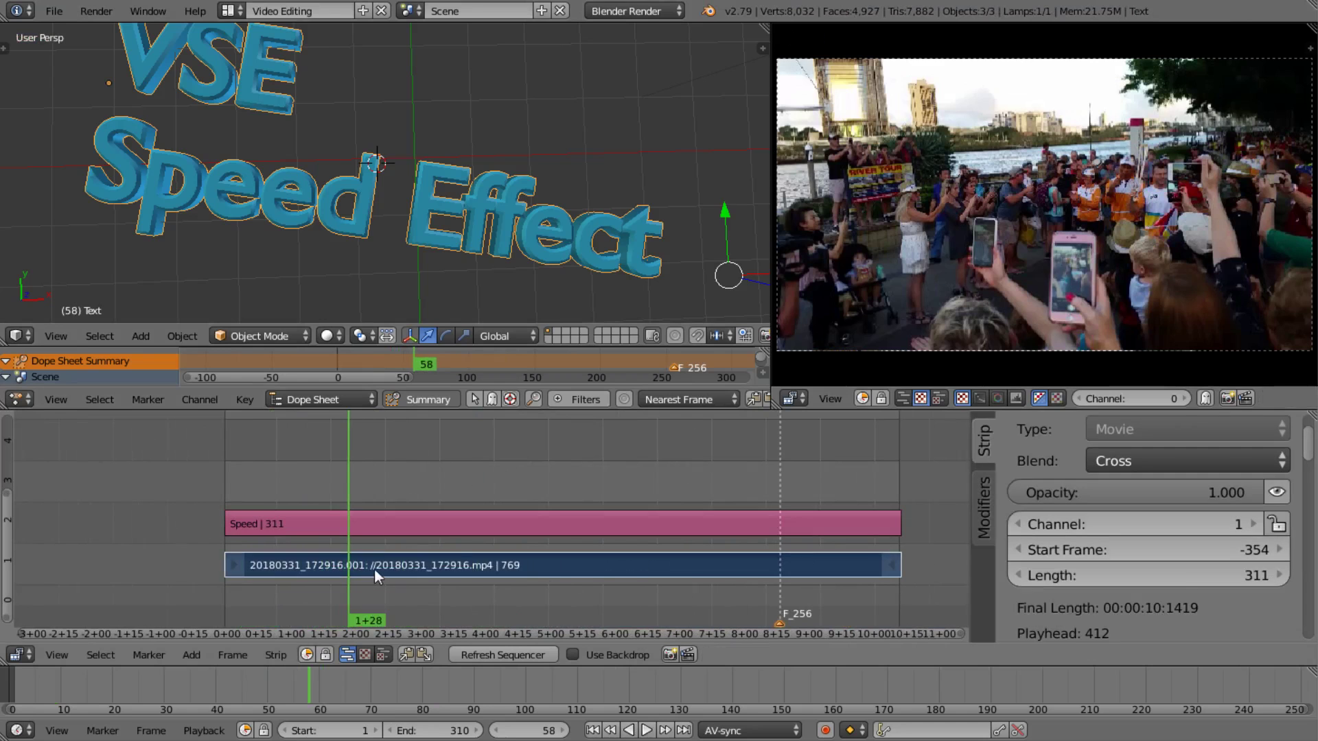
{"action": "left_click", "coordinate": [509, 472]}
Step: Delete the old Speed strip, leaving only the movie strip
{"action": "right_click", "coordinate": [457, 525]}
{"action": "key", "text": "x"}
{"action": "left_click", "coordinate": [451, 517]}
Step: Play back and scrub through the unaltered footage, ending around frame 109
{"action": "left_click", "coordinate": [291, 494]}
{"action": "key", "text": "alt+a"}
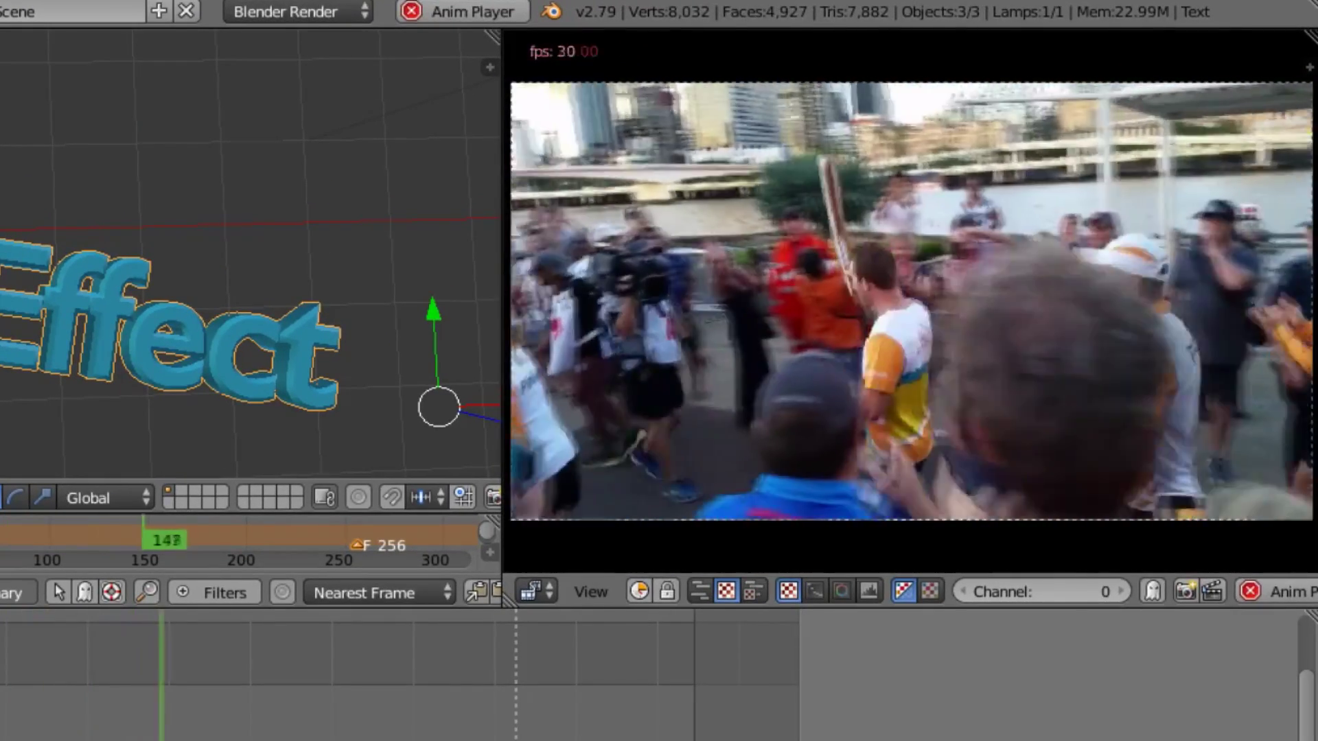
{"action": "key", "text": "alt+a"}
{"action": "left_click_drag", "start_coordinate": [171, 707], "coordinate": [0, 678]}
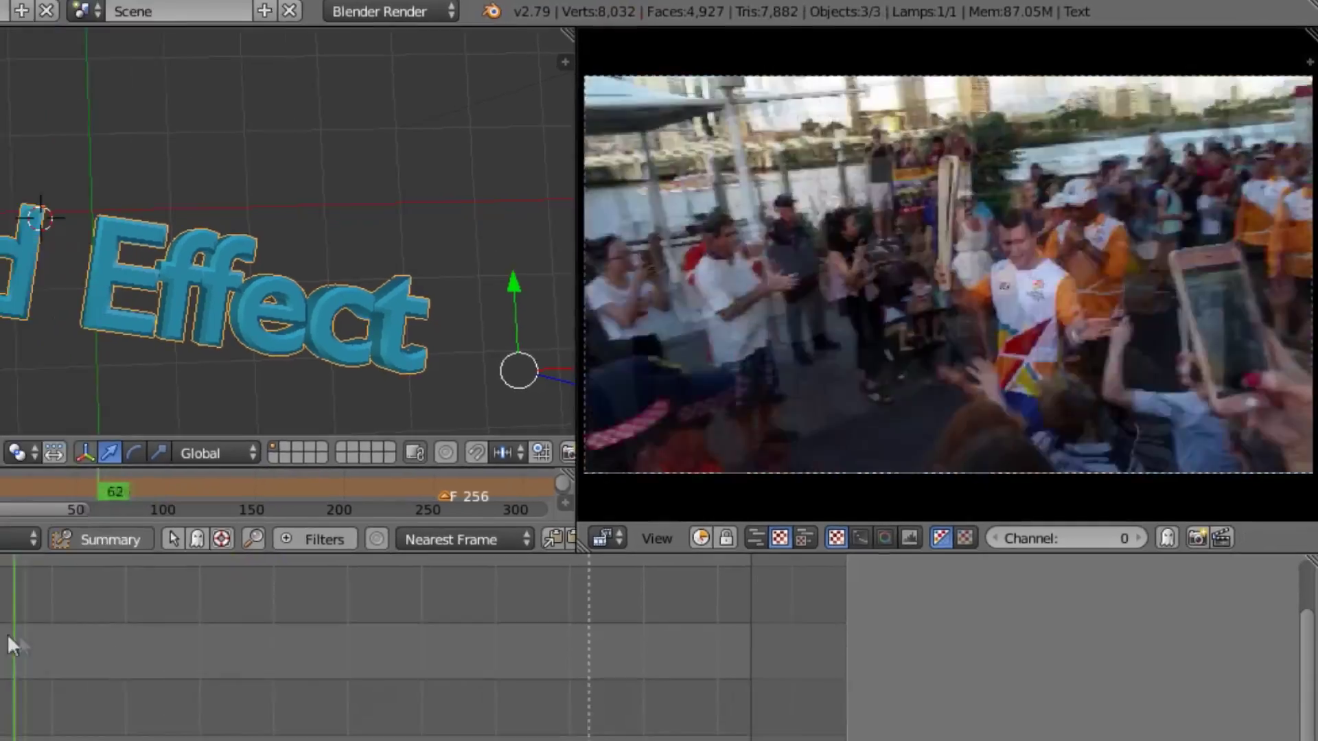
{"action": "left_click_drag", "start_coordinate": [315, 458], "coordinate": [377, 469]}
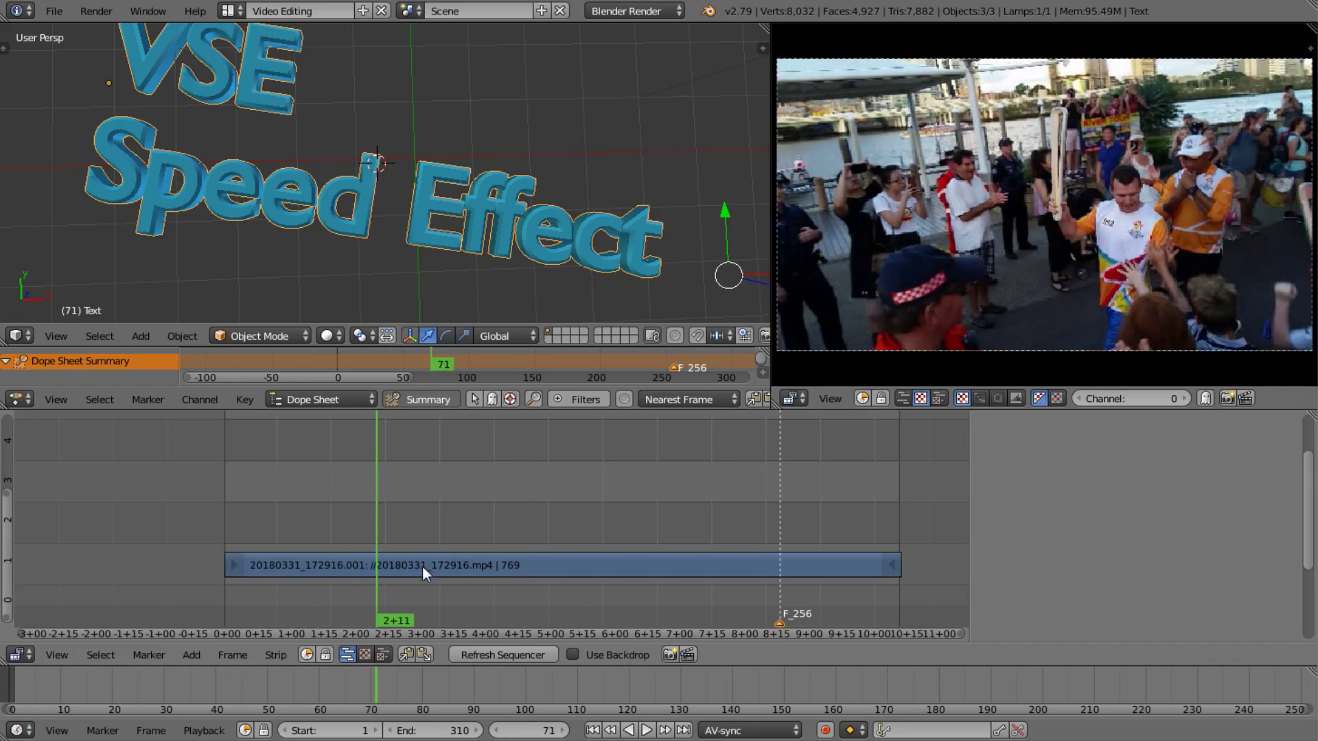
{"action": "left_click_drag", "start_coordinate": [390, 517], "coordinate": [460, 499]}
Step: Hard-cut the movie strip at frame 109 and select the first half (.001)
{"action": "right_click", "coordinate": [464, 562]}
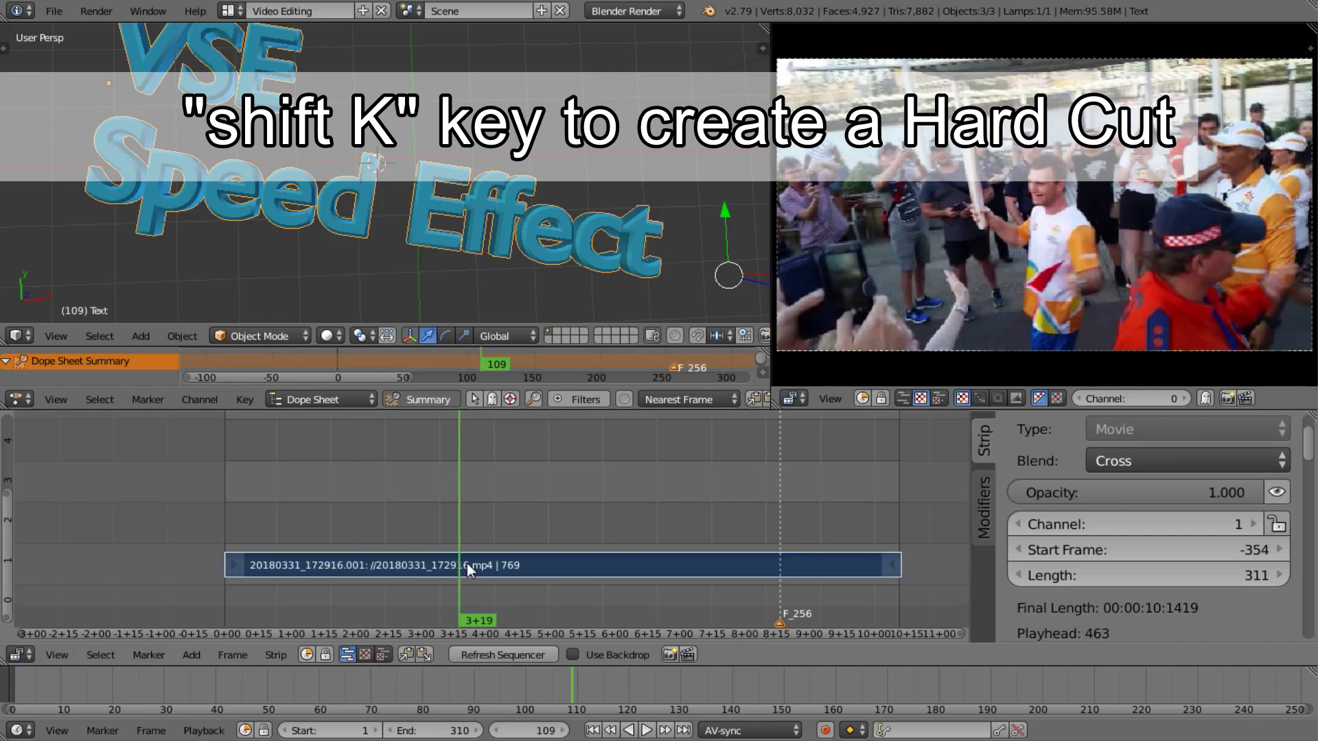
{"action": "key", "text": "shift+k"}
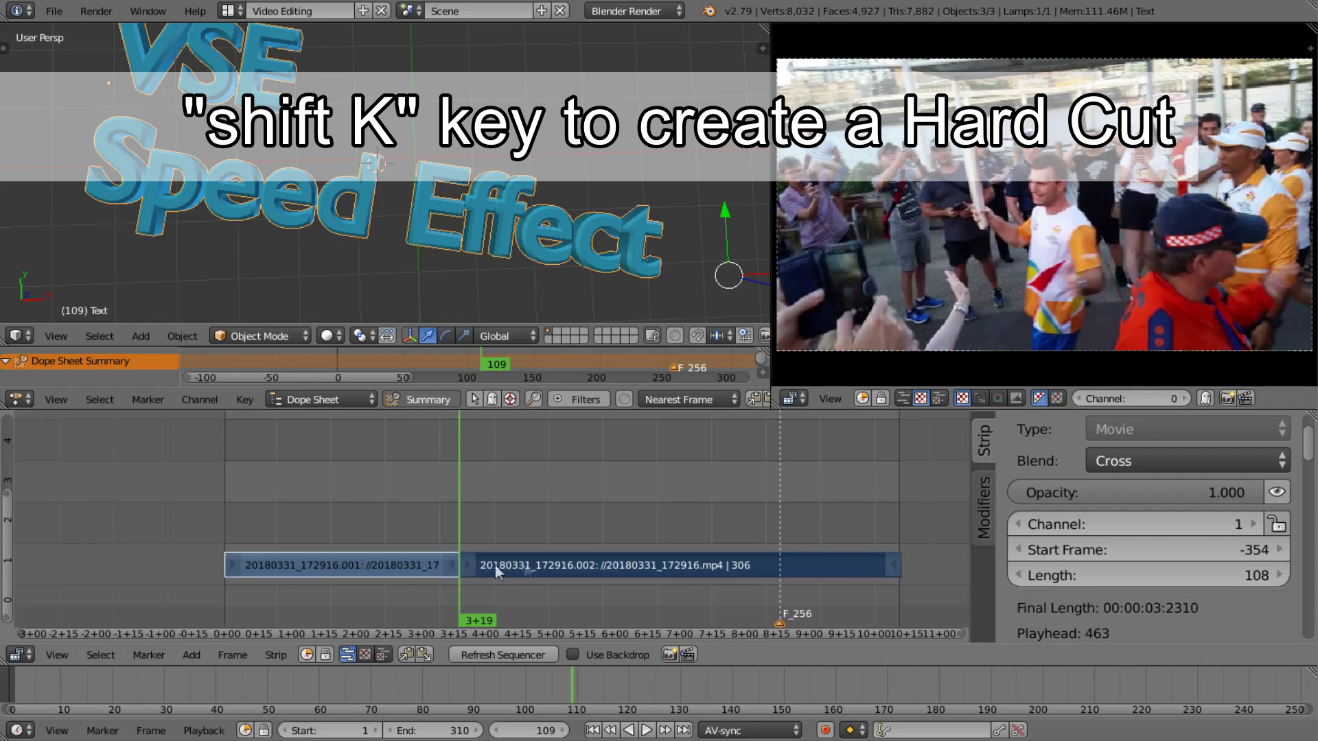
{"action": "right_click", "coordinate": [382, 567]}
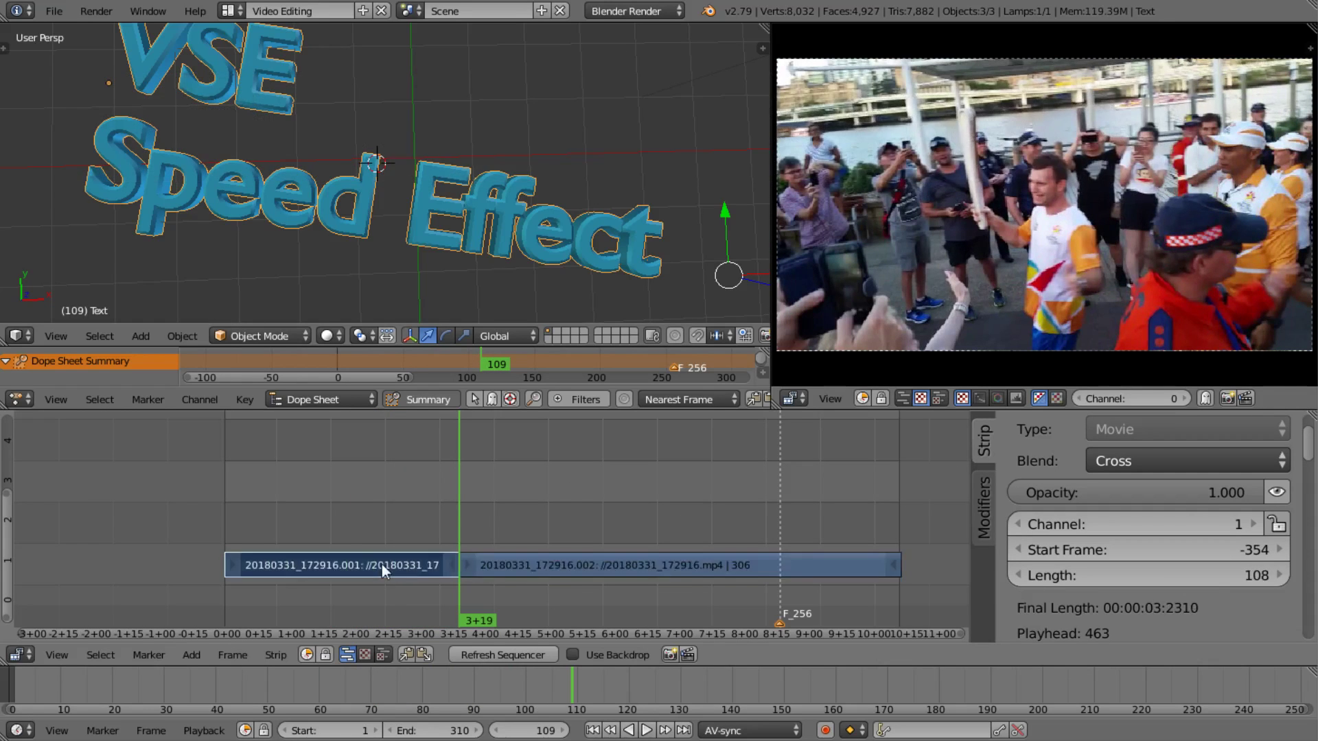
Step: Extend the end of the first cut strip into a frozen pause of 136 frames
{"action": "right_click", "coordinate": [451, 567]}
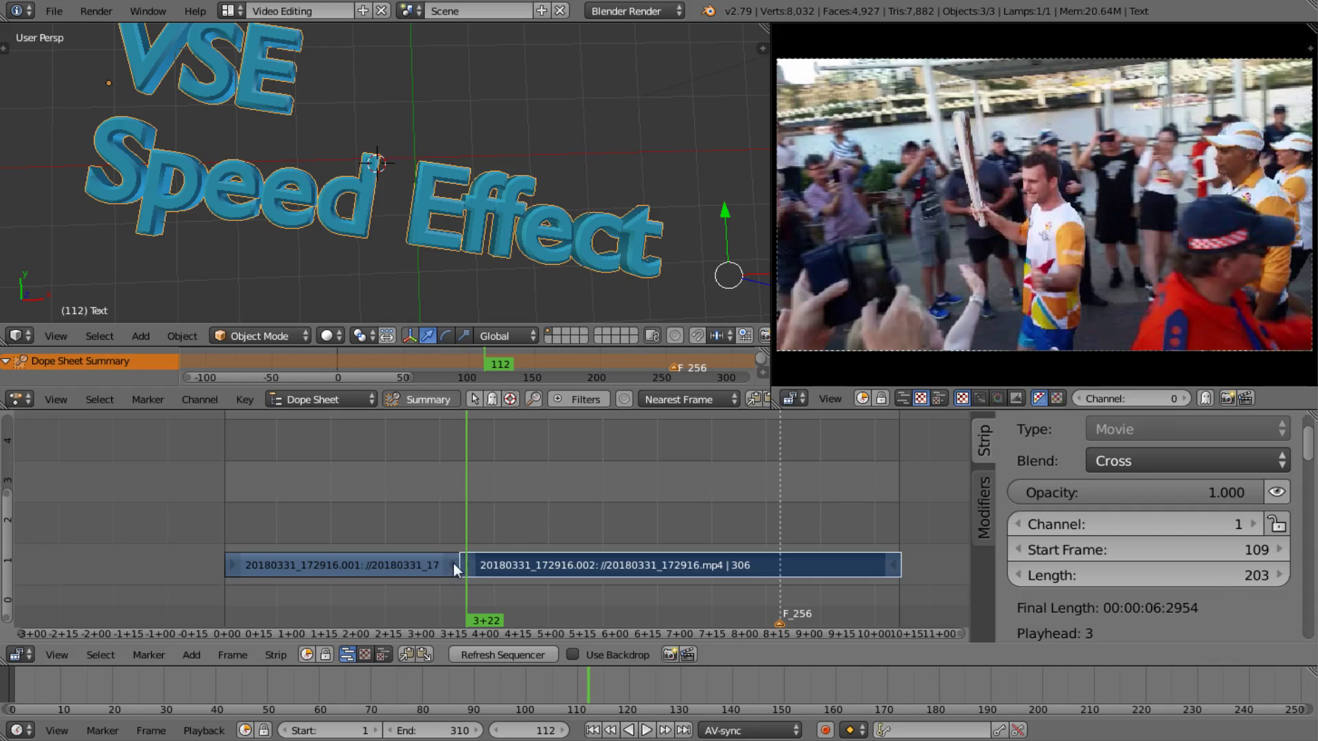
{"action": "right_click", "coordinate": [450, 569]}
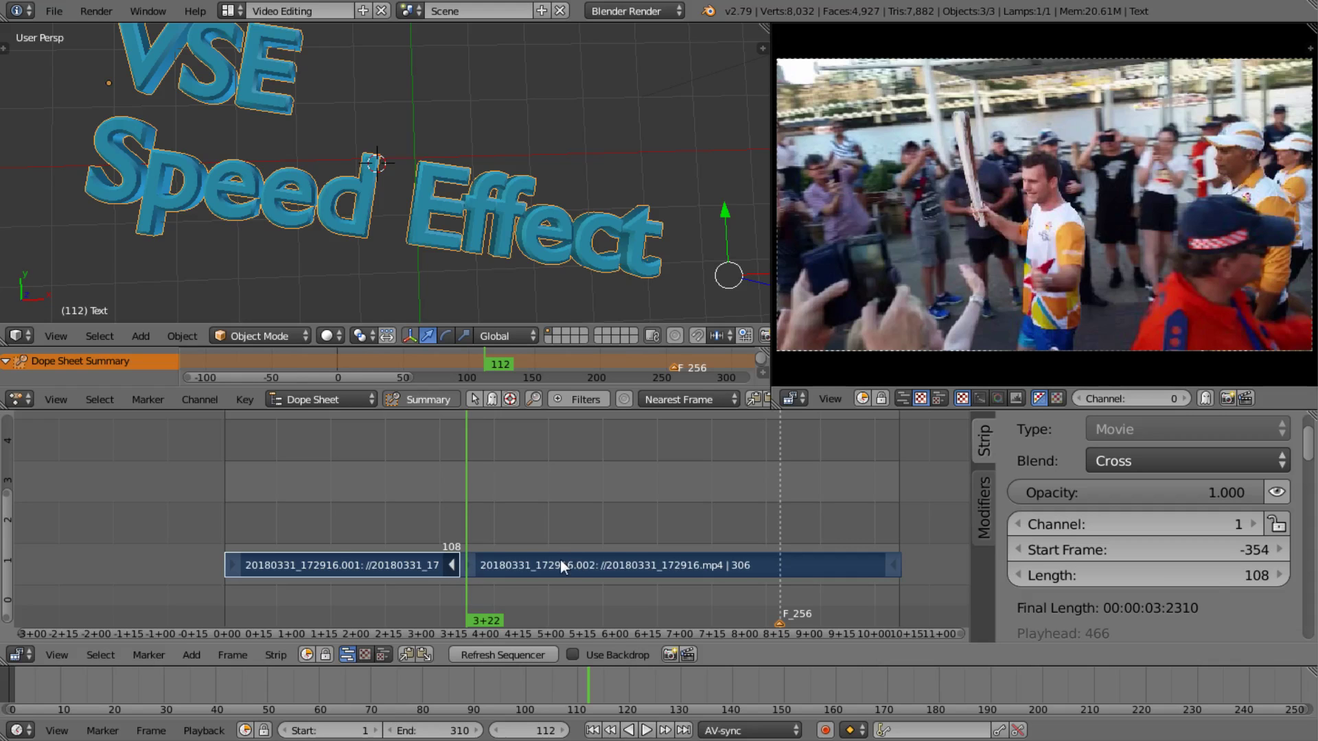
{"action": "key", "text": "g"}
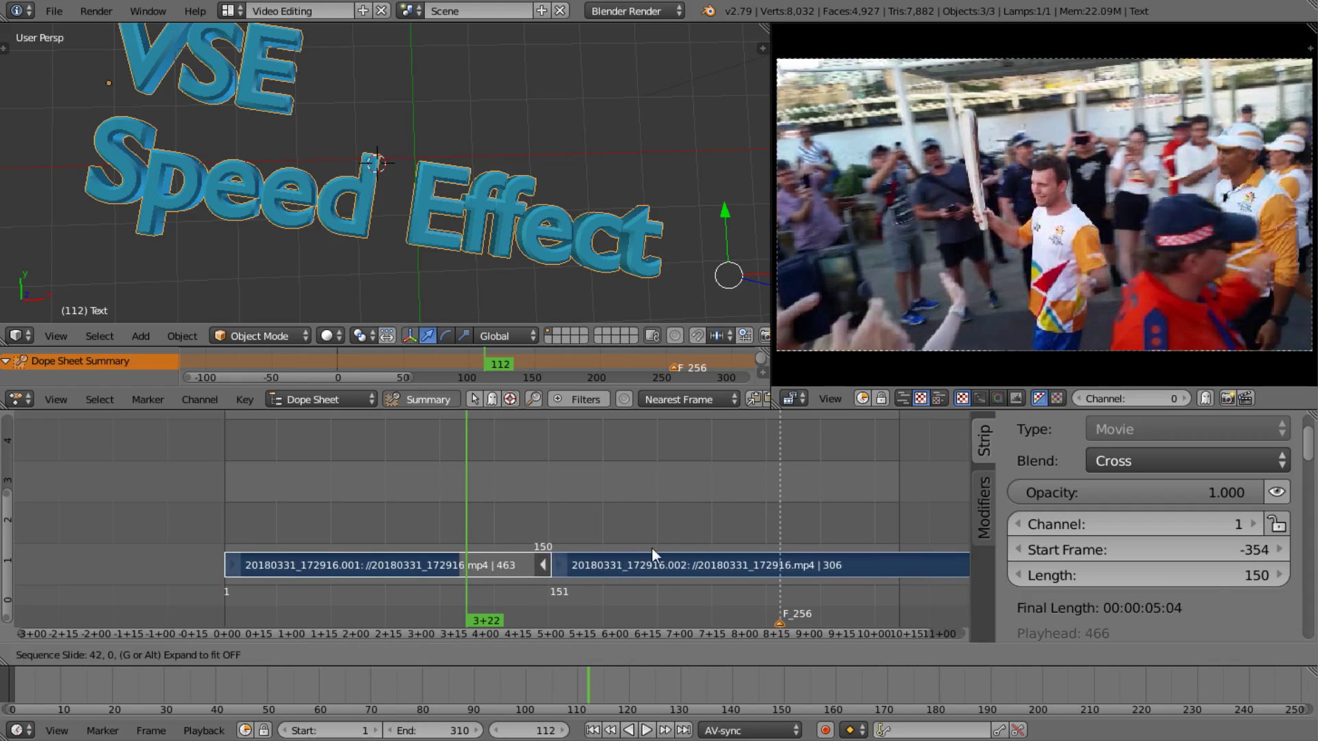
{"action": "left_click", "coordinate": [621, 555]}
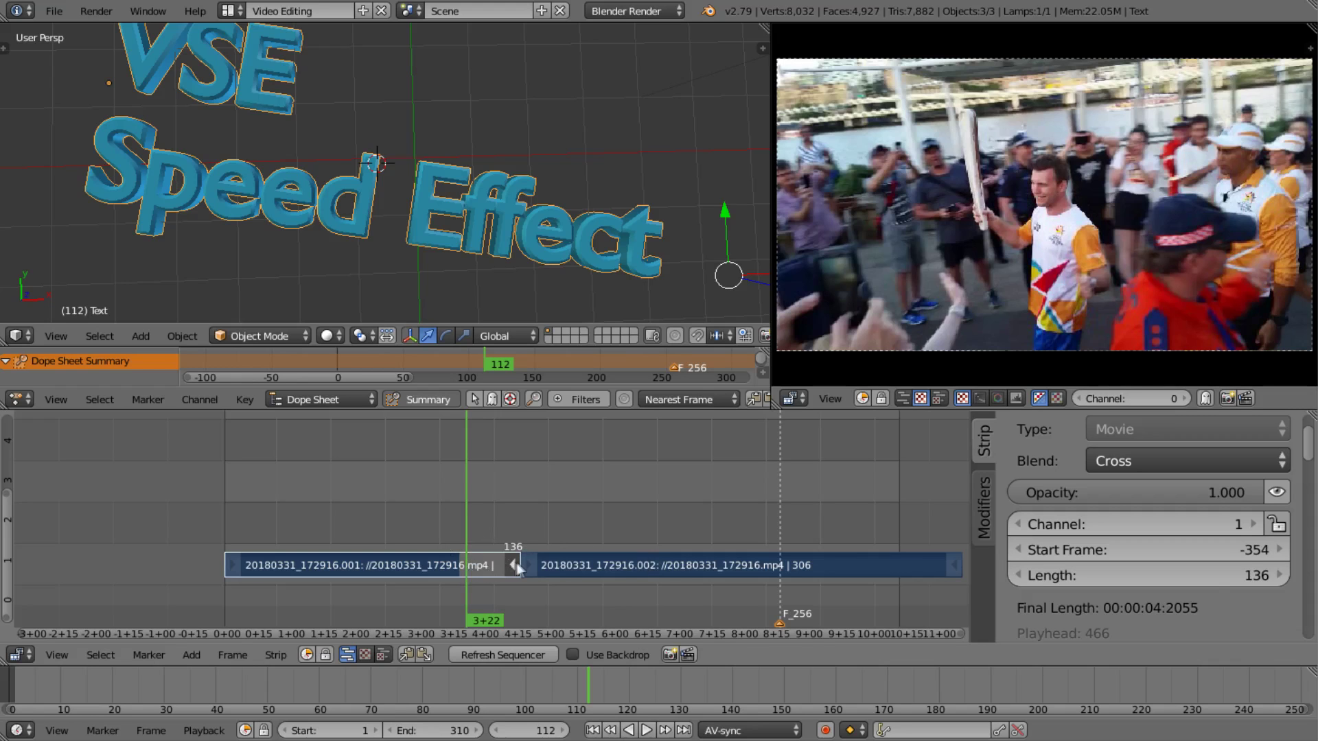
Step: Preview the pause, stretch it to 164 frames, and play the longer pause
{"action": "left_click_drag", "start_coordinate": [457, 562], "coordinate": [438, 533]}
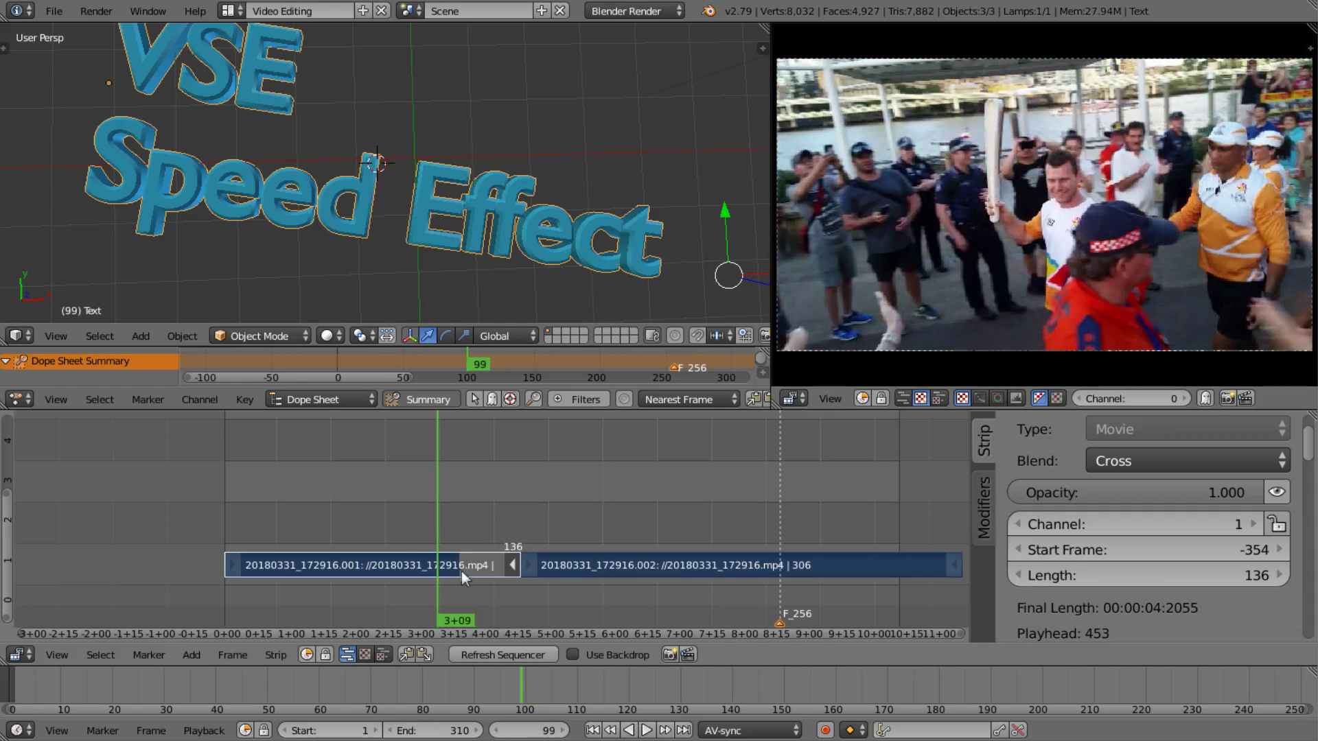
{"action": "left_click", "coordinate": [402, 526]}
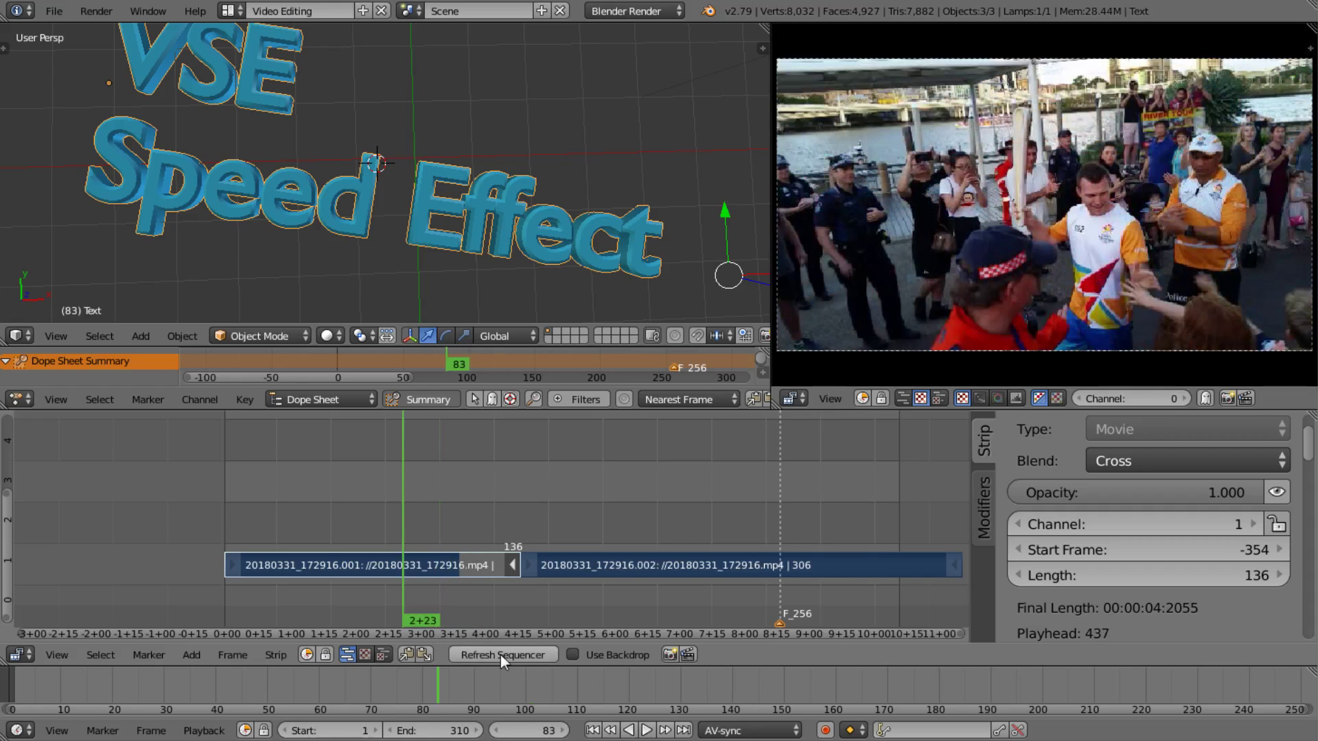
{"action": "left_click", "coordinate": [366, 530]}
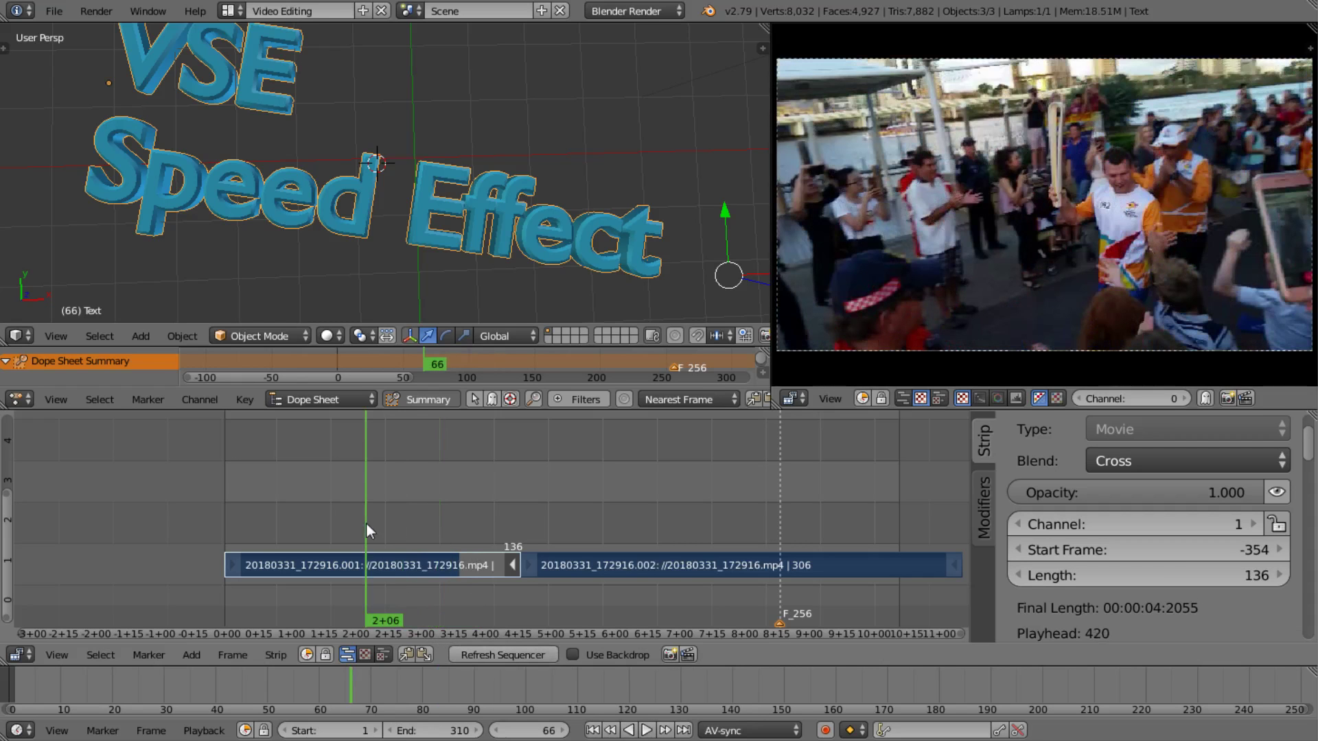
{"action": "key", "text": "alt+a"}
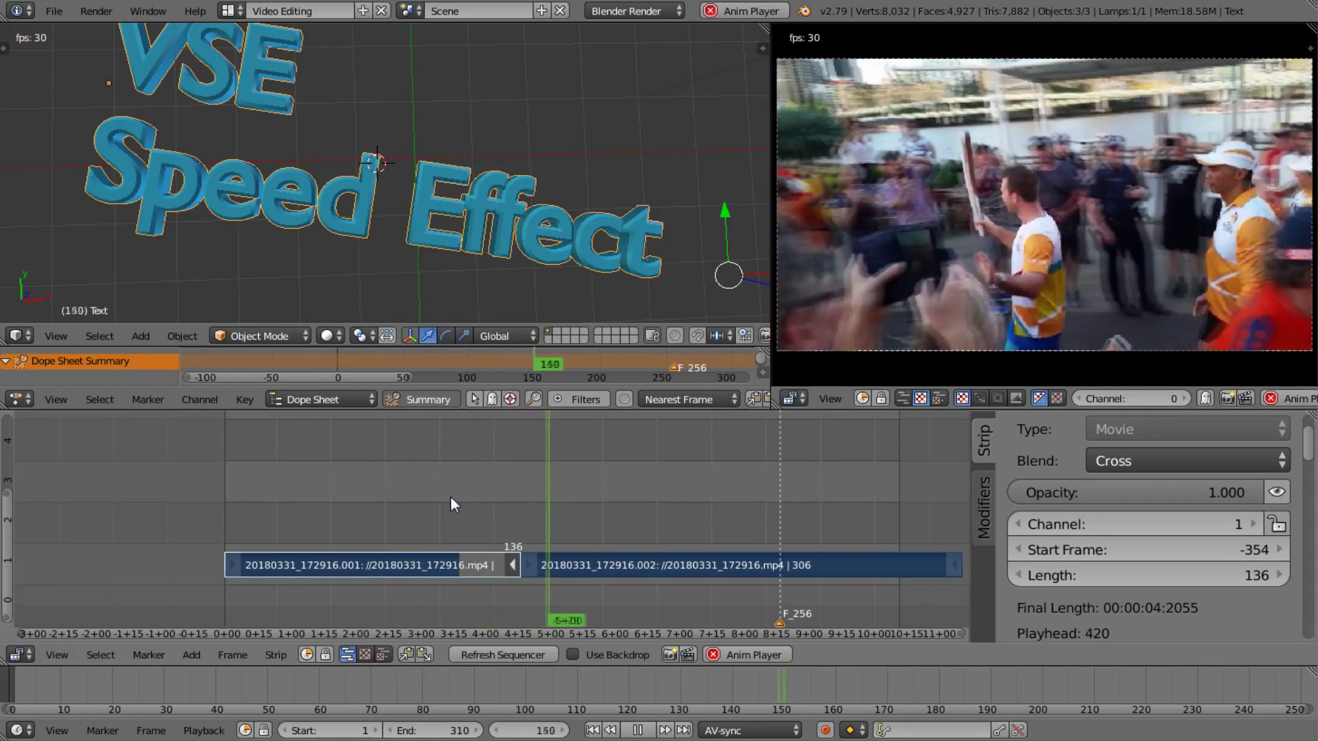
{"action": "key", "text": "alt+a"}
{"action": "left_click_drag", "start_coordinate": [623, 564], "coordinate": [427, 518]}
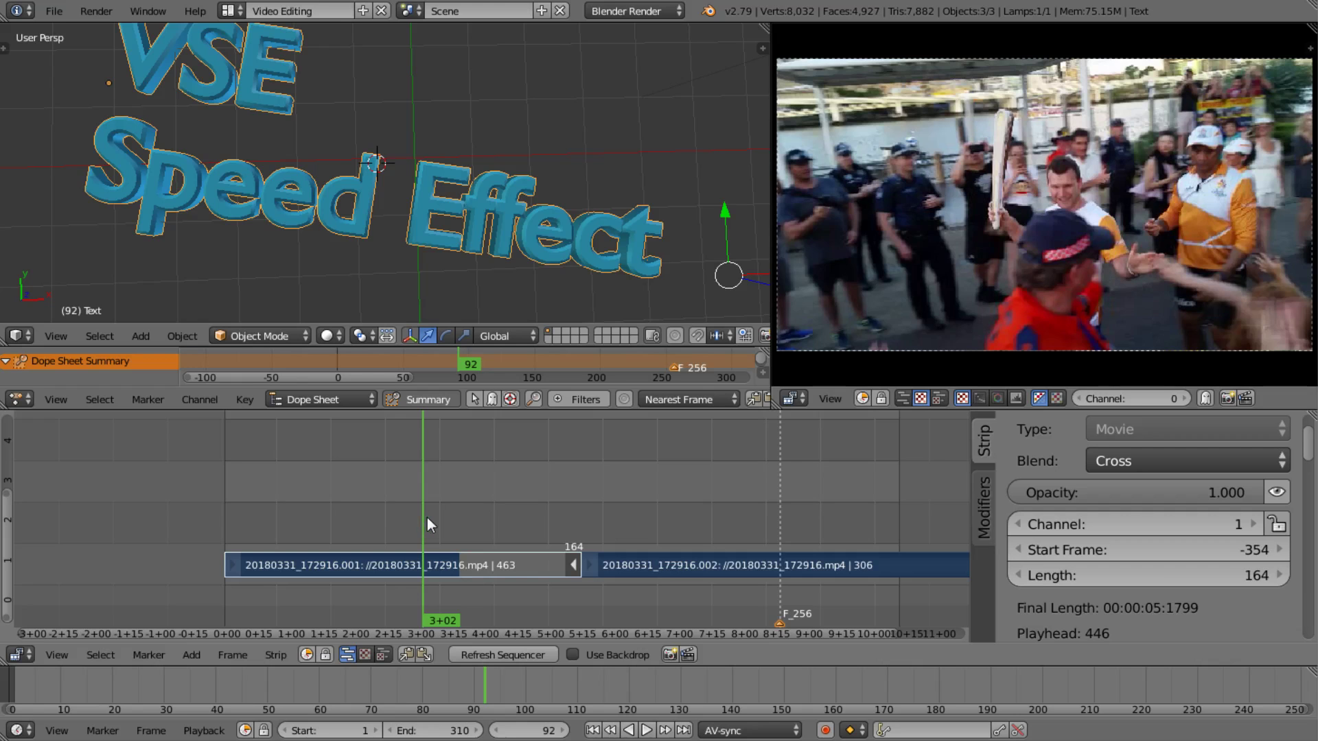
{"action": "left_click_drag", "start_coordinate": [427, 518], "coordinate": [402, 518]}
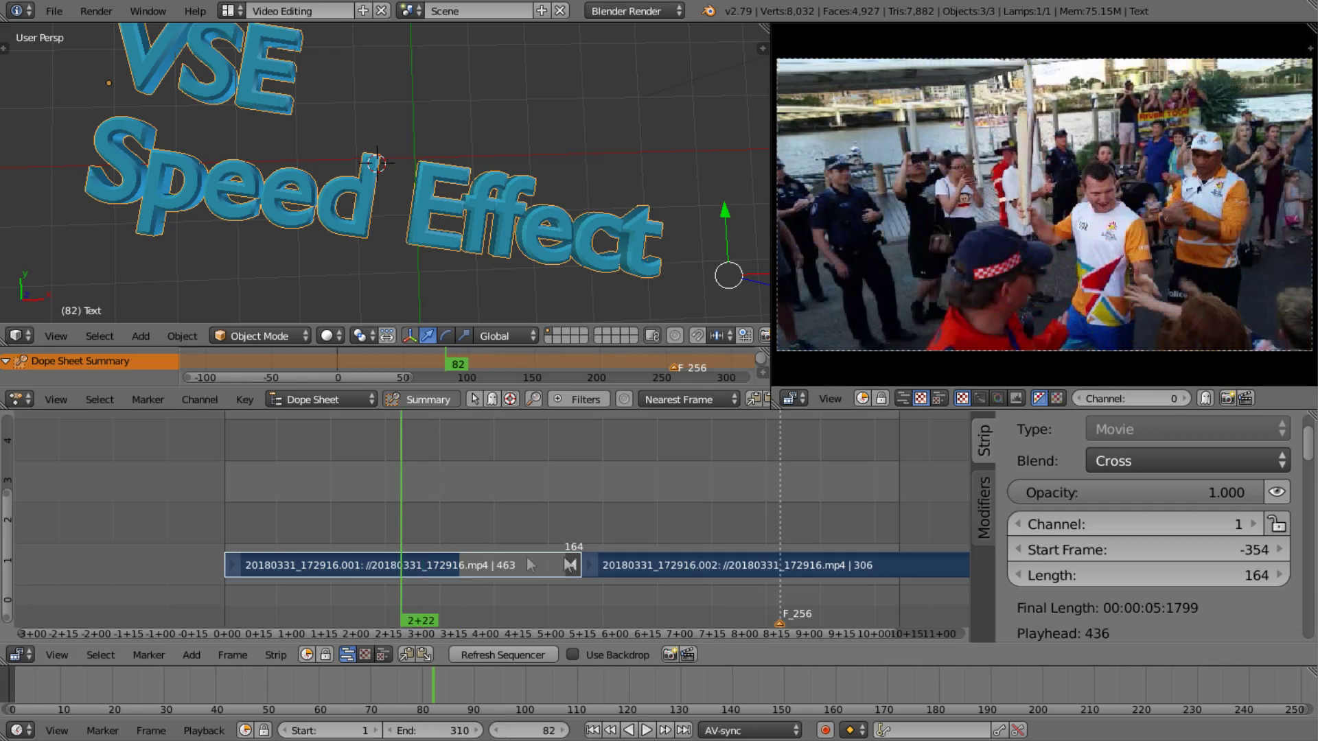
{"action": "key", "text": "alt+a"}
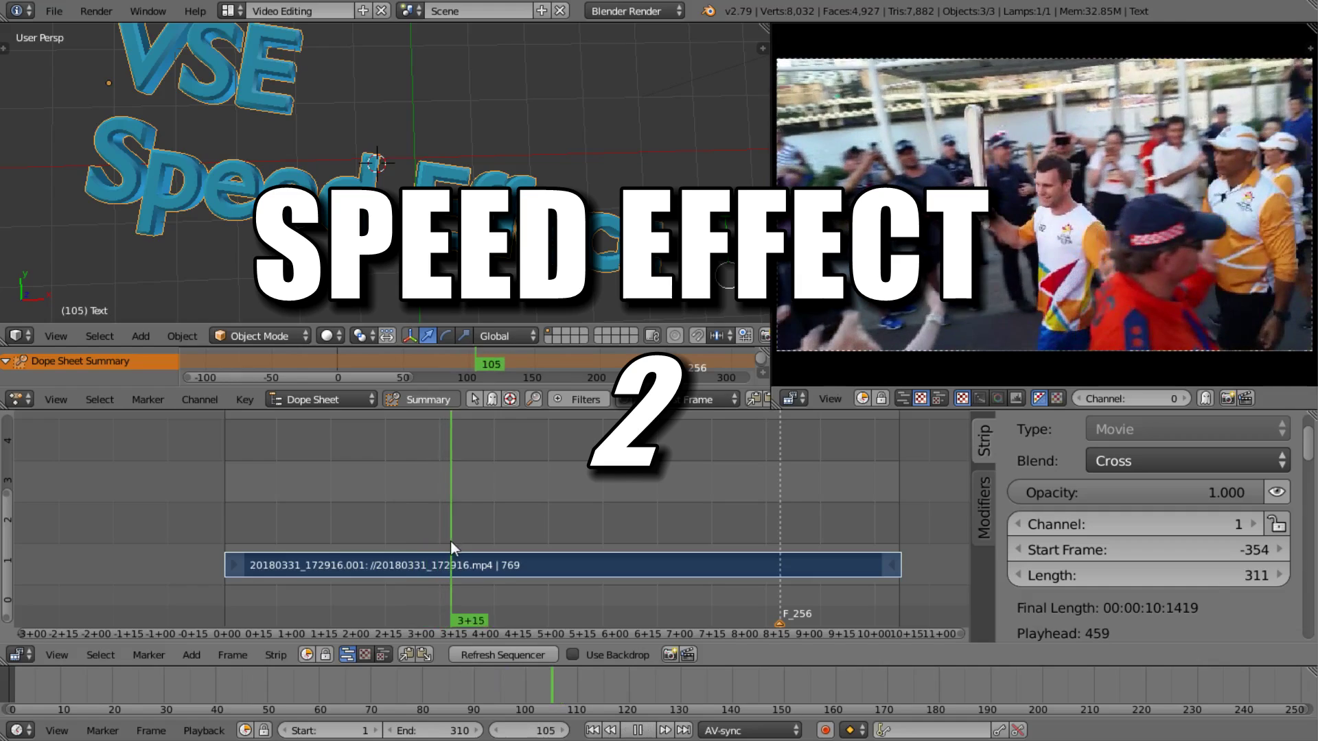
Step: Stop playback and add a Speed Control effect strip above the movie strip
{"action": "key", "text": "alt+a"}
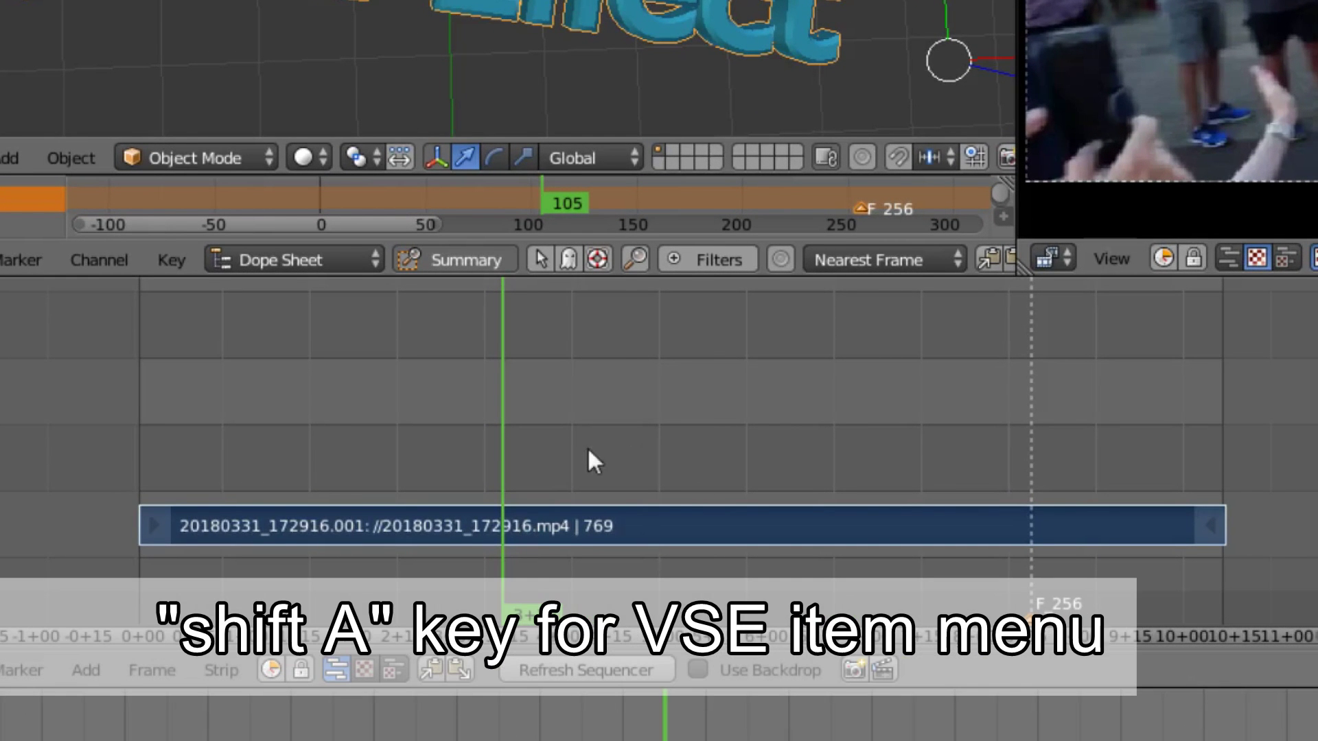
{"action": "key", "text": "shift+a"}
{"action": "mouse_move", "coordinate": [588, 453]}
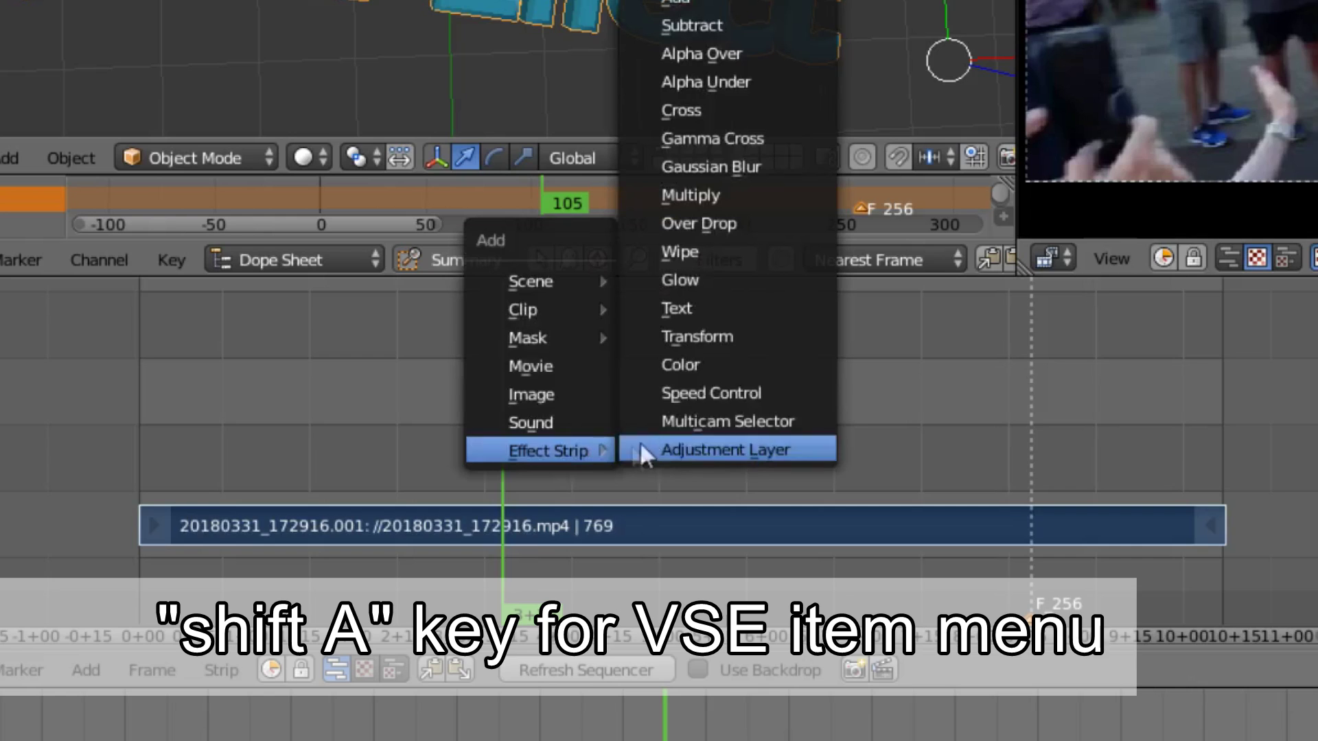
{"action": "left_click", "coordinate": [706, 392]}
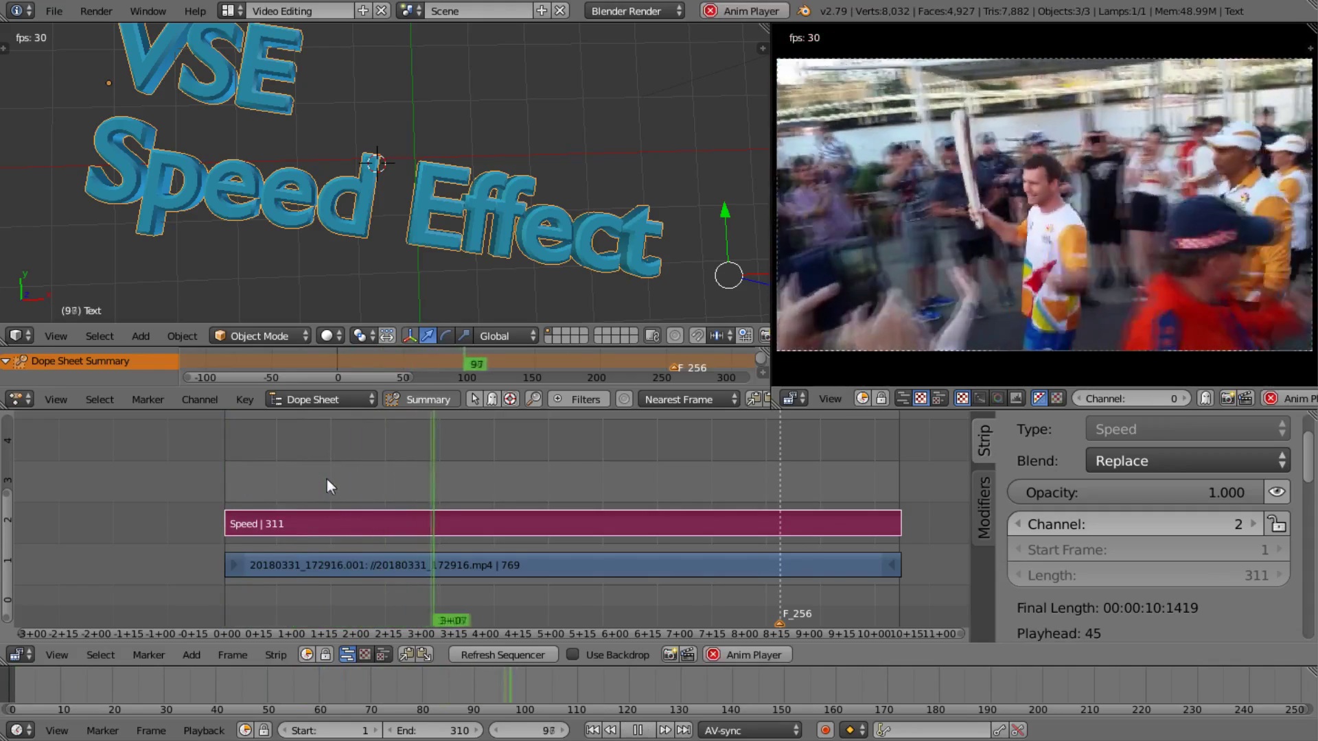
Step: Zoom out the sequencer and briefly play the Speed-controlled footage
{"action": "key", "text": "Escape"}
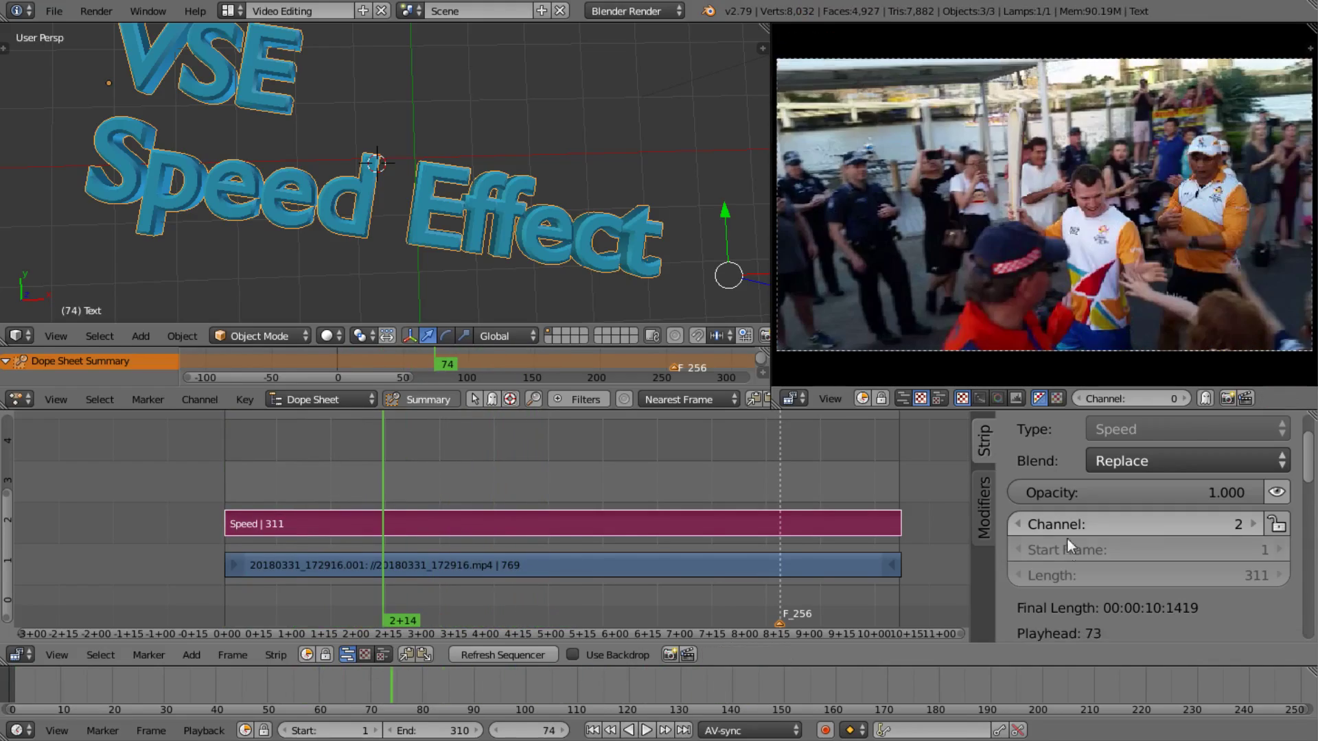
{"action": "scroll", "coordinate": [1071, 539], "scroll_direction": "down", "scroll_amount": 3}
{"action": "scroll", "coordinate": [1074, 525], "scroll_direction": "down", "scroll_amount": 3}
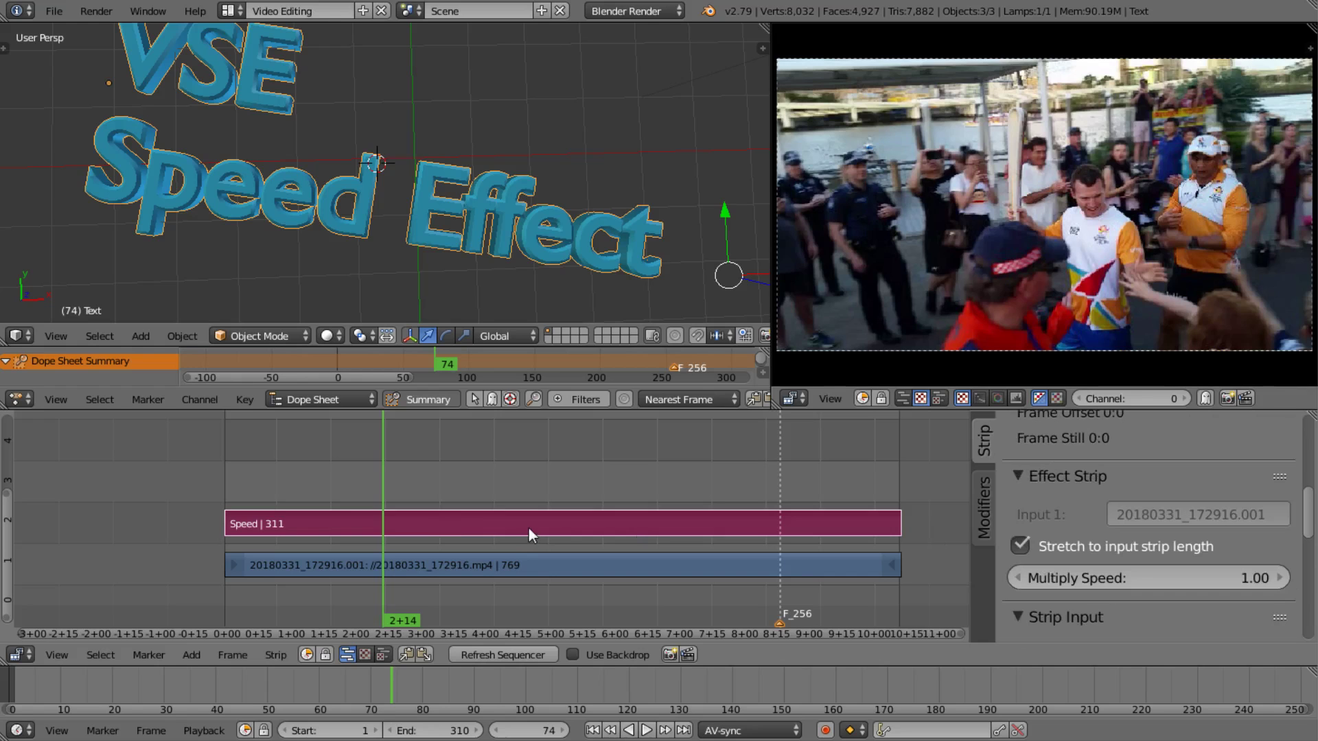
{"action": "scroll", "coordinate": [1133, 550], "scroll_direction": "down", "scroll_amount": 2}
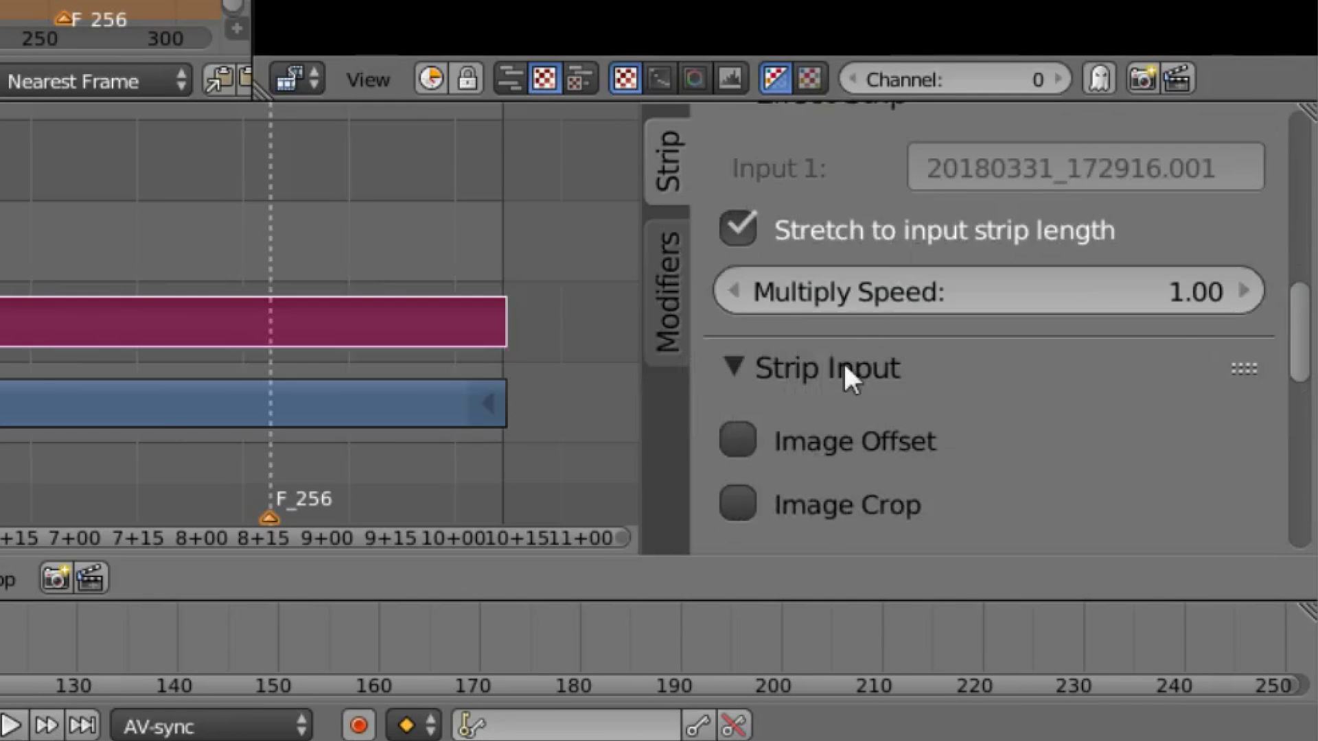
{"action": "key", "text": "alt+a"}
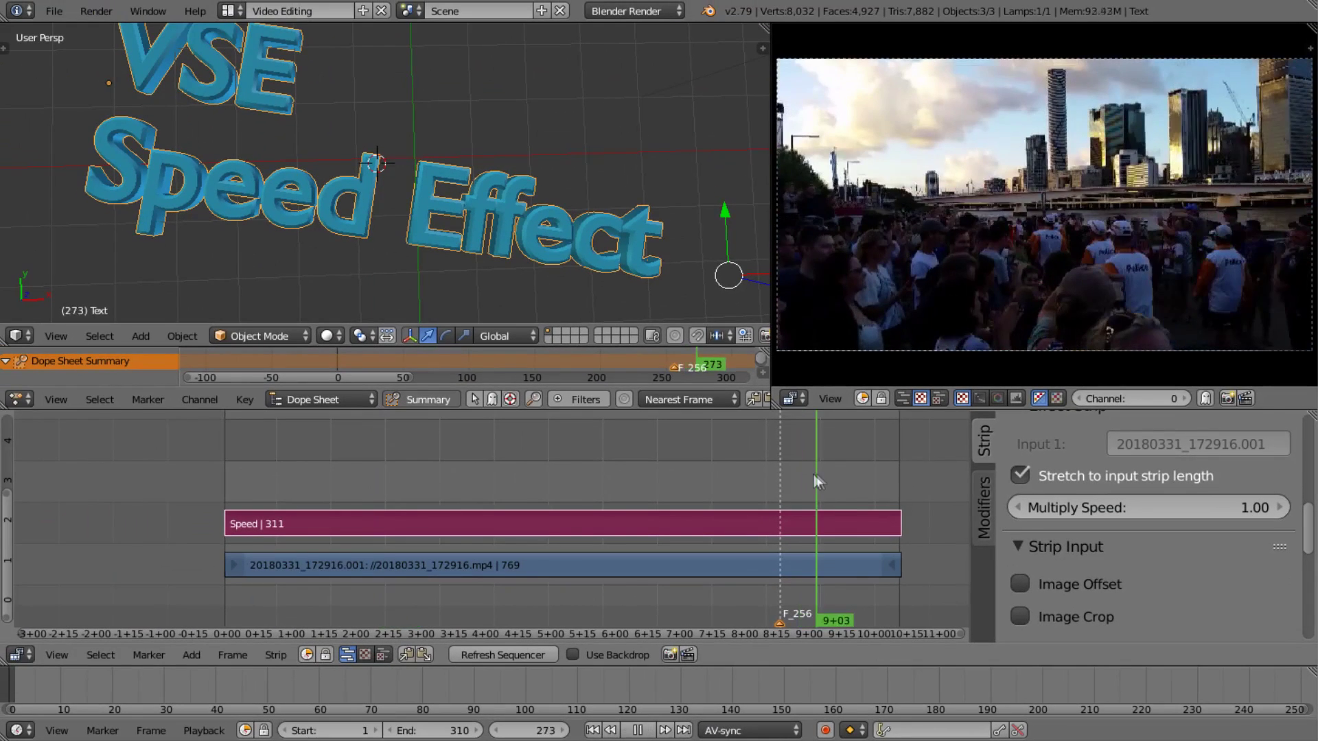
{"action": "key", "text": "Escape"}
Step: Shorten both strips to end at 144, play them, then lengthen so Speed spans 491 frames
{"action": "right_click_drag", "start_coordinate": [891, 566], "coordinate": [527, 580]}
{"action": "left_click_drag", "start_coordinate": [470, 504], "coordinate": [252, 573]}
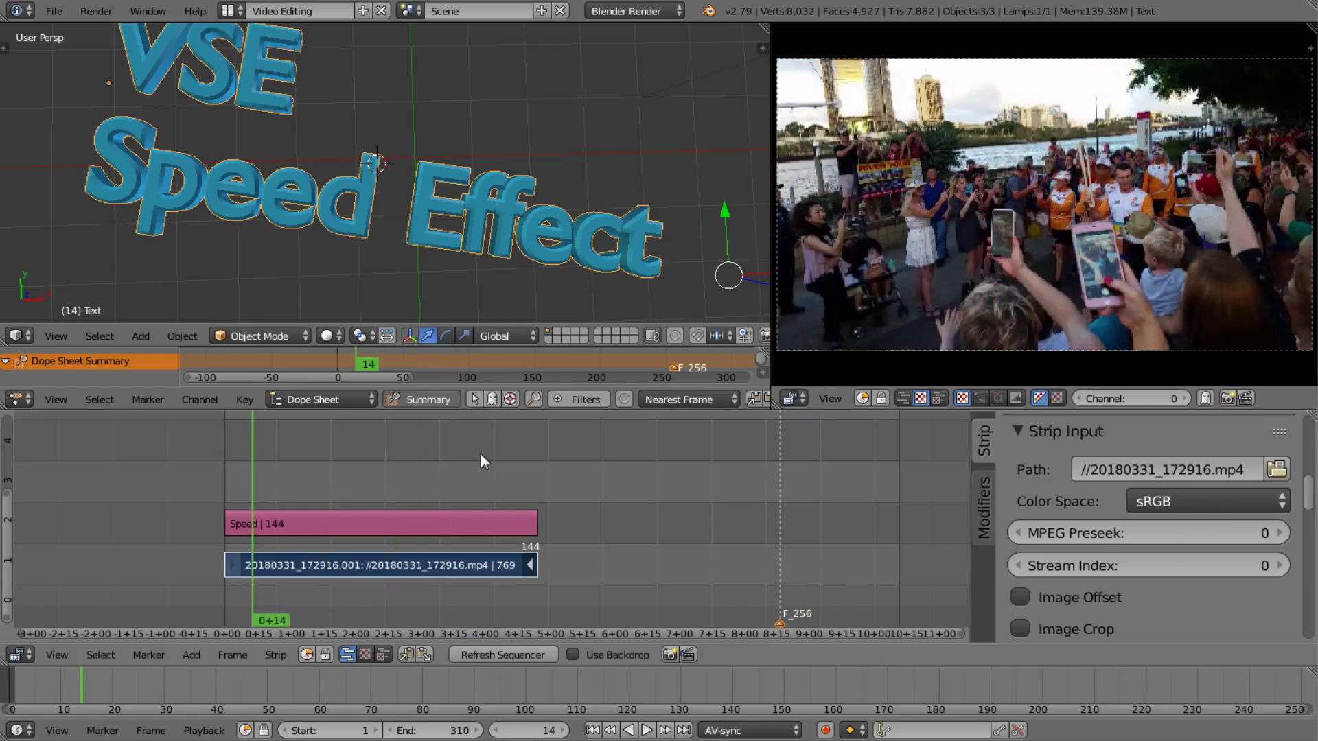
{"action": "key", "text": "alt+a"}
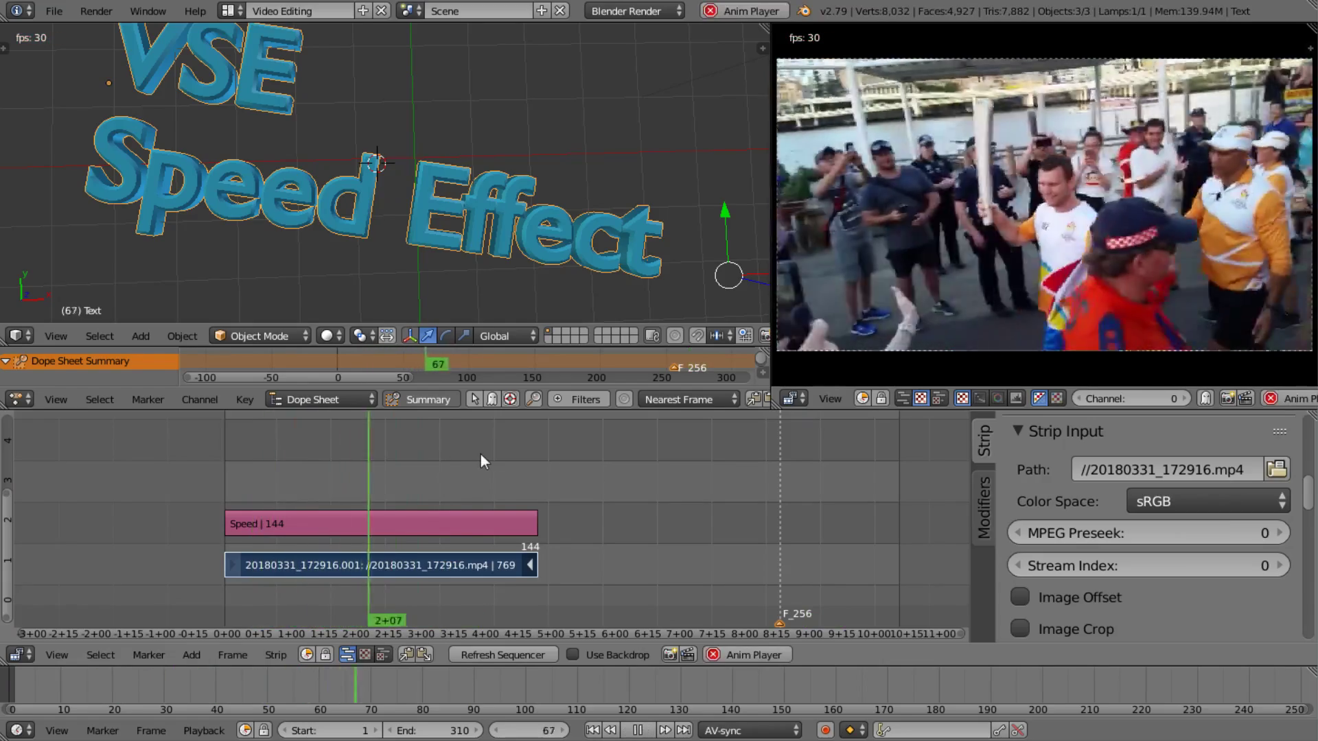
{"action": "key", "text": "alt+a"}
{"action": "right_click_drag", "start_coordinate": [534, 570], "coordinate": [316, 532]}
{"action": "key", "text": "alt+a"}
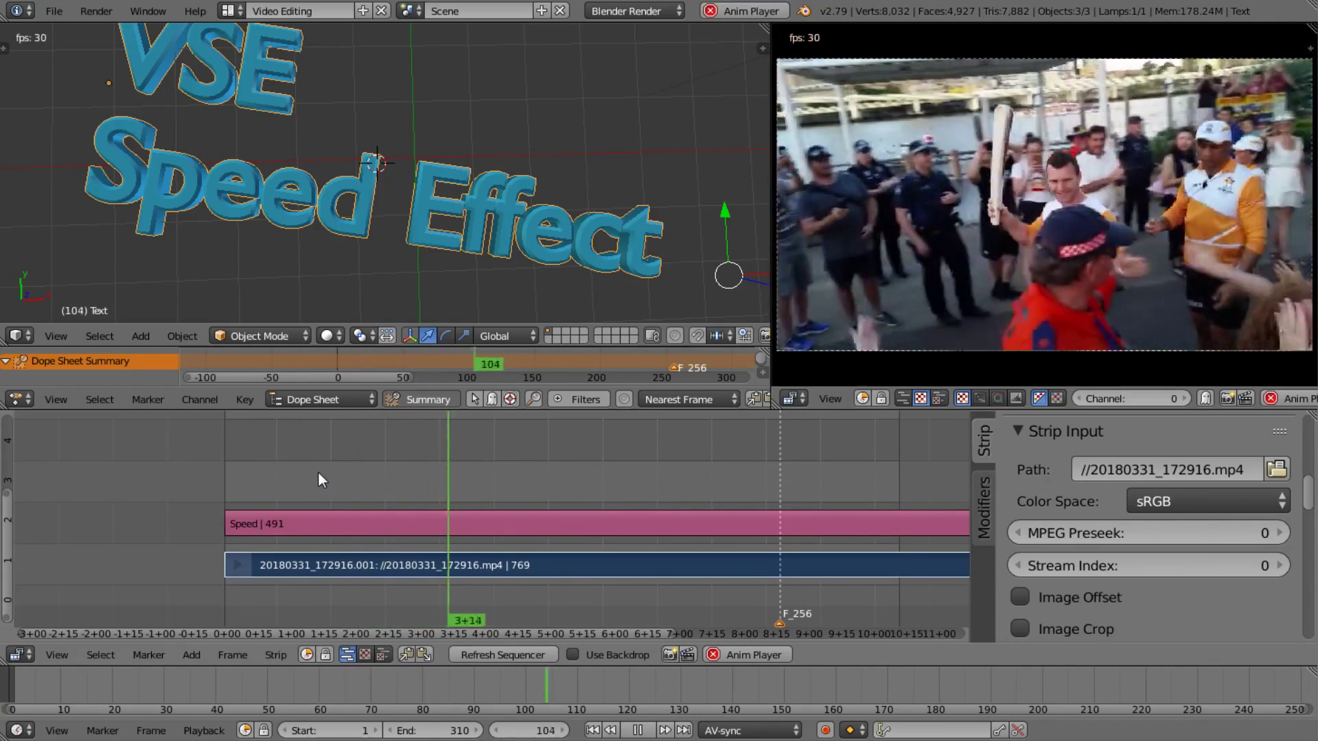
{"action": "key", "text": "ctrl+z"}
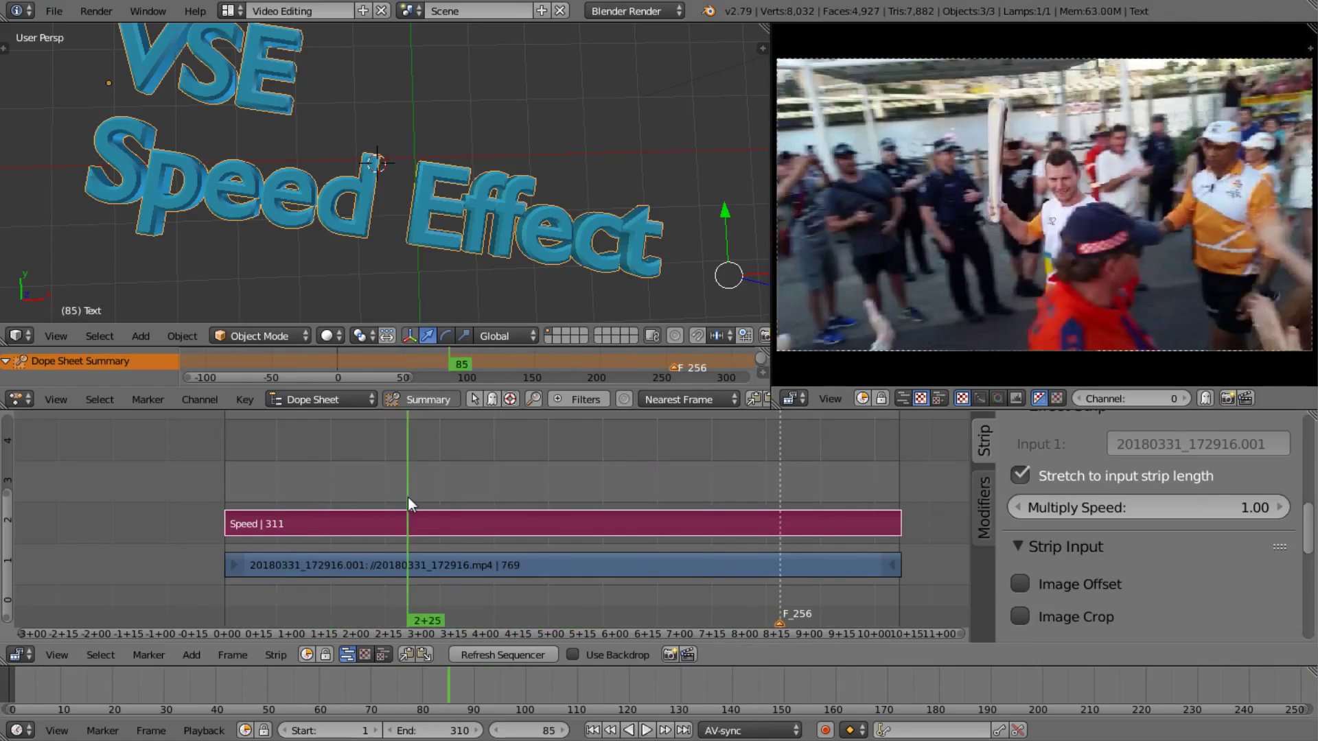
{"action": "key", "text": "alt+a"}
{"action": "left_click_drag", "start_coordinate": [474, 495], "coordinate": [425, 473]}
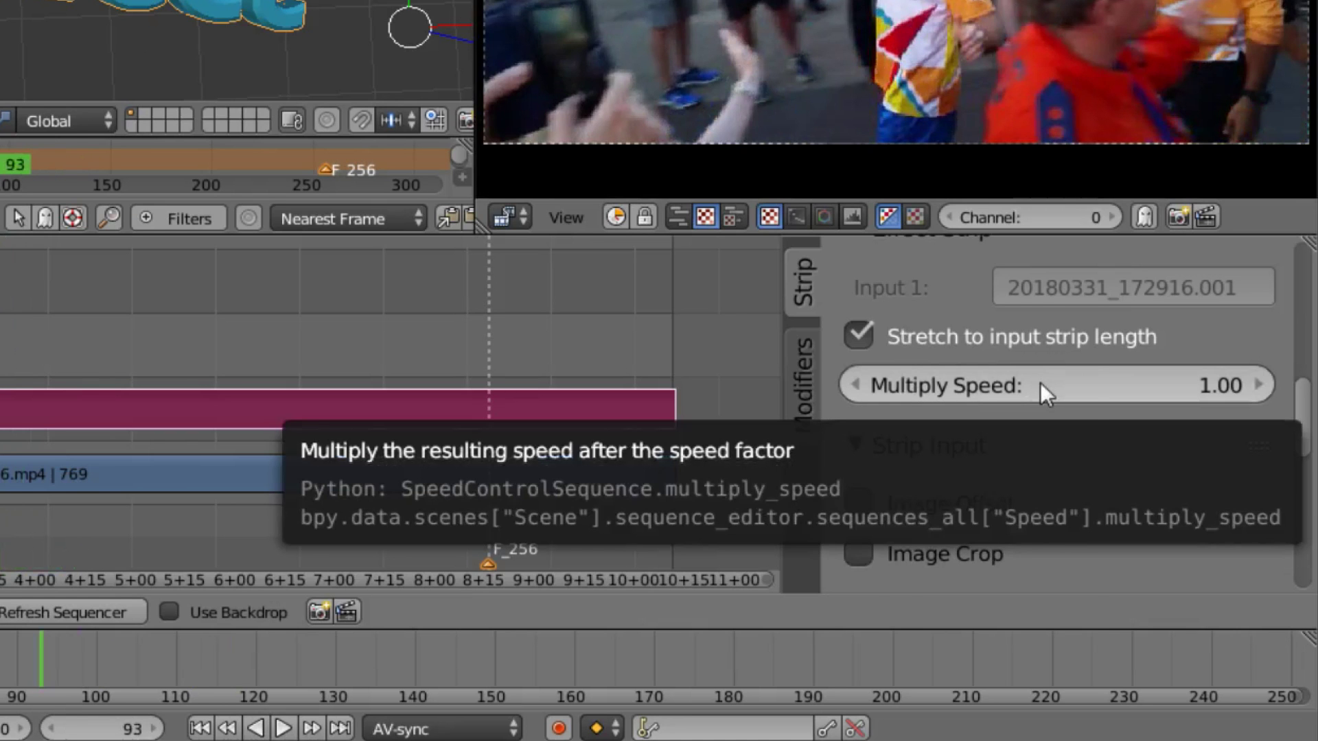
{"action": "right_click", "coordinate": [1040, 382]}
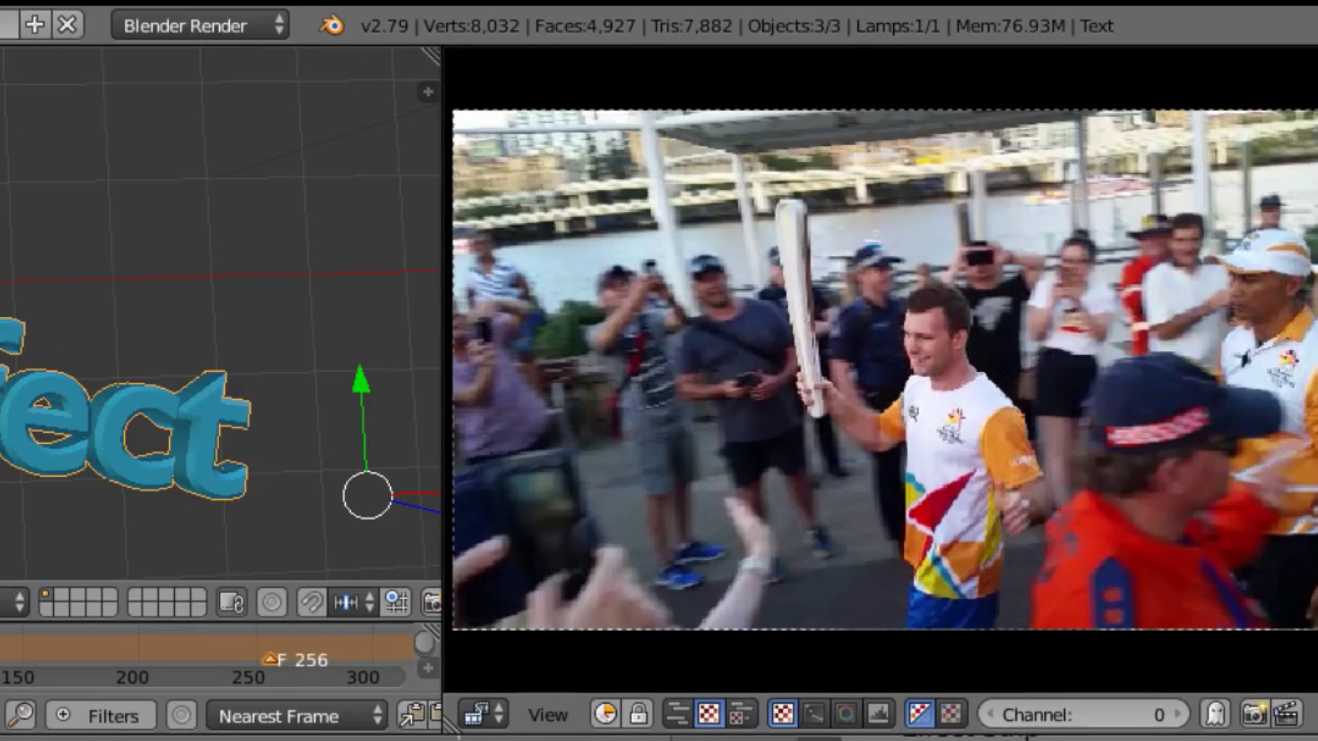
{"action": "key", "text": "i"}
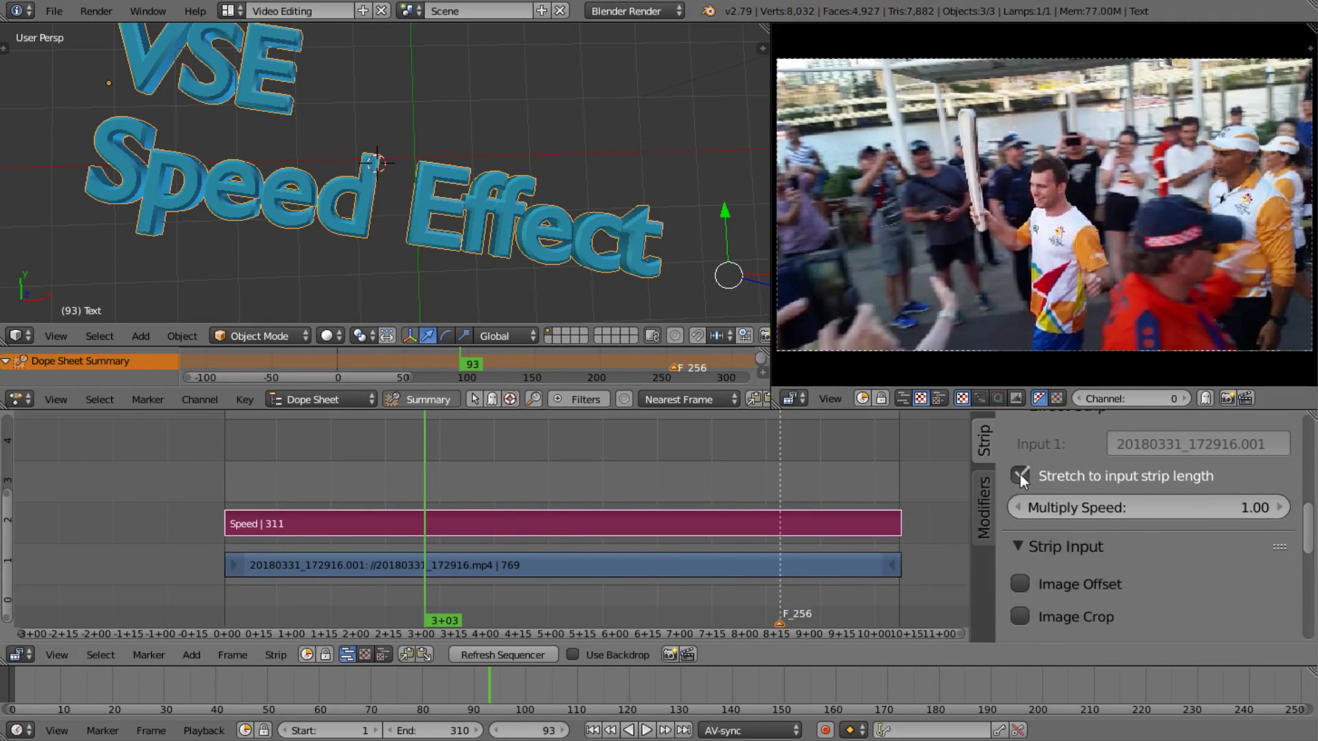
Step: Disable Stretch to input strip length on the Speed strip and test playback
{"action": "left_click", "coordinate": [1020, 475]}
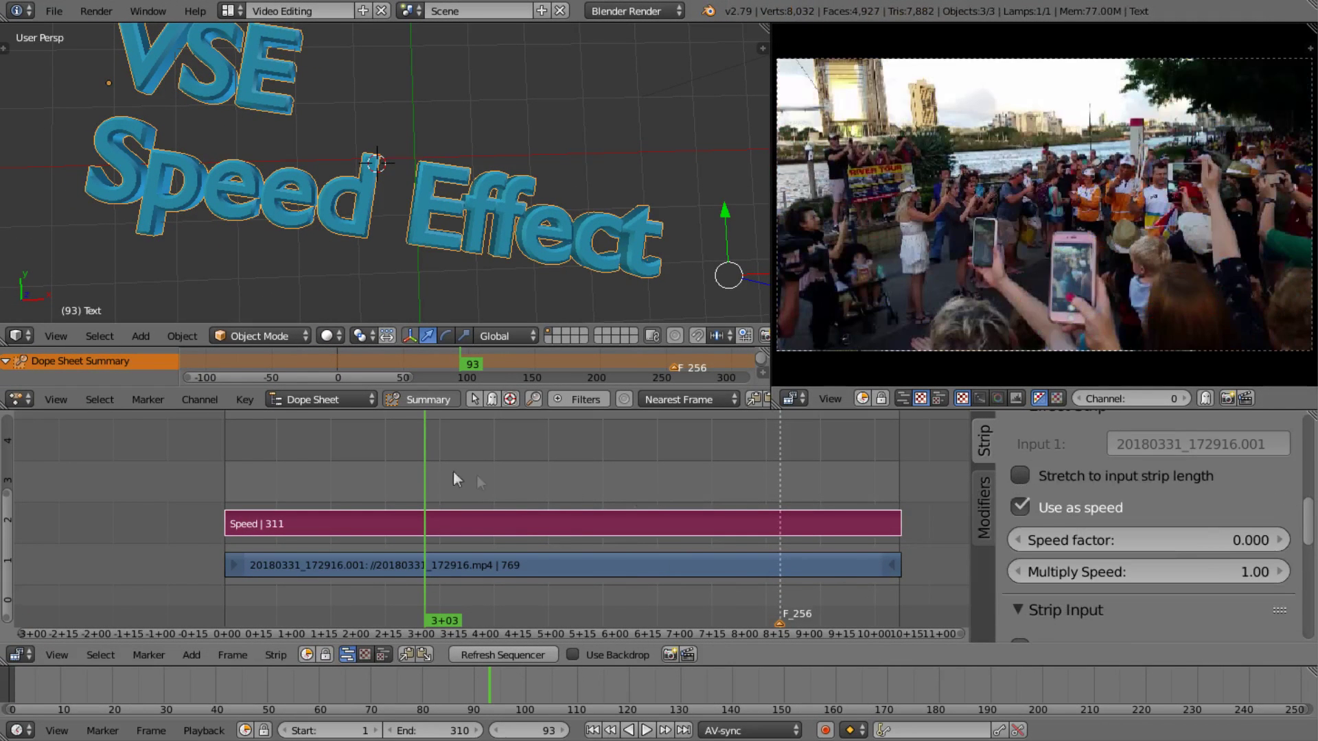
{"action": "left_click_drag", "start_coordinate": [450, 472], "coordinate": [345, 483]}
{"action": "key", "text": "alt+a"}
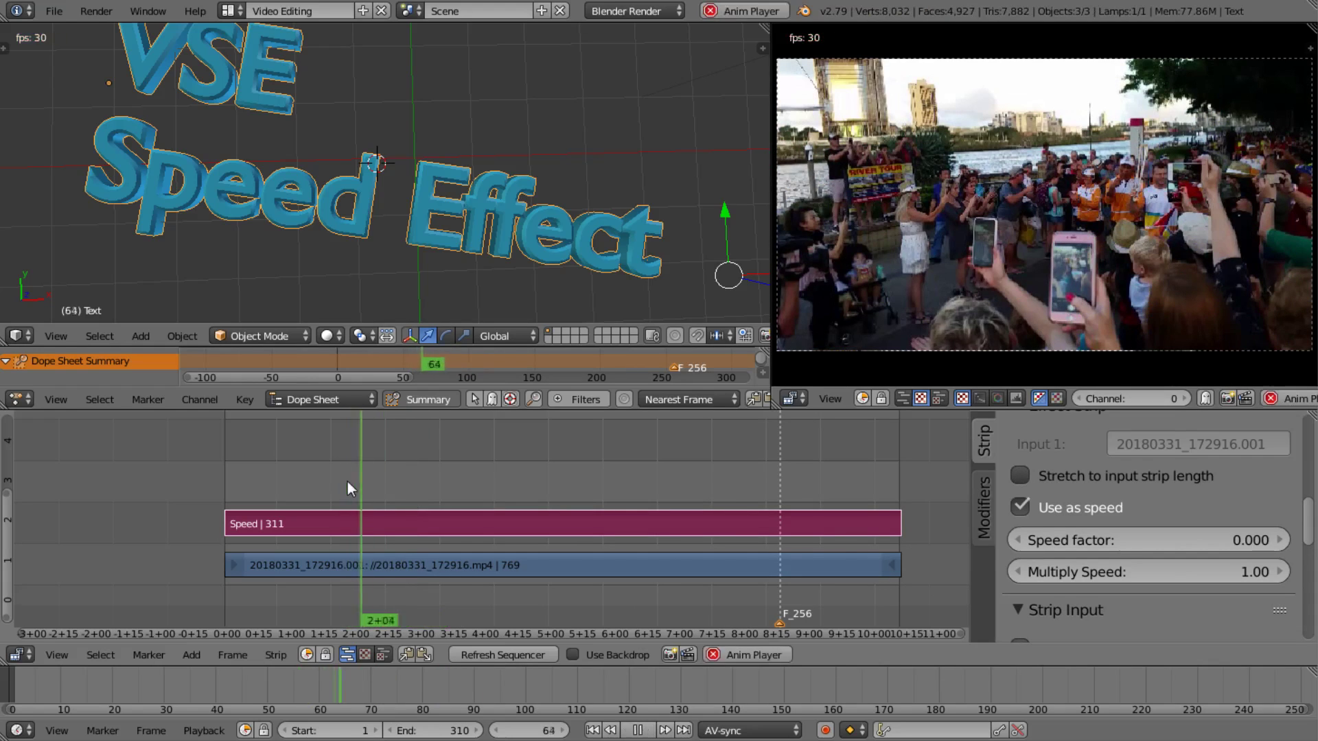
{"action": "key", "text": "alt+a"}
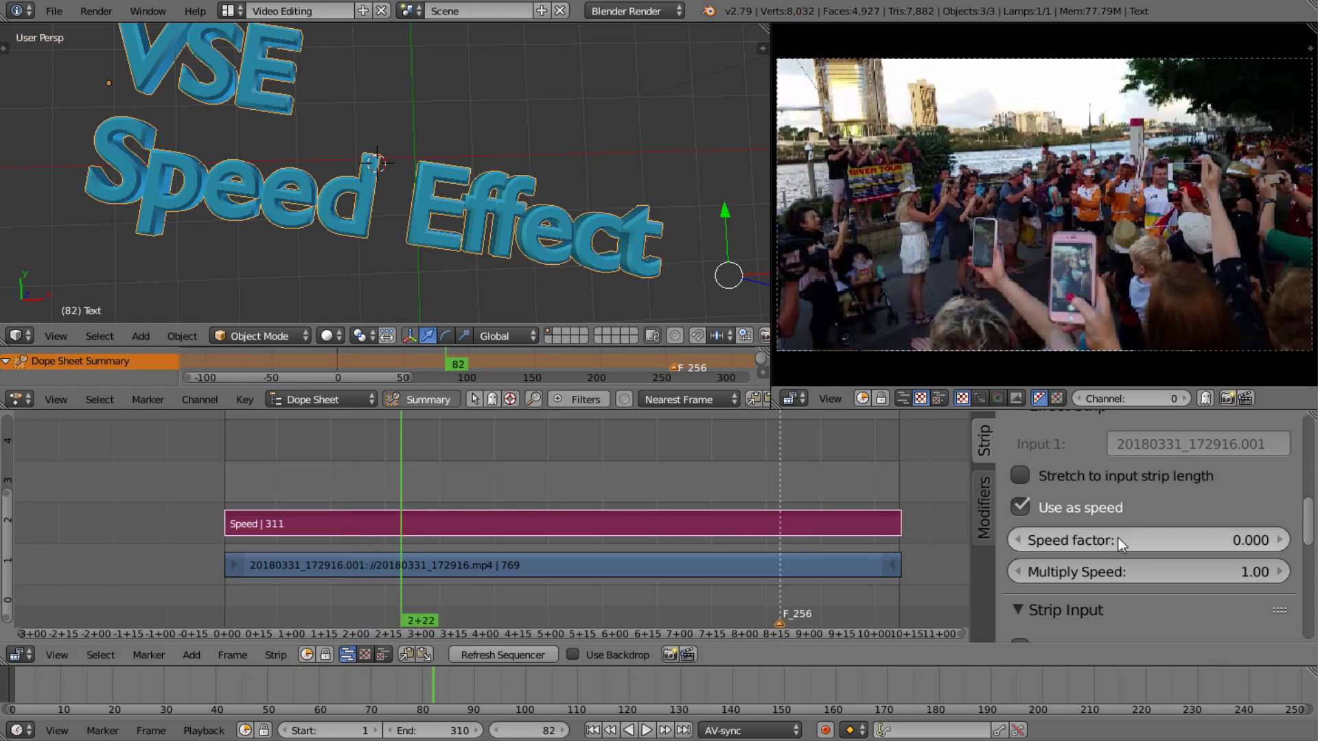
Step: Set the Speed factor to 1 and play from the clip's start to check normal speed
{"action": "left_click", "coordinate": [1202, 538]}
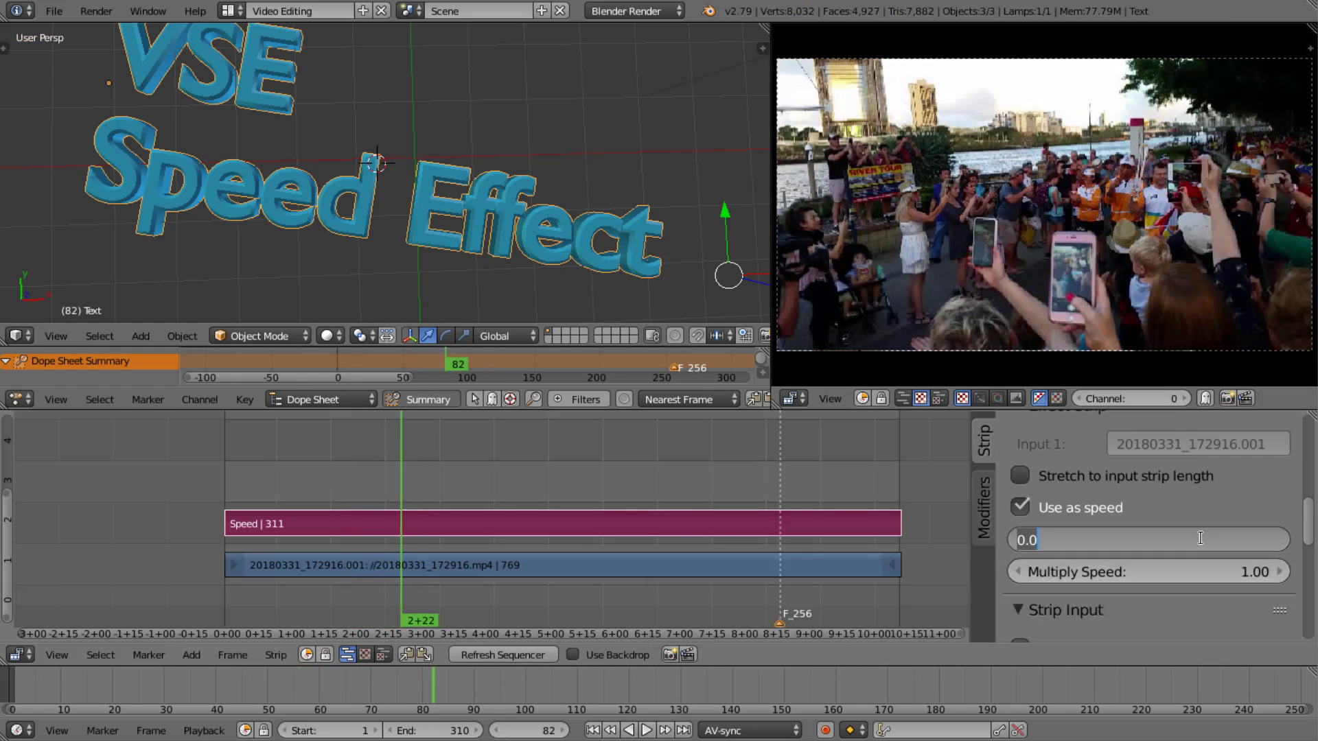
{"action": "type", "text": "1"}
{"action": "key", "text": "Return"}
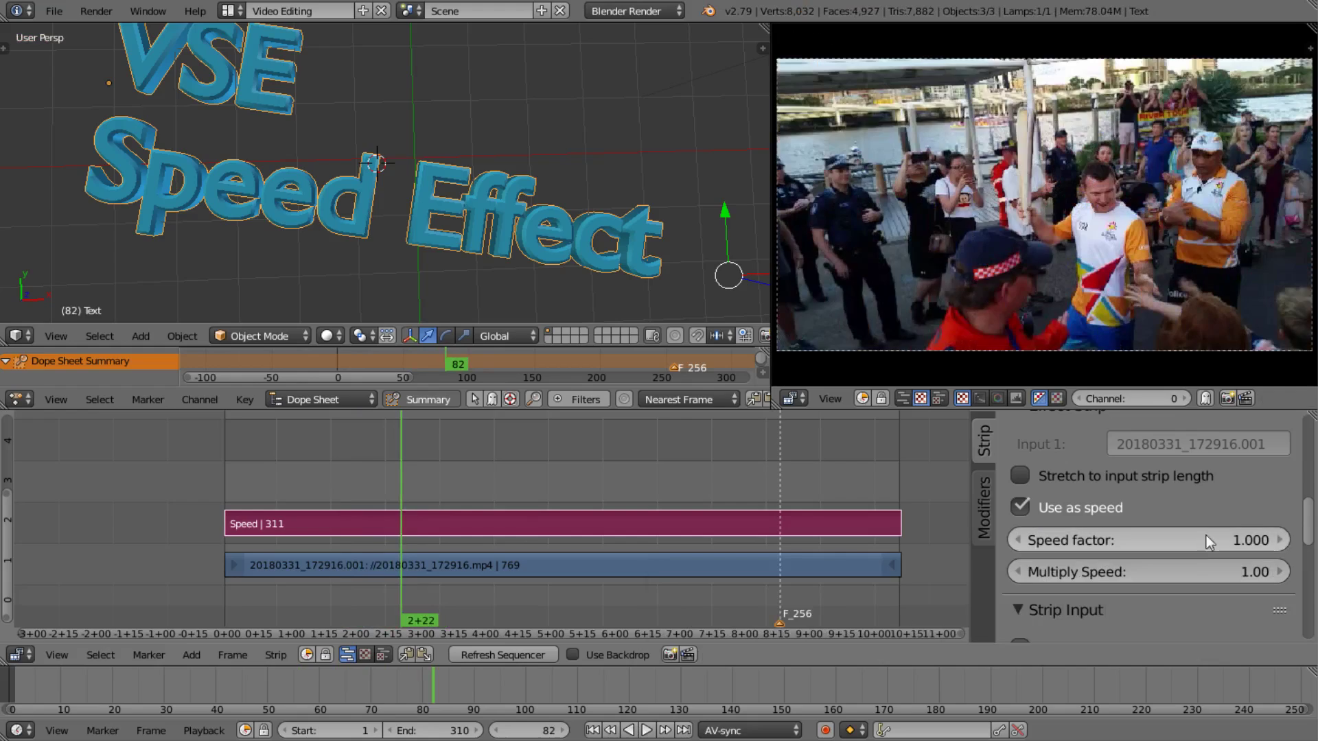
{"action": "left_click", "coordinate": [223, 457]}
{"action": "key", "text": "alt+a"}
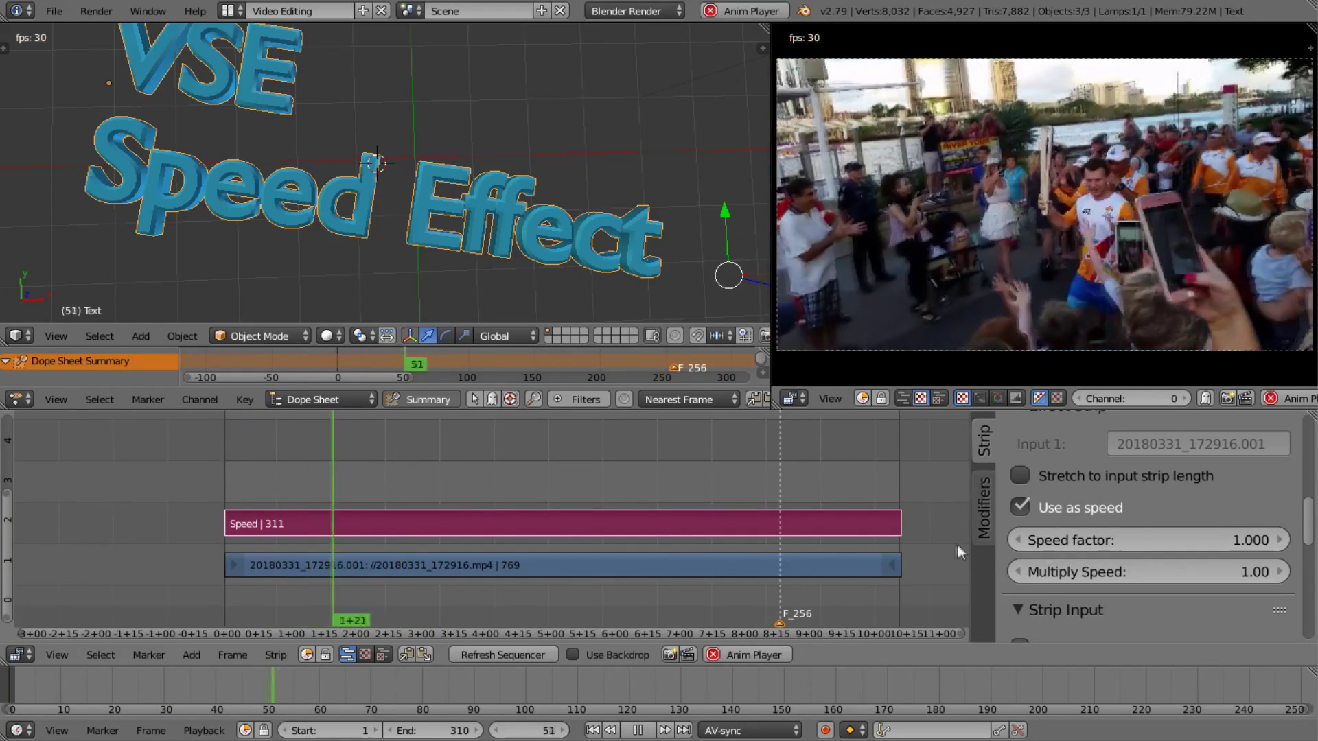
{"action": "key", "text": "alt+a"}
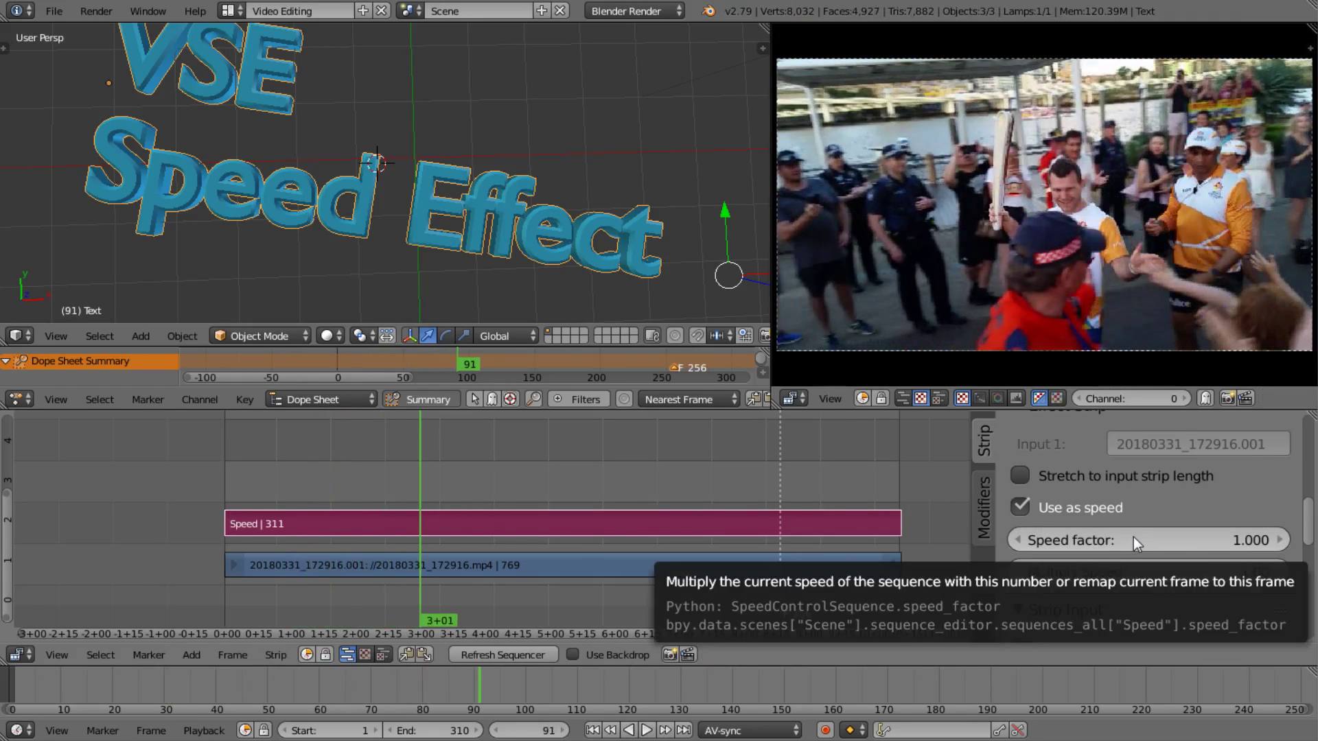
{"action": "key", "text": "alt+a"}
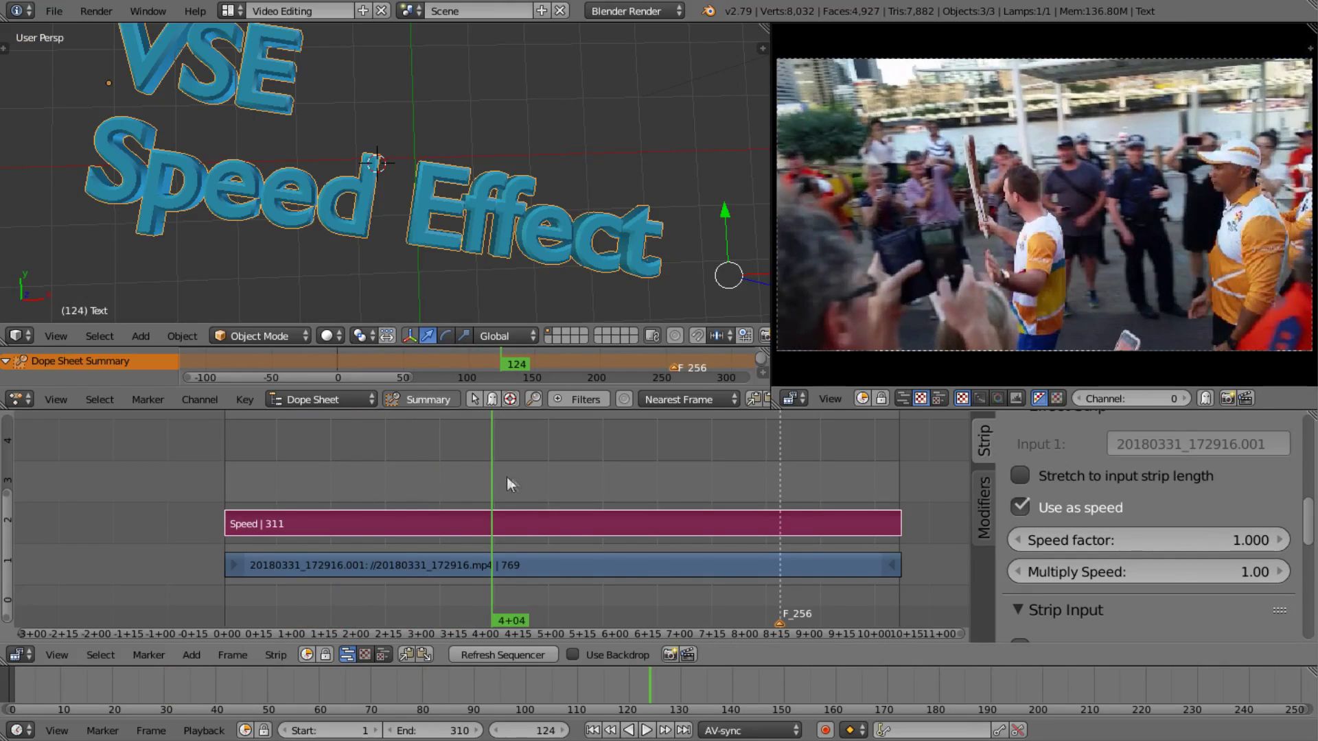
{"action": "left_click_drag", "start_coordinate": [507, 476], "coordinate": [377, 467]}
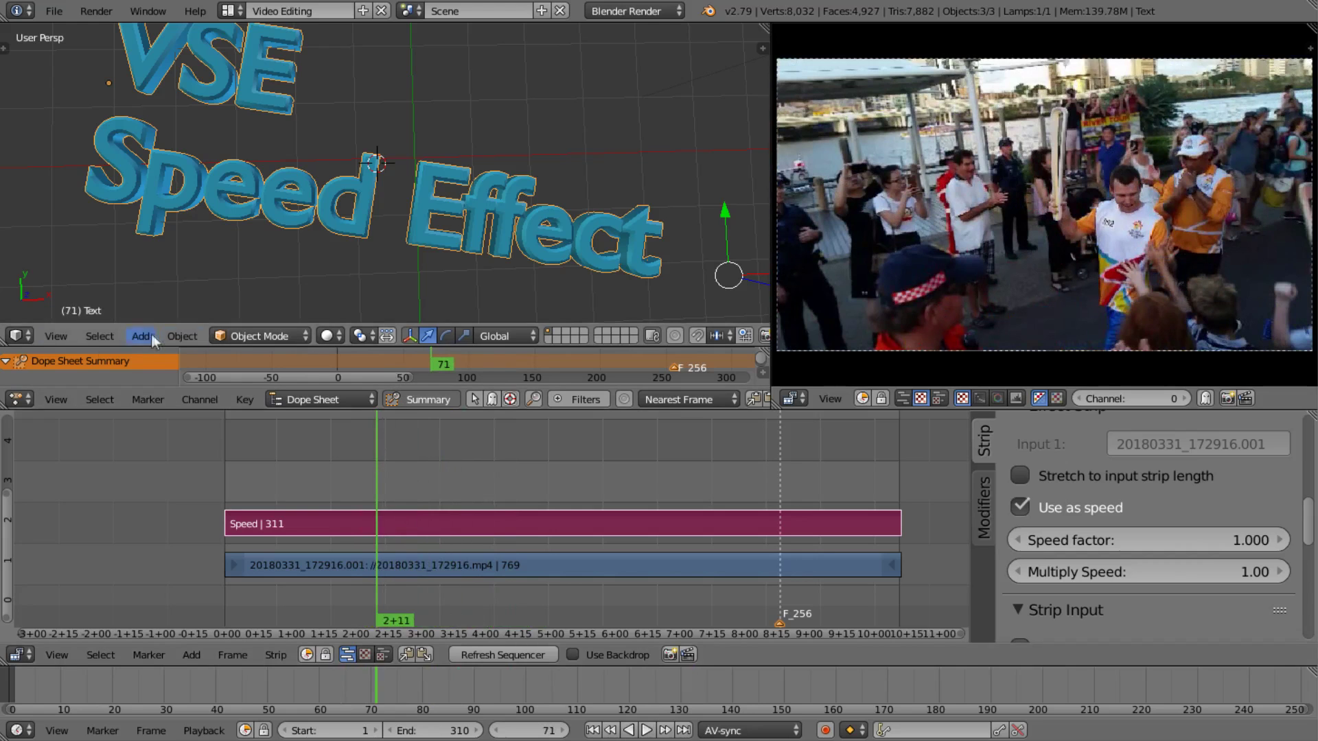
Step: Switch the 3D view area to a Graph Editor, widen it, and replay from near the start
{"action": "left_click", "coordinate": [18, 335]}
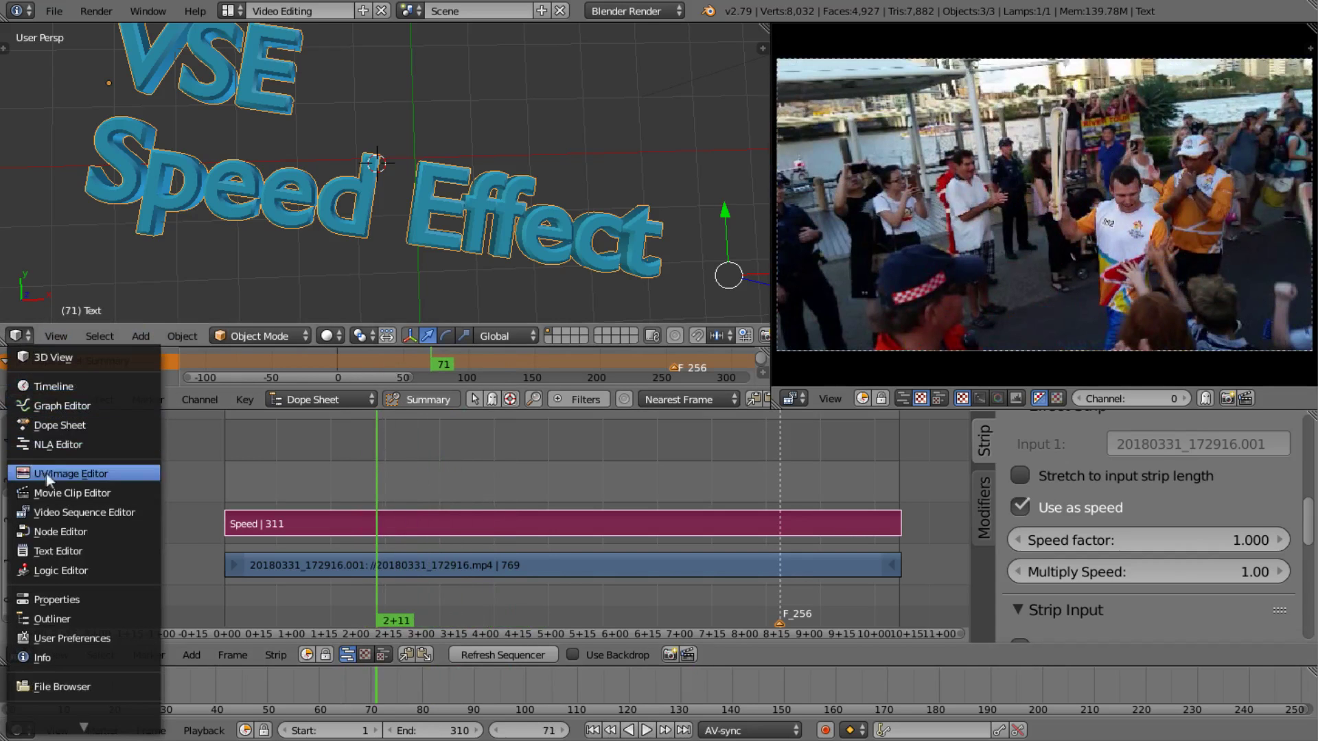
{"action": "left_click", "coordinate": [60, 405]}
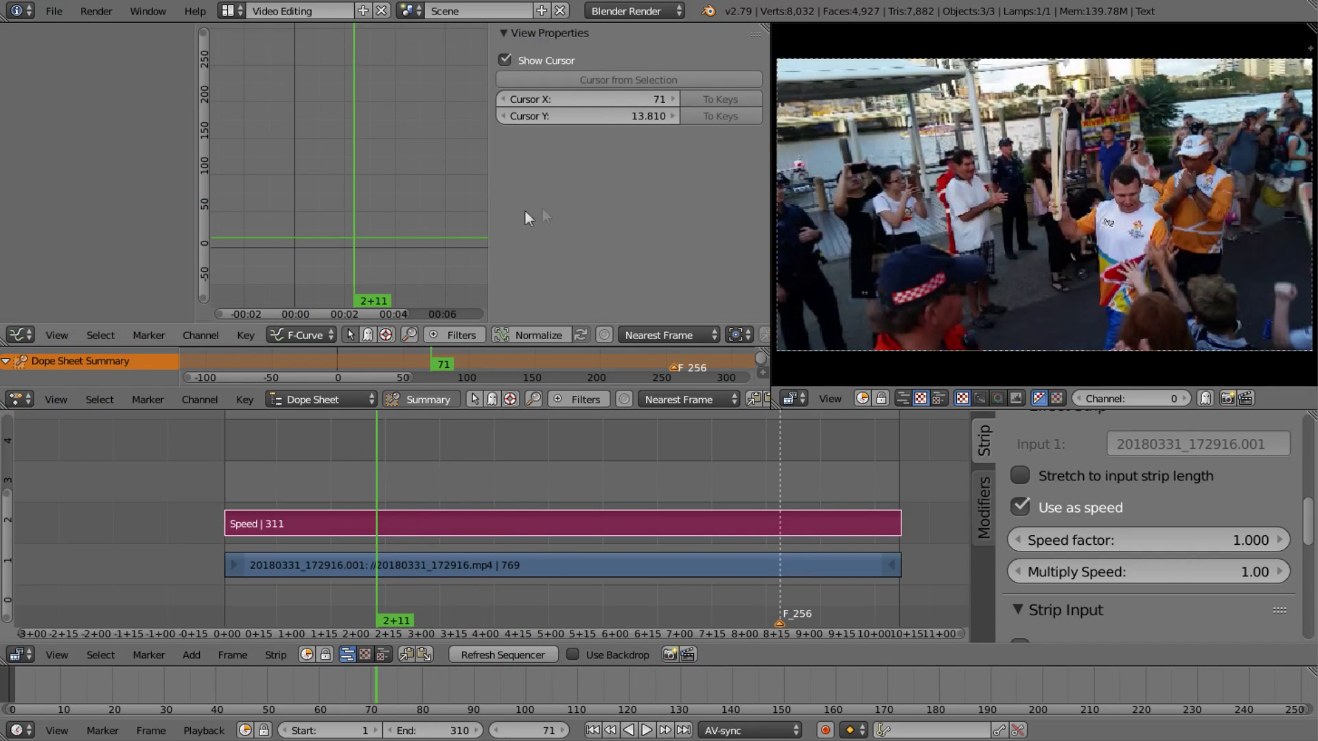
{"action": "left_click_drag", "start_coordinate": [489, 217], "coordinate": [625, 218]}
{"action": "left_click_drag", "start_coordinate": [362, 457], "coordinate": [235, 451]}
{"action": "key", "text": "alt+a"}
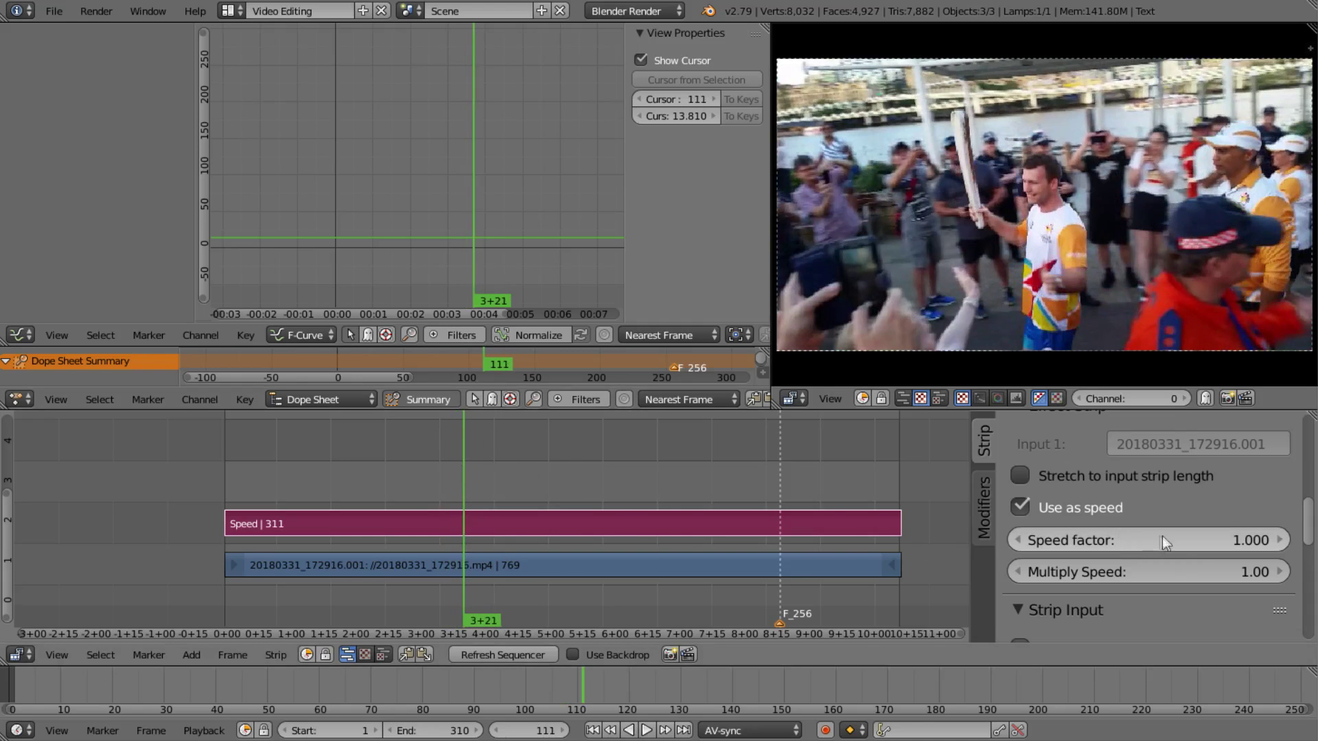
Step: Insert Speed factor keyframes at frames 111 and 70
{"action": "key", "text": "i"}
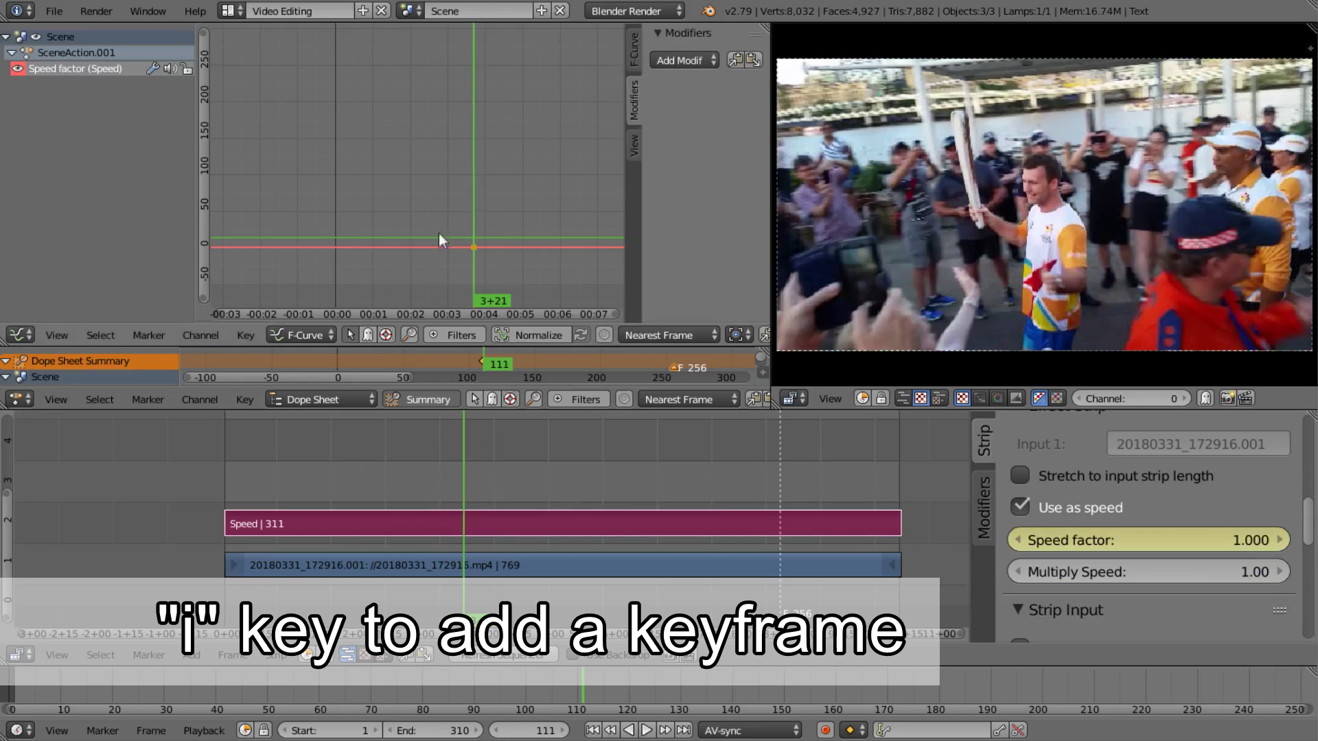
{"action": "left_click_drag", "start_coordinate": [439, 232], "coordinate": [423, 225]}
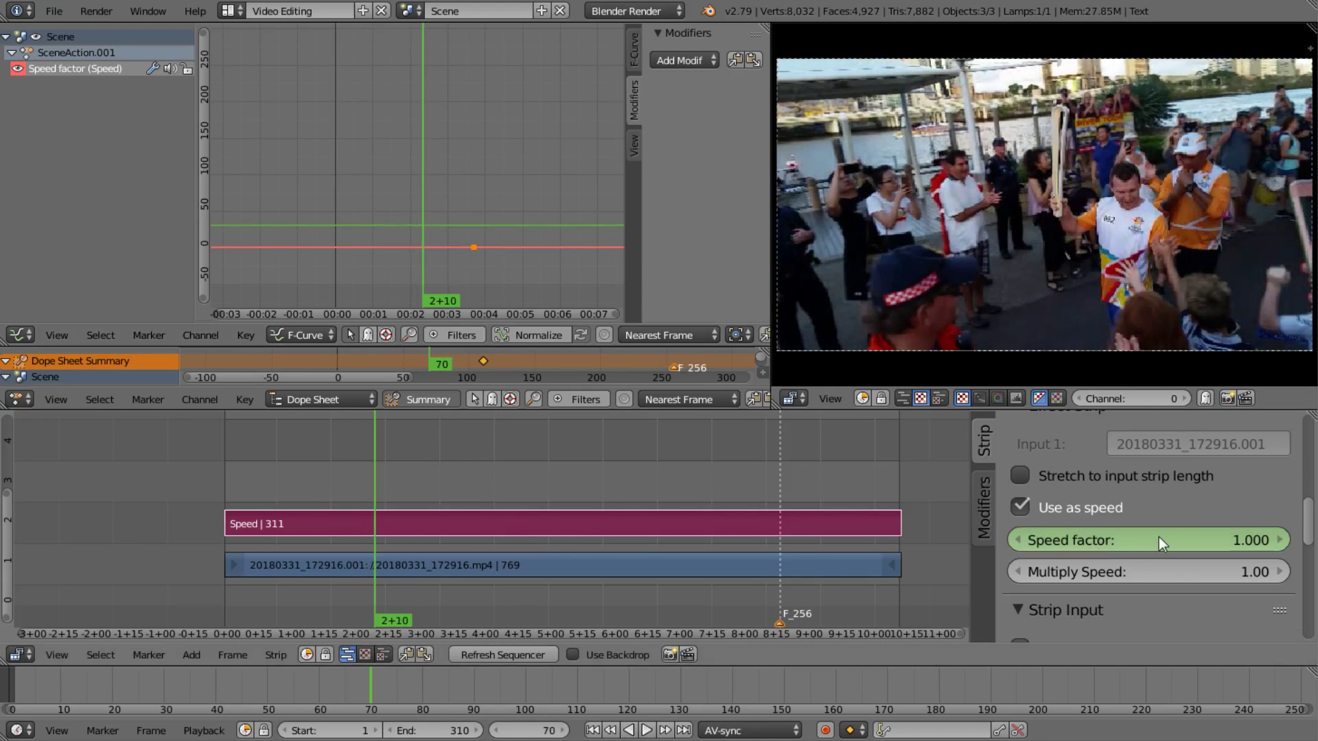
{"action": "key", "text": "i"}
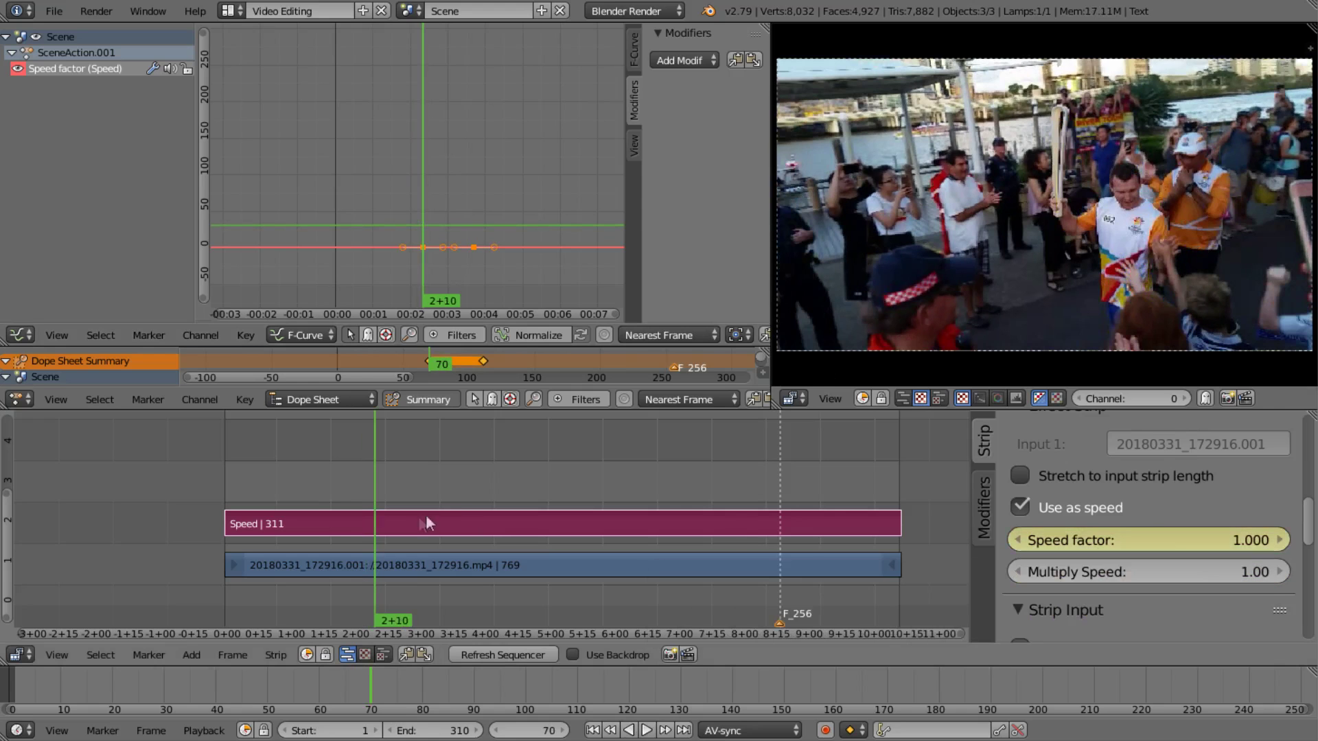
Step: At frame 111, set the Speed factor to 0 so the clip freezes there
{"action": "left_click", "coordinate": [665, 730]}
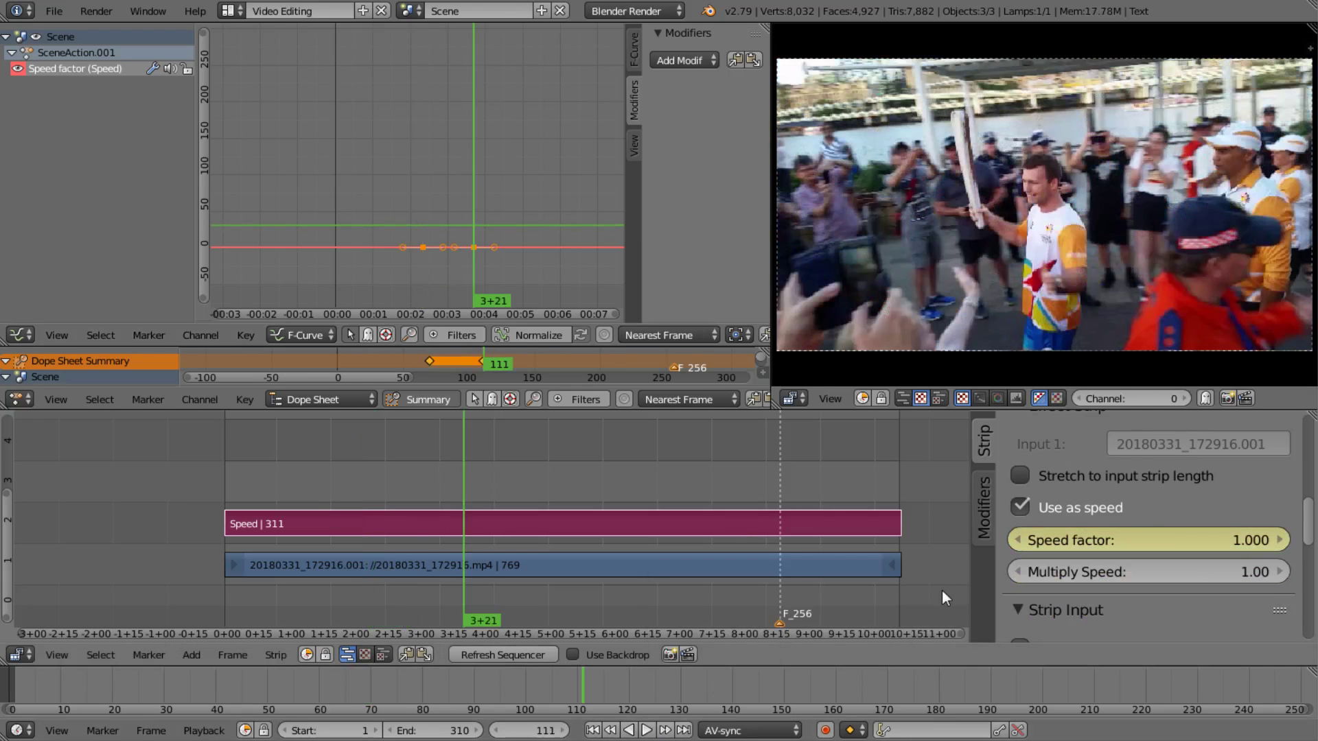
{"action": "left_click", "coordinate": [1202, 532]}
{"action": "type", "text": "0"}
{"action": "key", "text": "Return"}
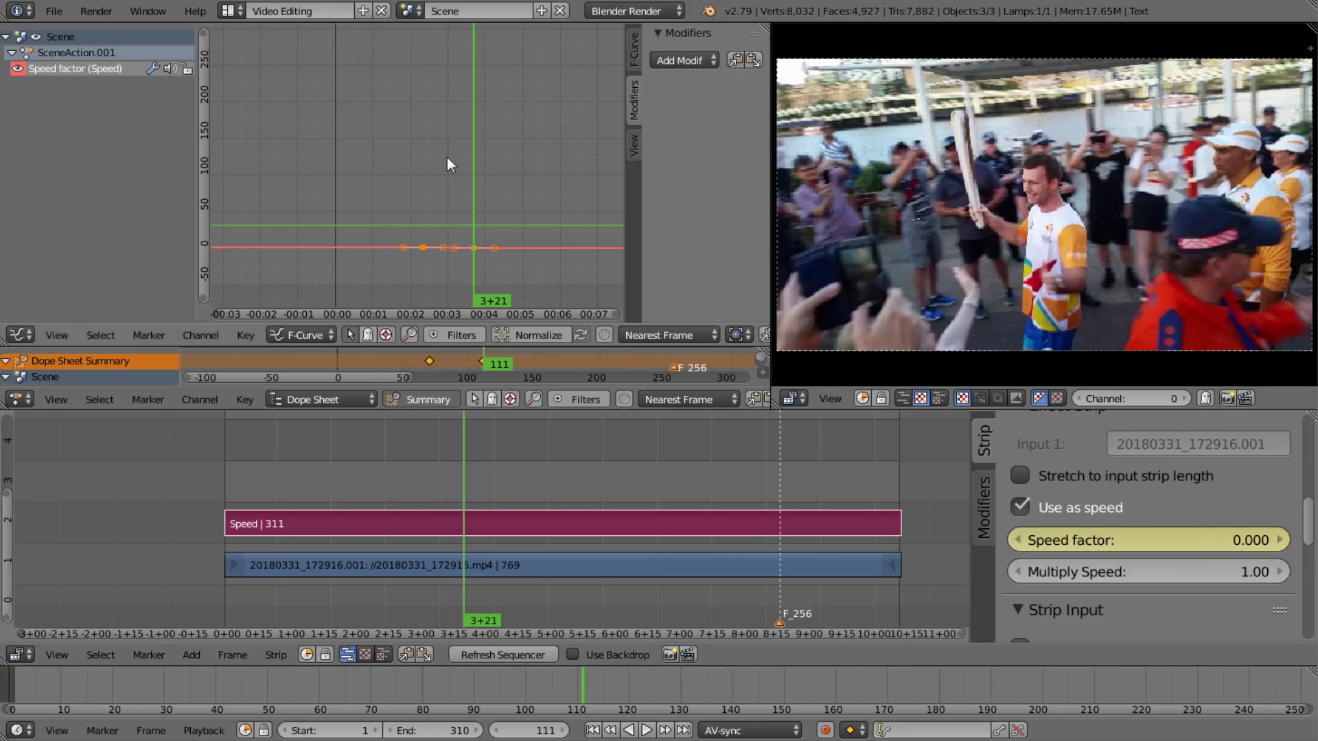
Step: Frame the 1.0-to-0.0 speed curve and play the eased slowdown, stopping at frame 127
{"action": "key", "text": "Home"}
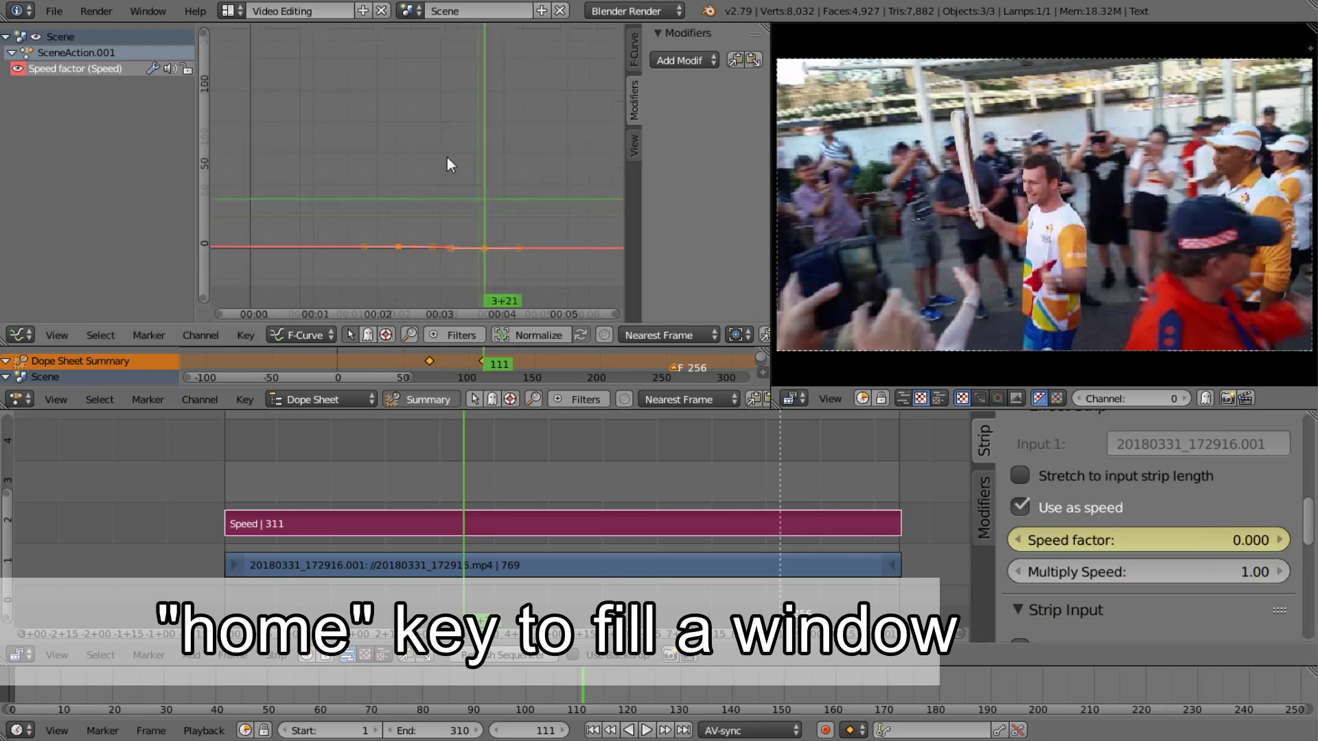
{"action": "scroll", "coordinate": [523, 221], "scroll_direction": "down", "scroll_amount": 4}
{"action": "key", "text": "alt+a"}
{"action": "left_click", "coordinate": [289, 137]}
{"action": "left_click_drag", "start_coordinate": [290, 137], "coordinate": [258, 139]}
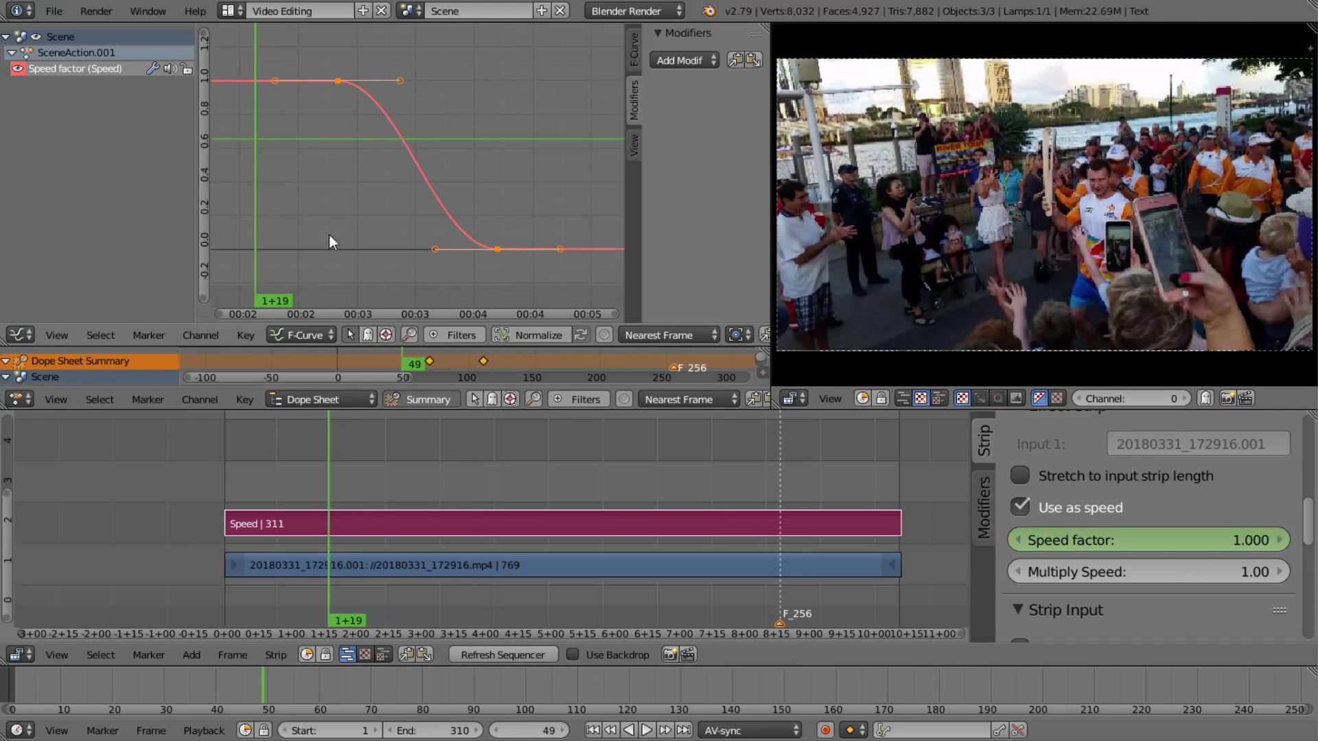
{"action": "key", "text": "alt+a"}
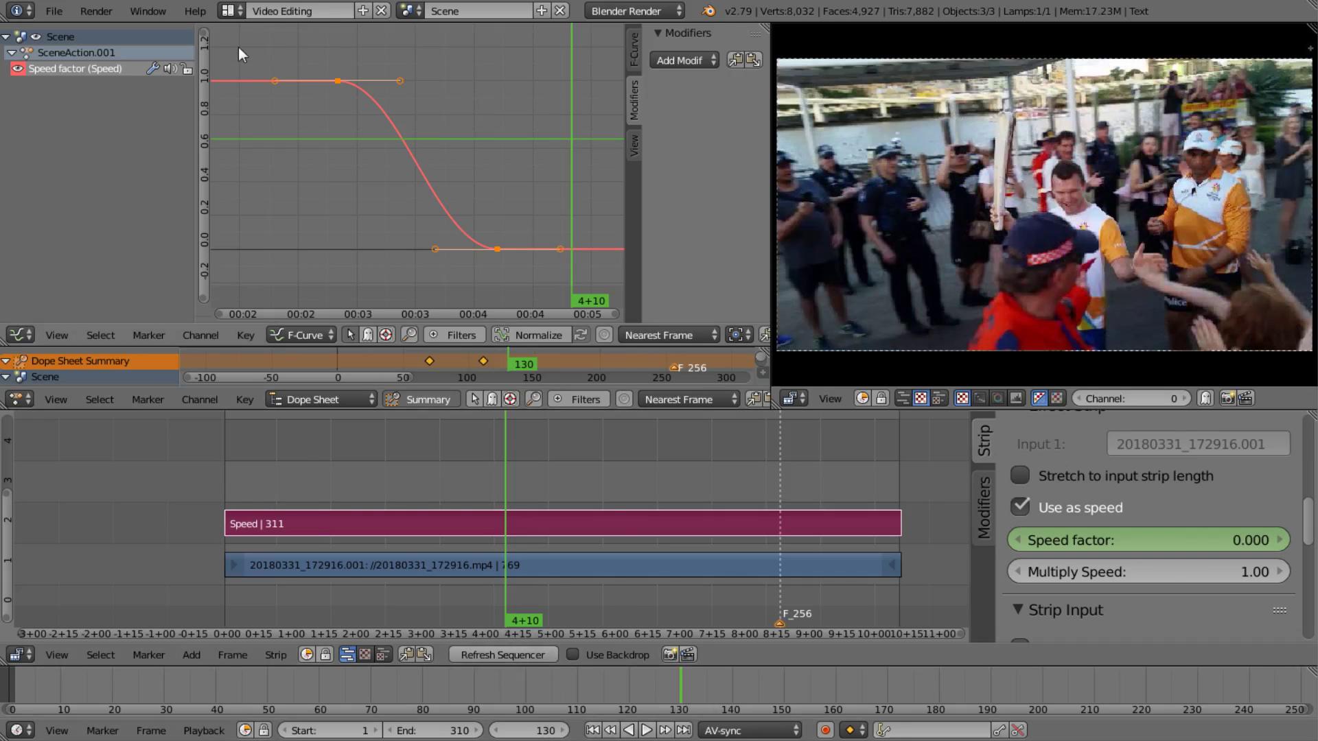
{"action": "left_click_drag", "start_coordinate": [237, 48], "coordinate": [230, 44]}
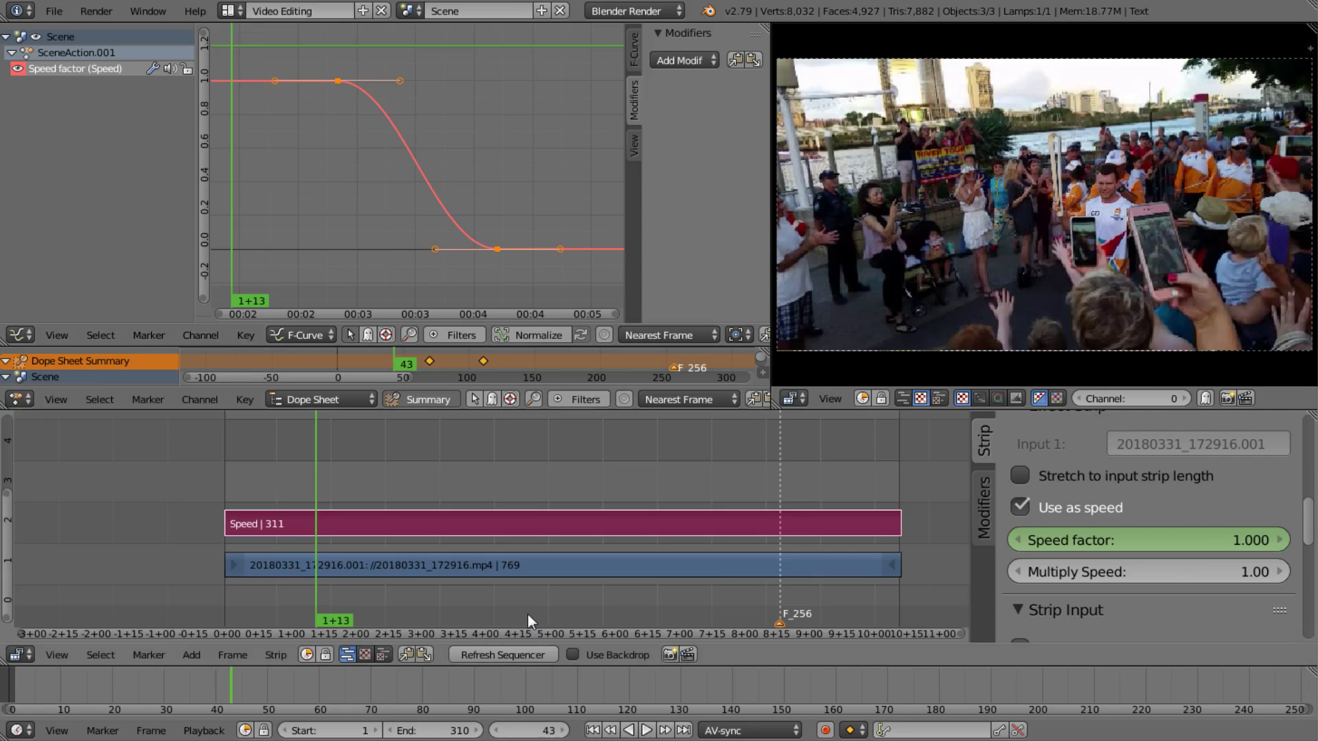
{"action": "key", "text": "alt+a"}
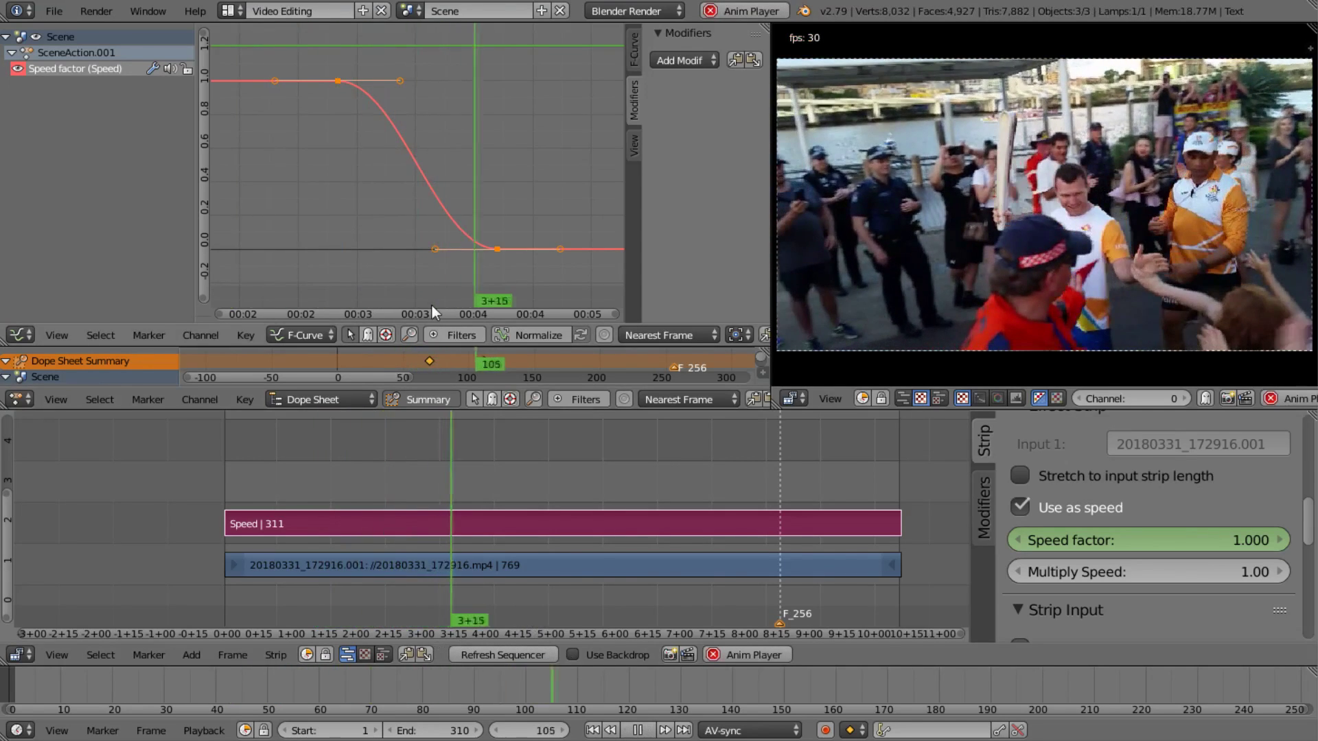
{"action": "key", "text": "alt+a"}
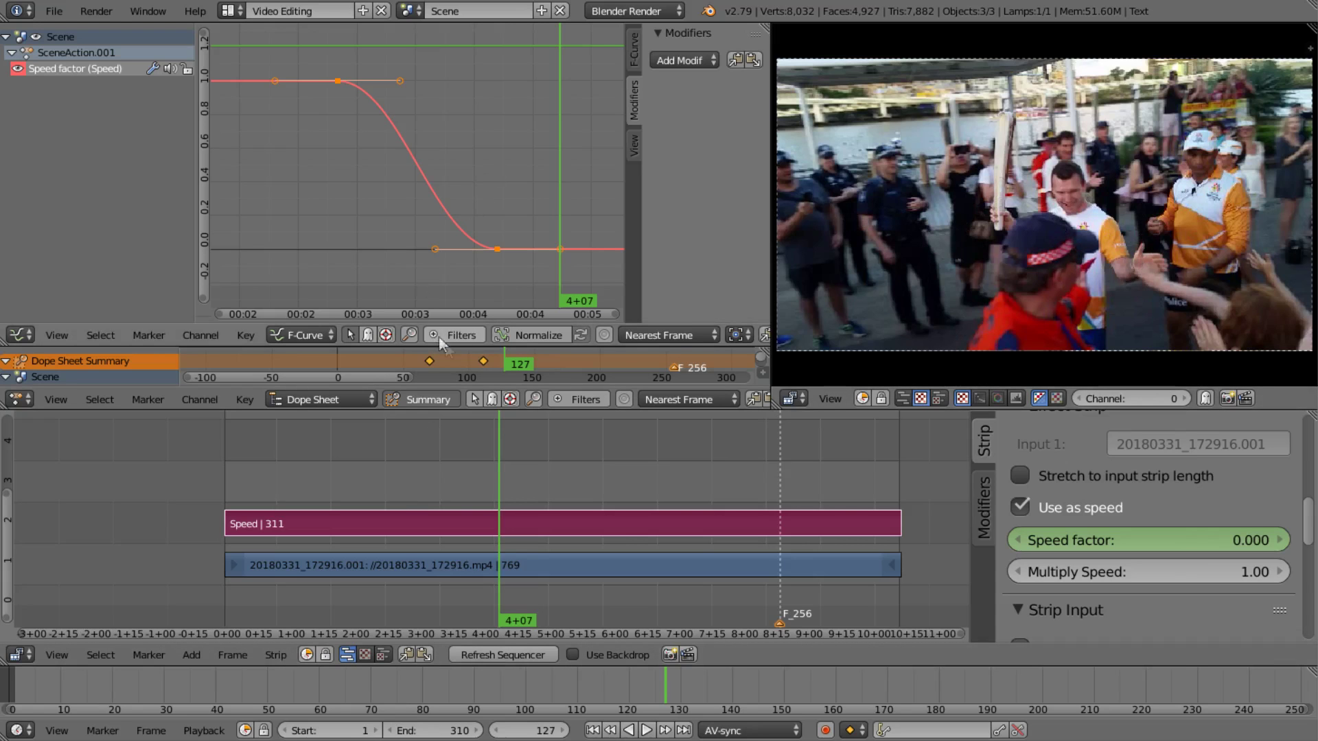
{"action": "left_click_drag", "start_coordinate": [453, 347], "coordinate": [450, 283]}
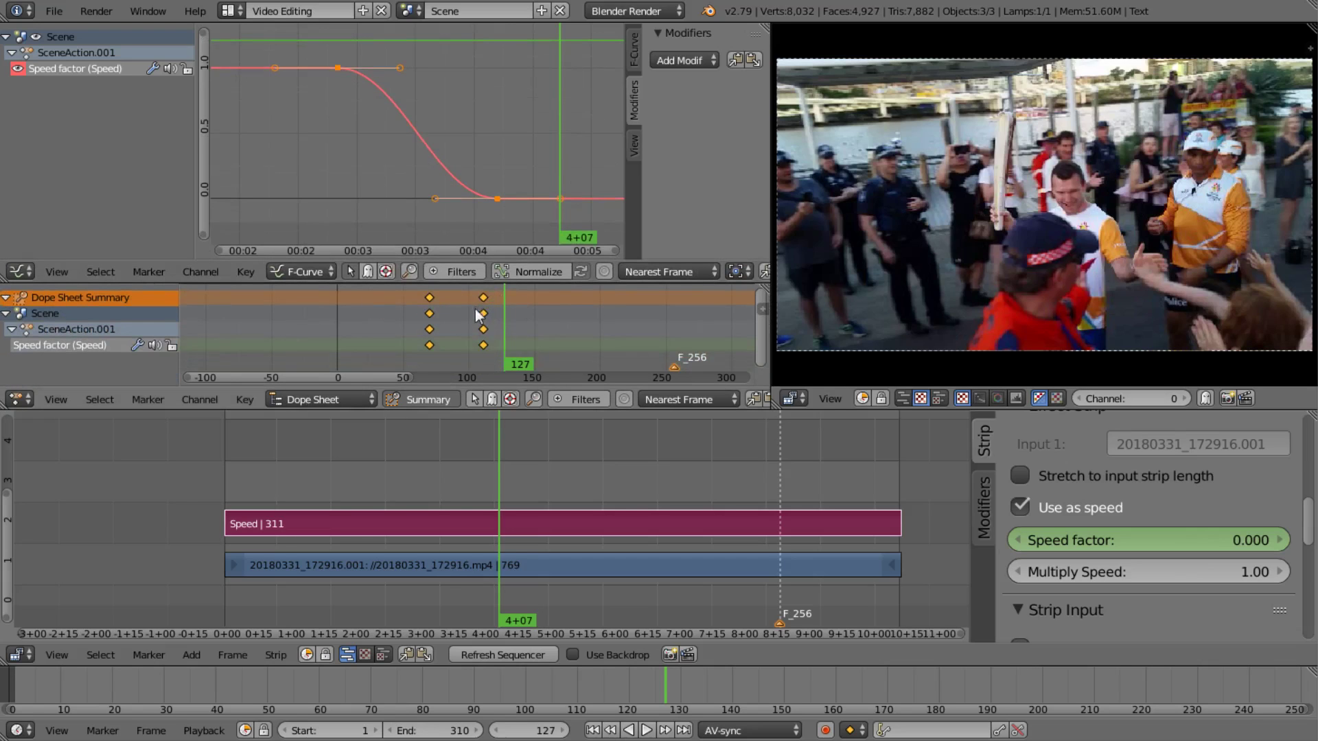
{"action": "left_click_drag", "start_coordinate": [405, 317], "coordinate": [499, 316]}
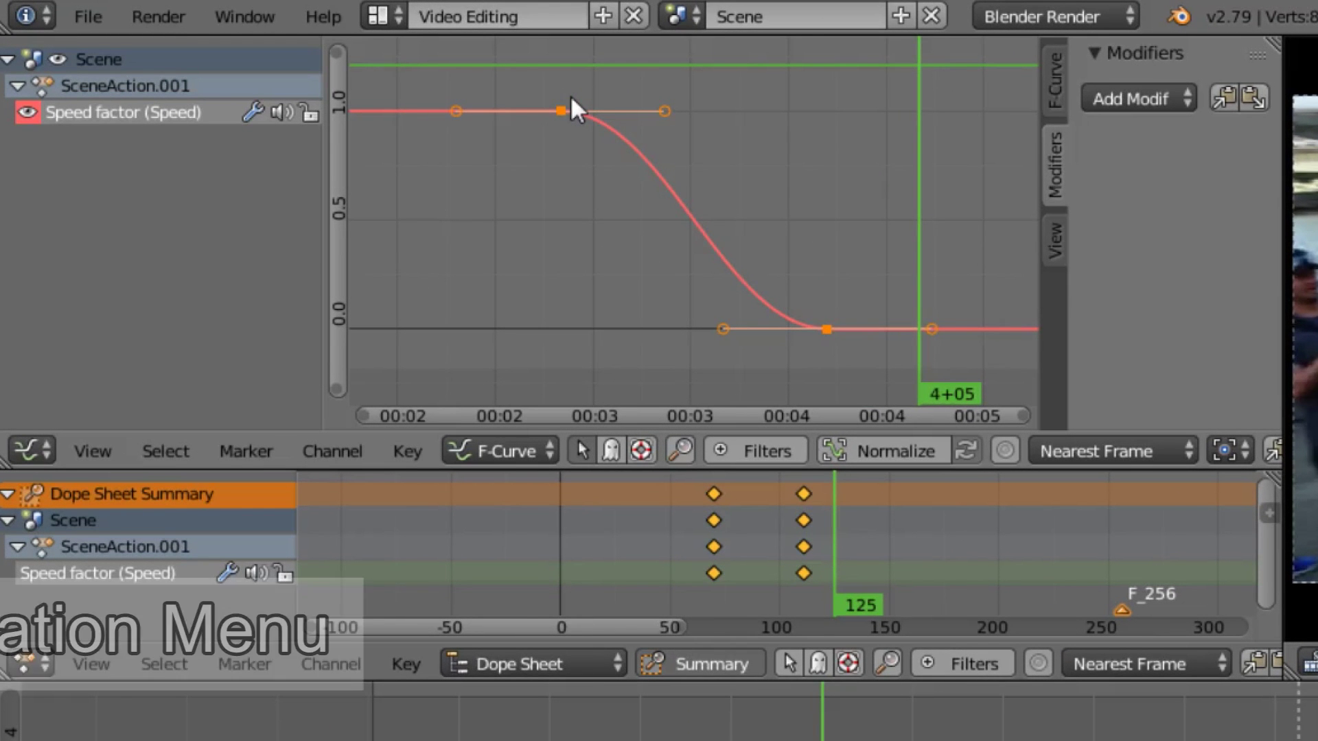
{"action": "key", "text": "t"}
{"action": "left_click", "coordinate": [552, 111]}
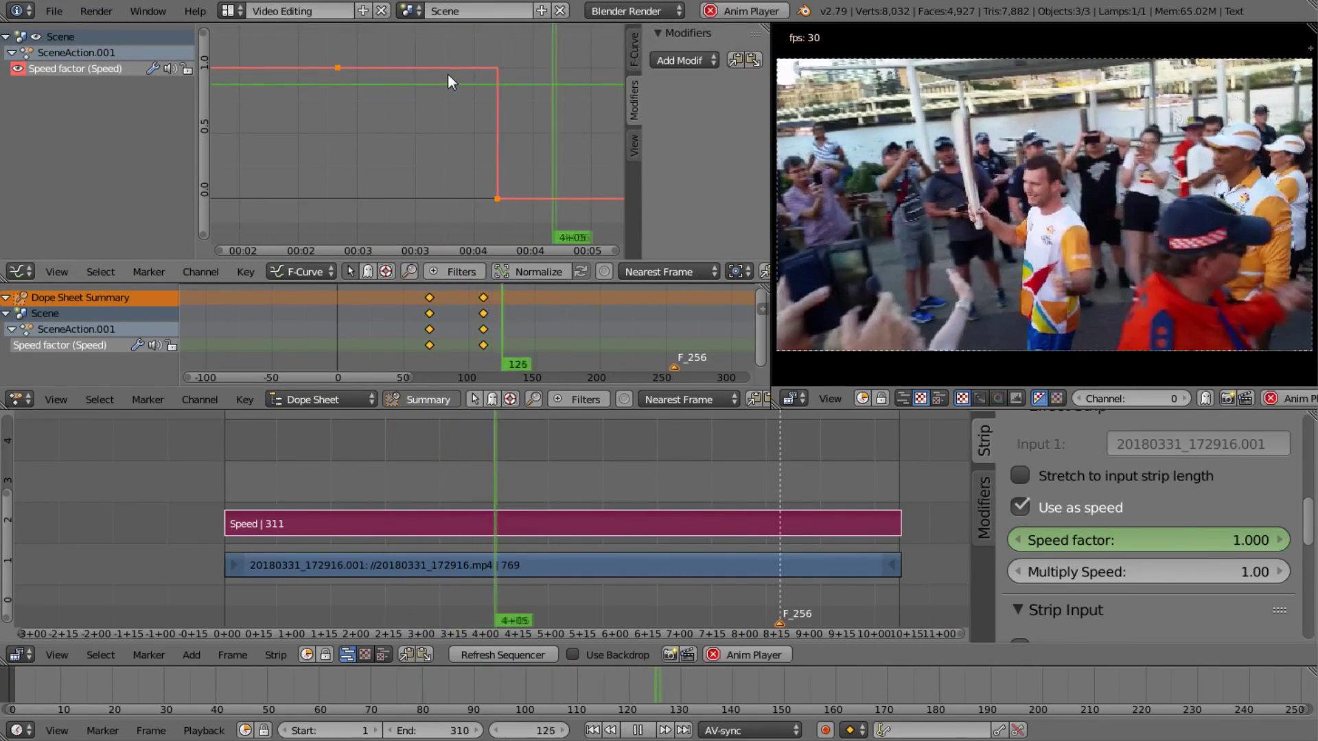
{"action": "key", "text": "alt+a"}
{"action": "left_click_drag", "start_coordinate": [541, 87], "coordinate": [339, 93]}
{"action": "key", "text": "alt+a"}
{"action": "left_click", "coordinate": [445, 92]}
{"action": "key", "text": "alt+a"}
{"action": "key", "text": "t"}
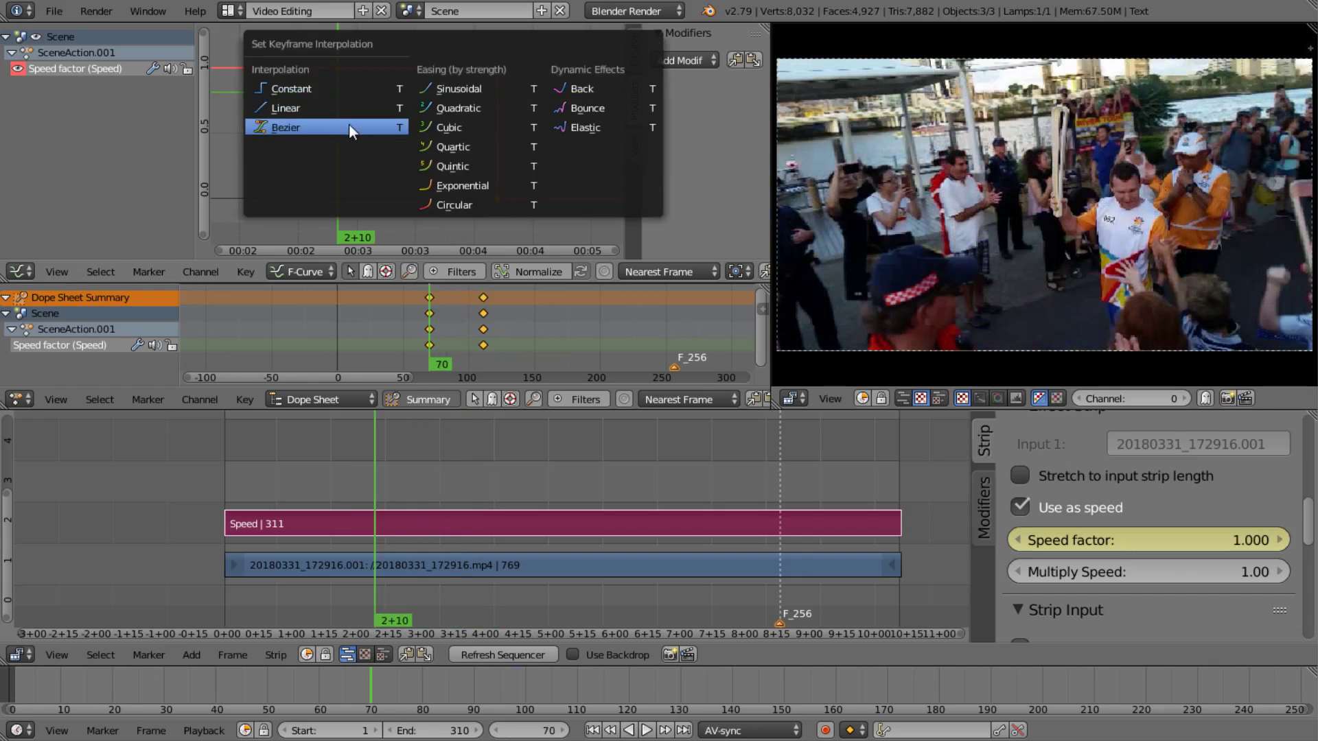
{"action": "left_click", "coordinate": [349, 123]}
{"action": "key", "text": "alt+a"}
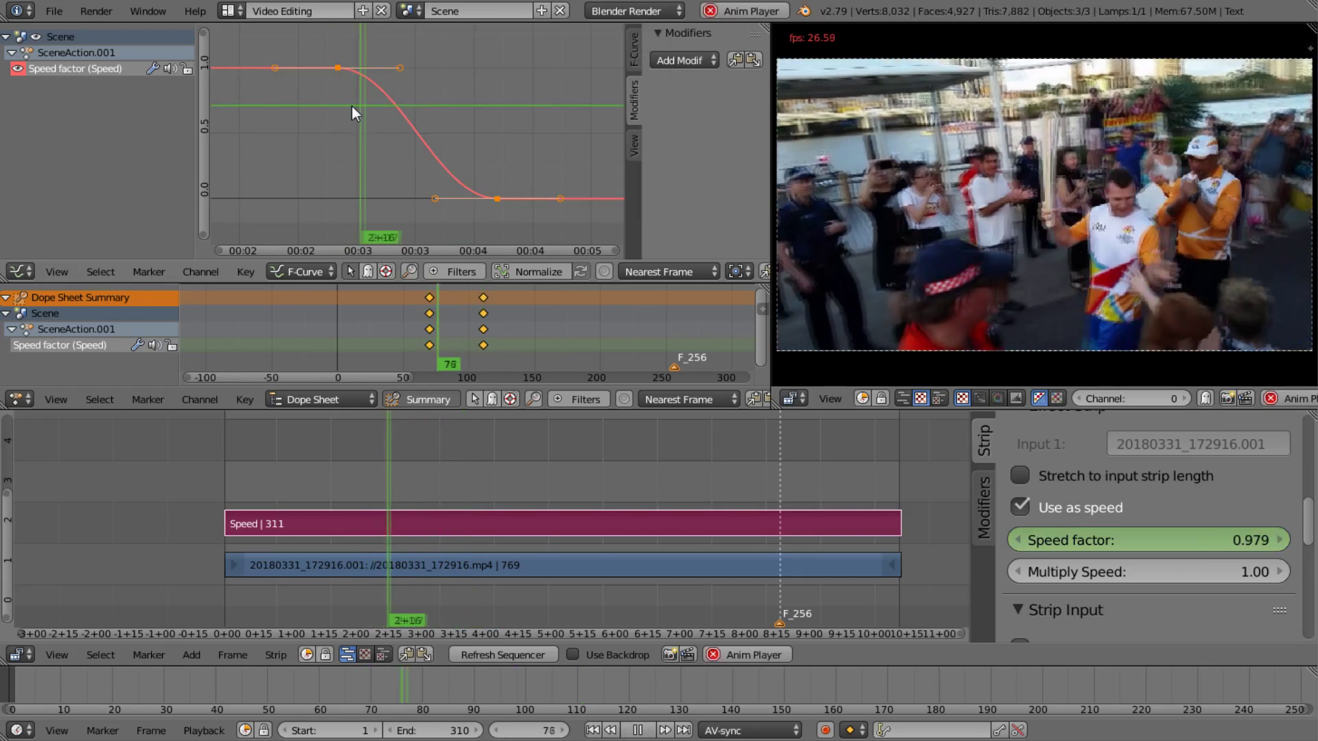
{"action": "key", "text": "alt+a"}
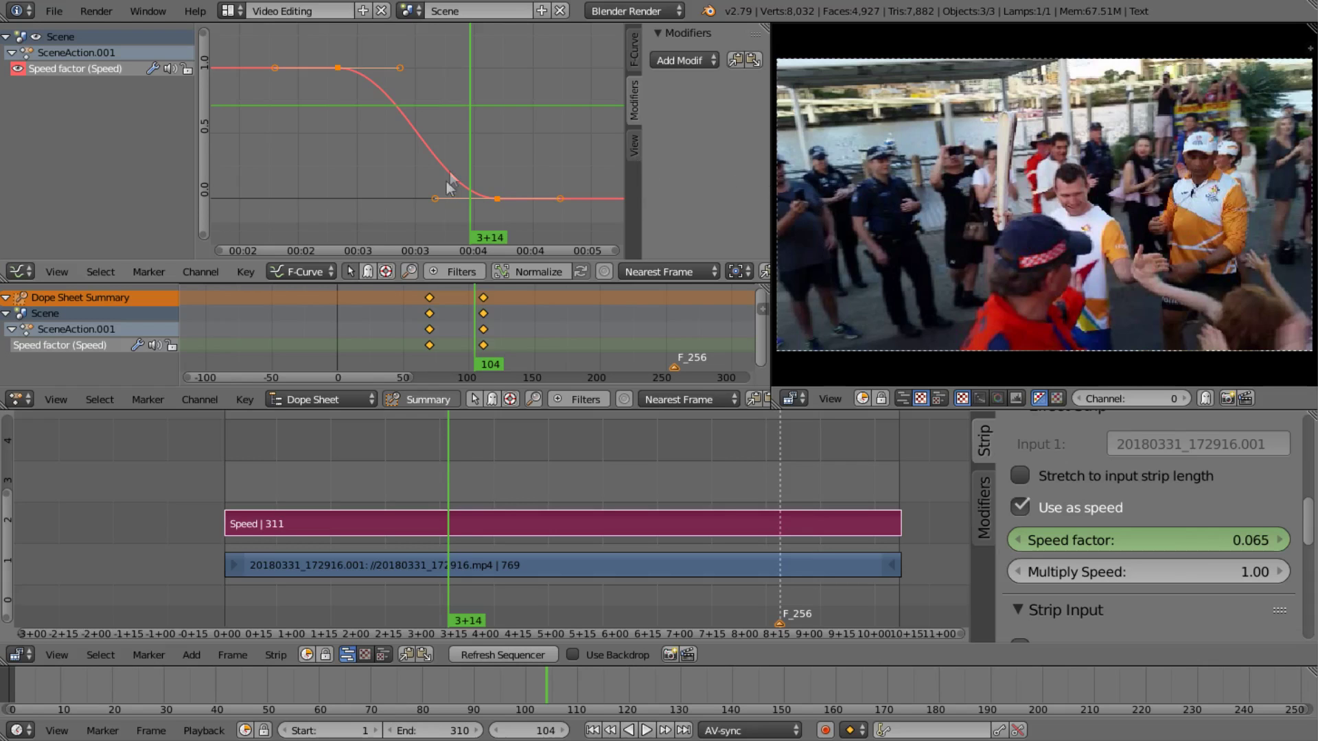
Step: Preview the clip from frame 107, then shift both speed keyframes 21 frames later
{"action": "left_click", "coordinate": [481, 150]}
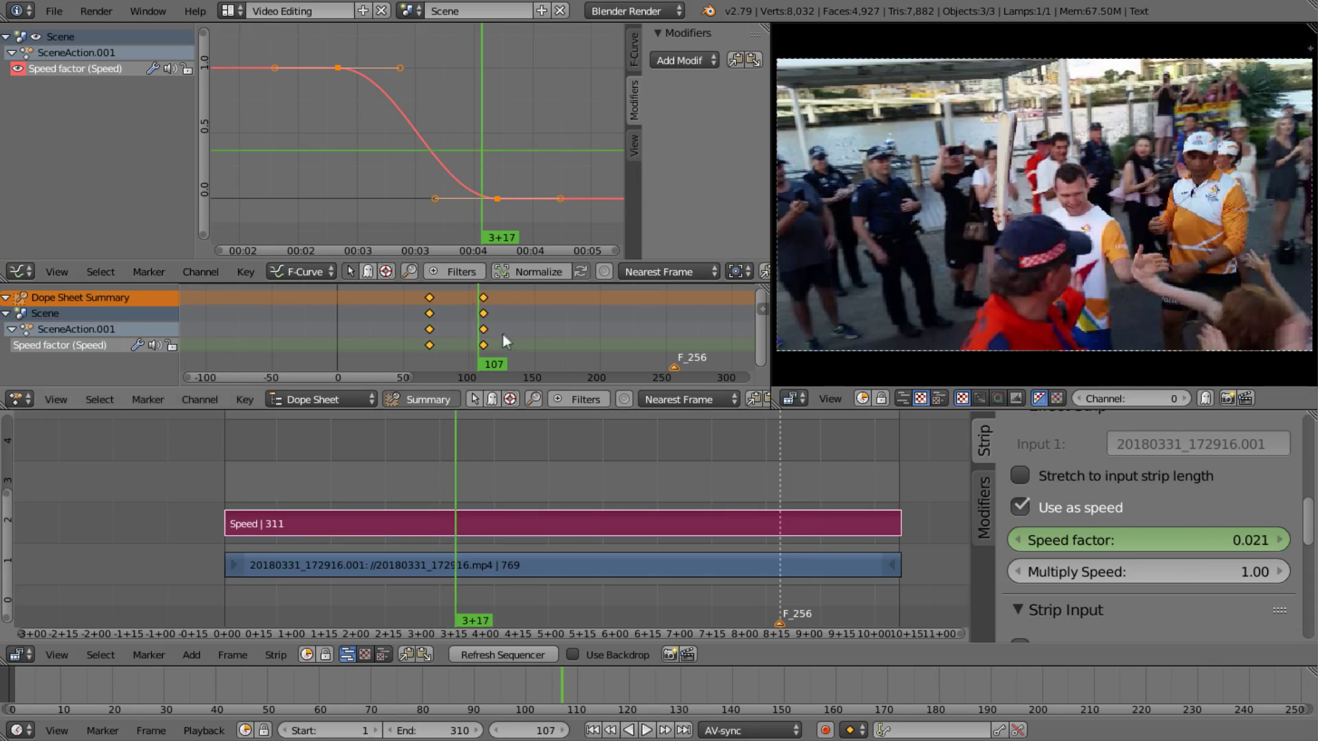
{"action": "key", "text": "alt+a"}
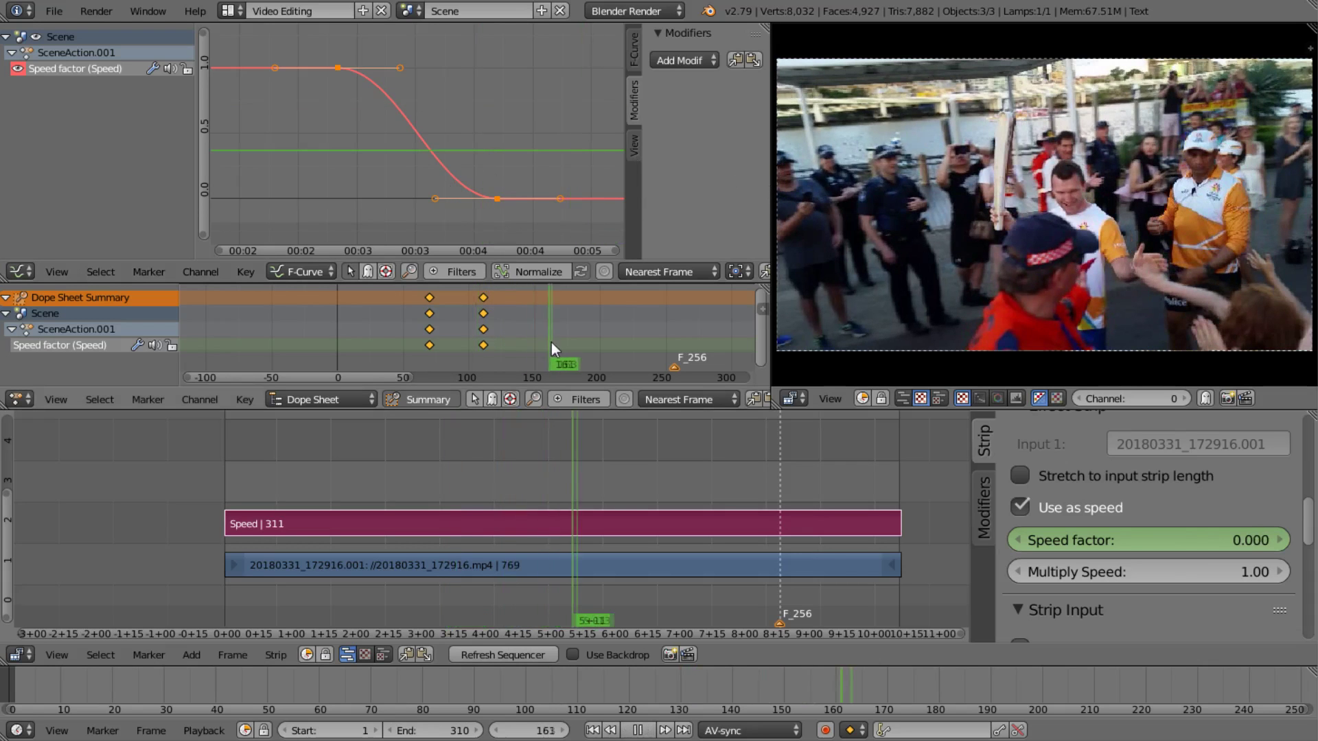
{"action": "key", "text": "alt+a"}
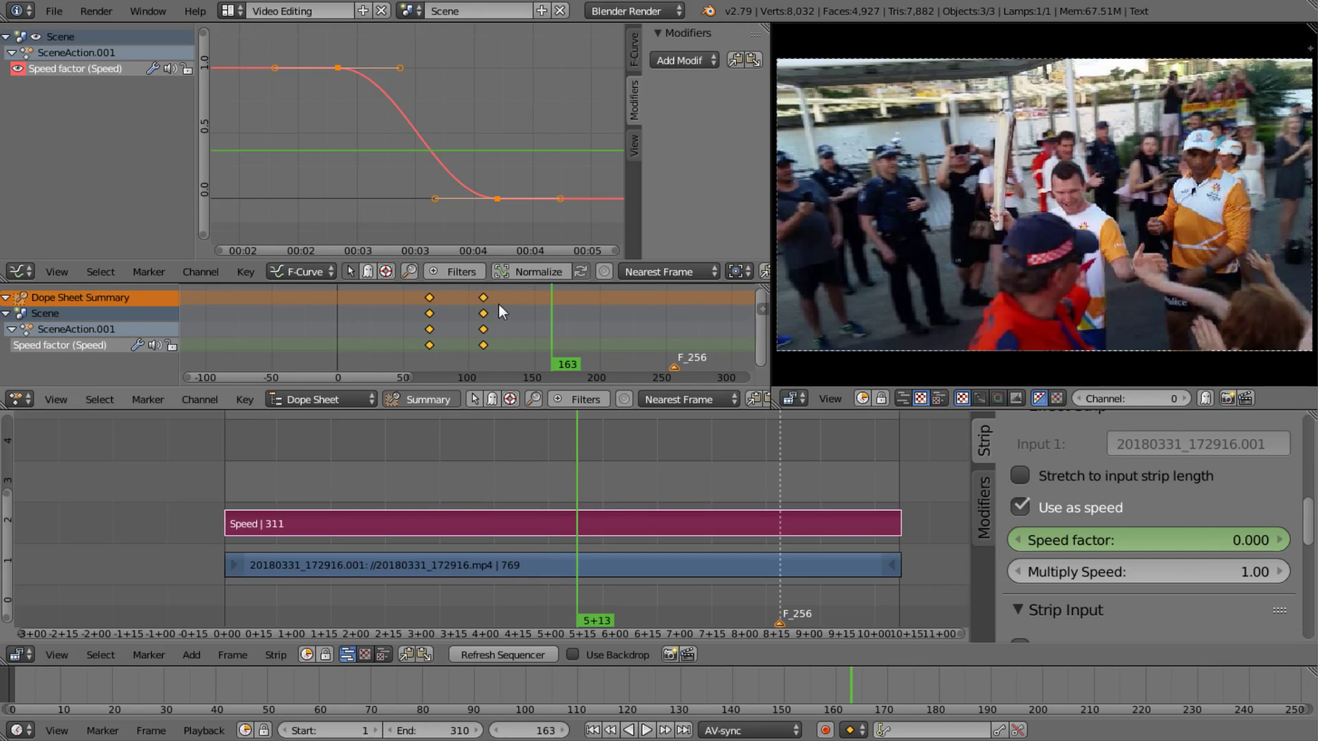
{"action": "key", "text": "g"}
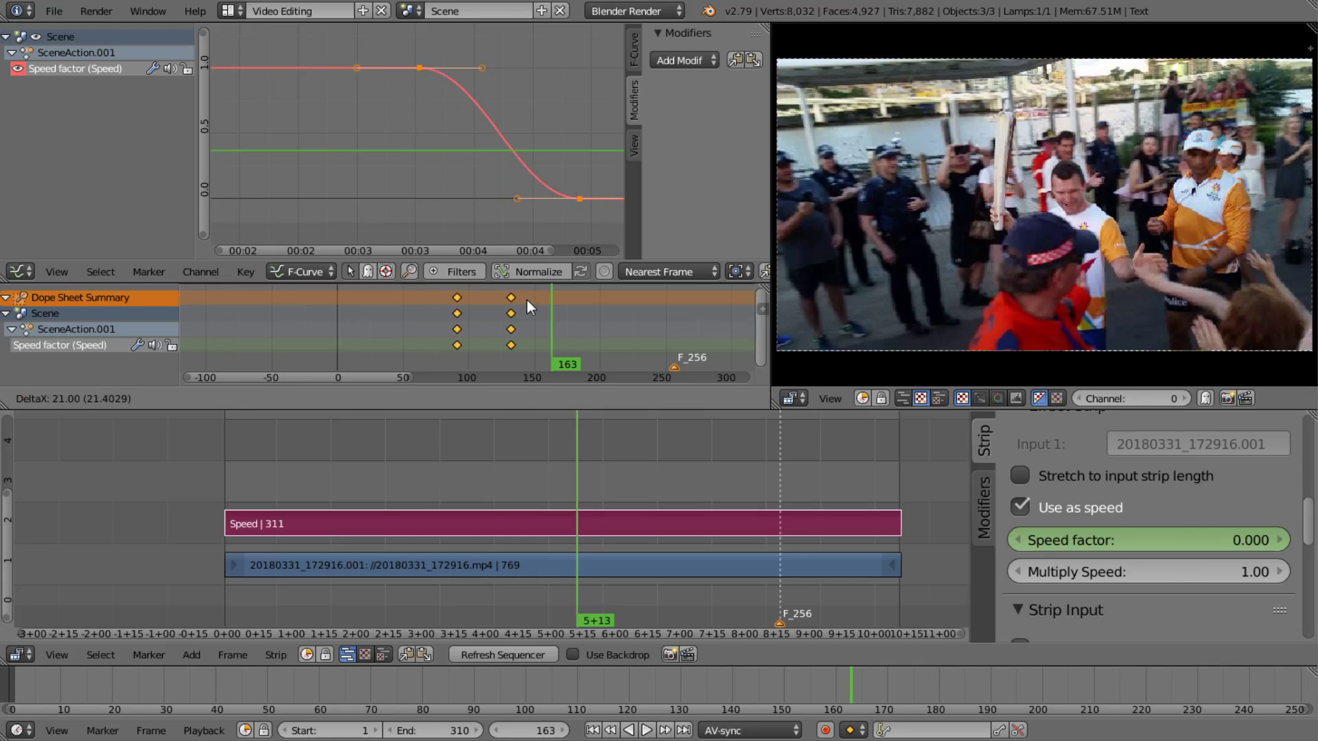
{"action": "left_click", "coordinate": [530, 299]}
Step: Check the later ramp by playing in reverse, refreshing, scrubbing to 150, and replaying from frame 64
{"action": "key", "text": "shift+alt+a"}
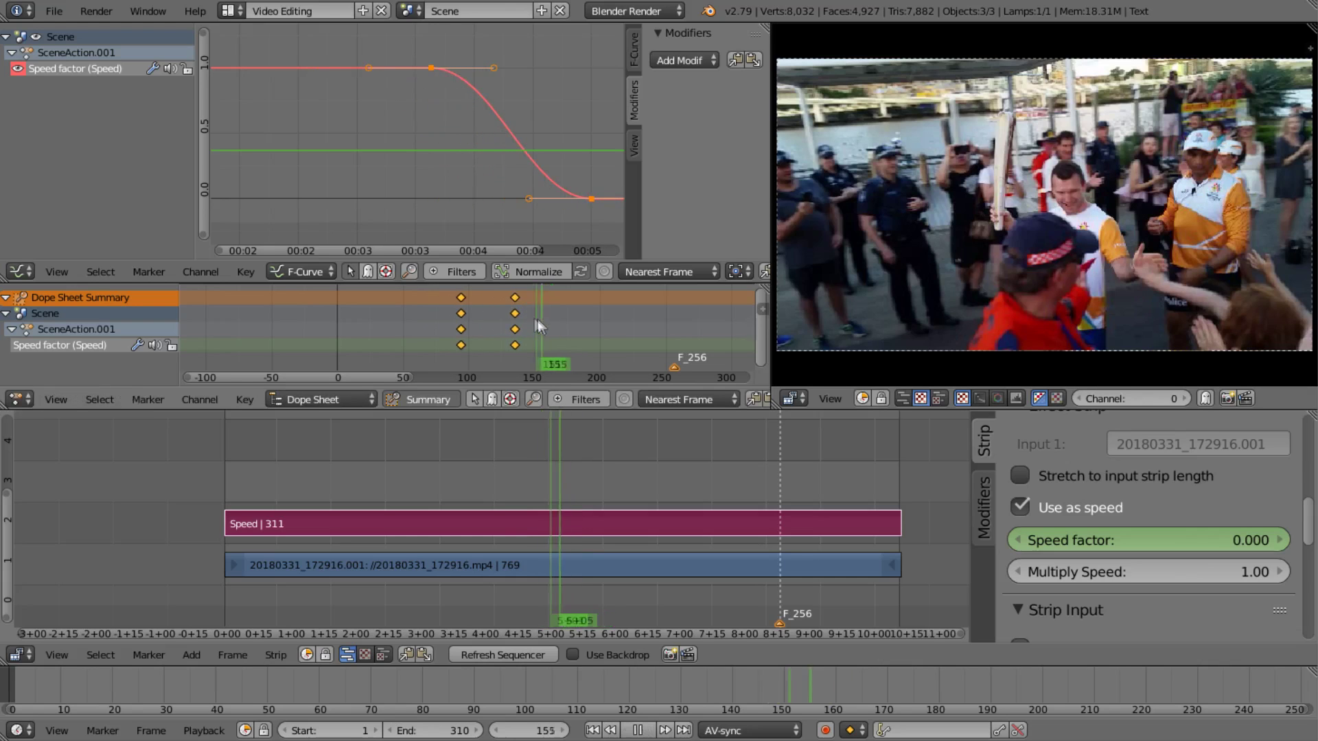
{"action": "key", "text": "alt+a"}
{"action": "left_click", "coordinate": [534, 657]}
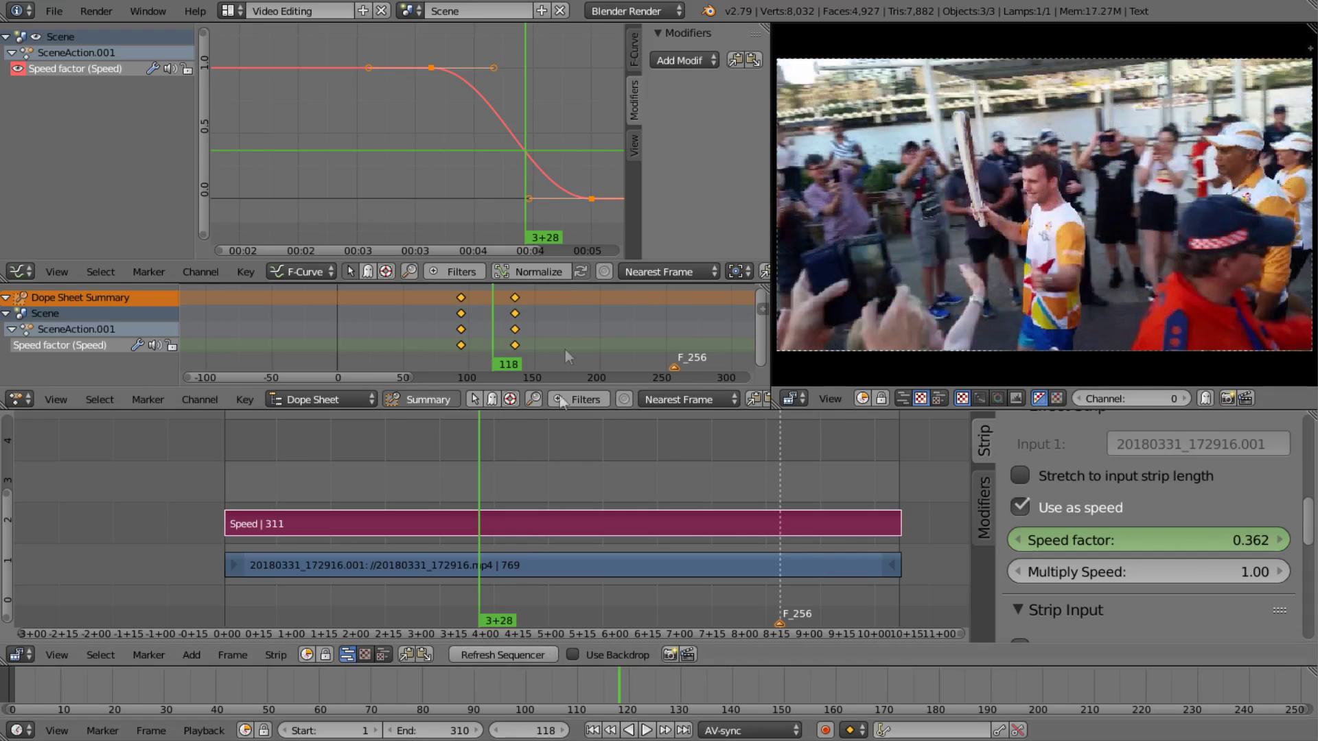
{"action": "mouse_move", "coordinate": [523, 307]}
{"action": "left_mouse_down"}
{"action": "mouse_move", "coordinate": [554, 308]}
{"action": "mouse_move", "coordinate": [534, 306]}
{"action": "left_mouse_up"}
{"action": "left_click", "coordinate": [422, 294]}
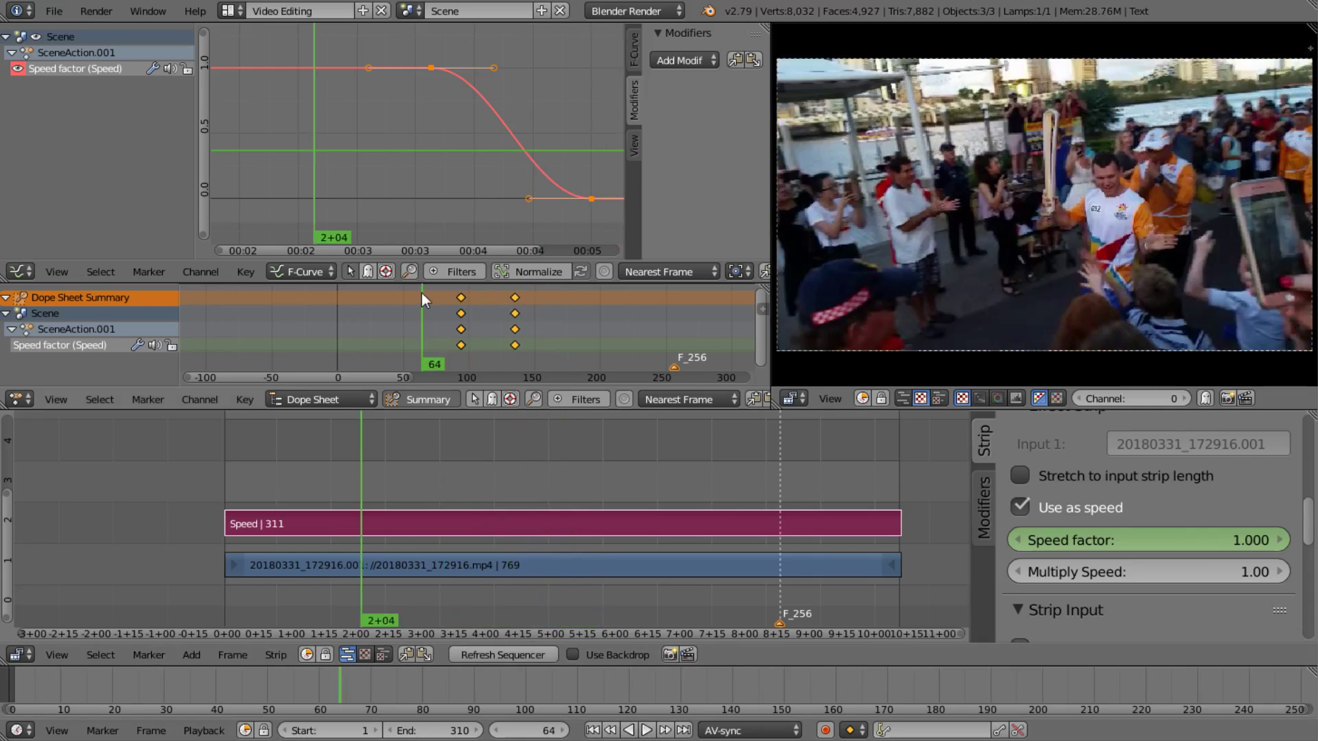
{"action": "key", "text": "alt+a"}
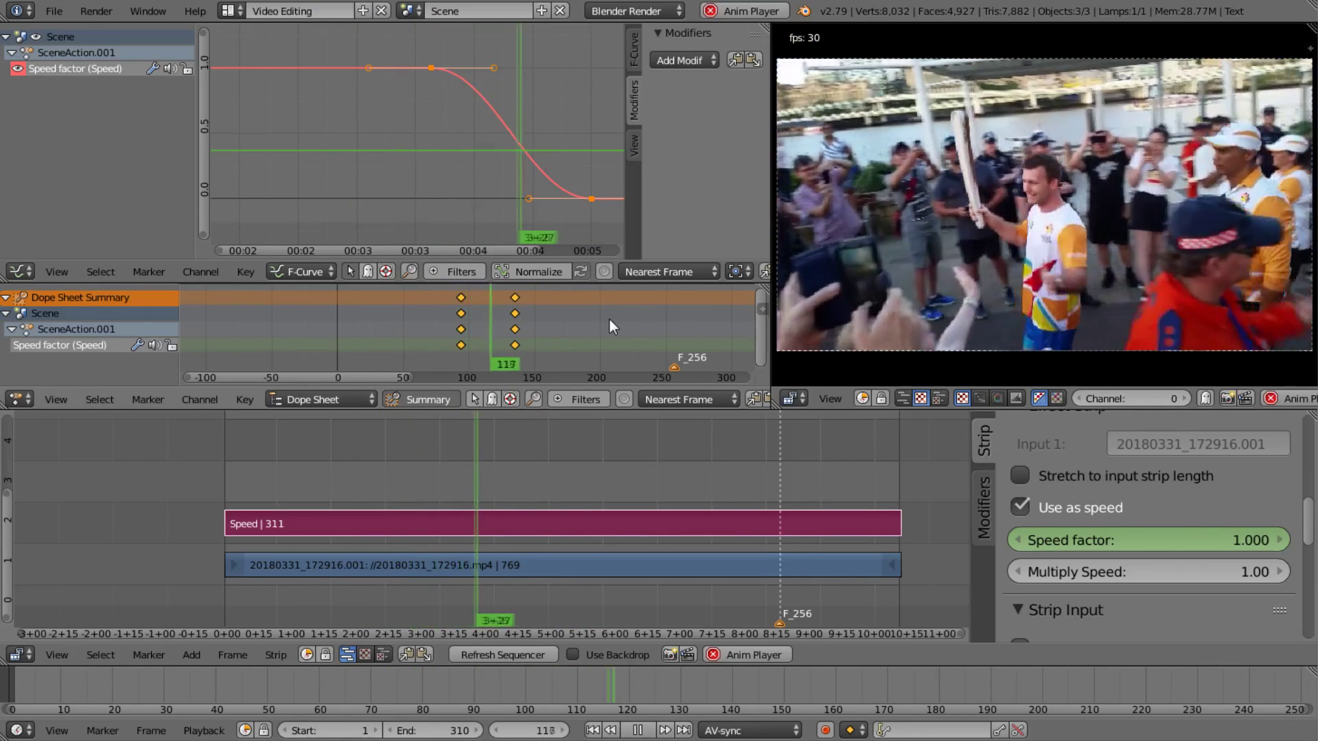
Step: Move only the first speed keyframe earlier to about frame 67, then reselect all keyframes
{"action": "key", "text": "alt+a"}
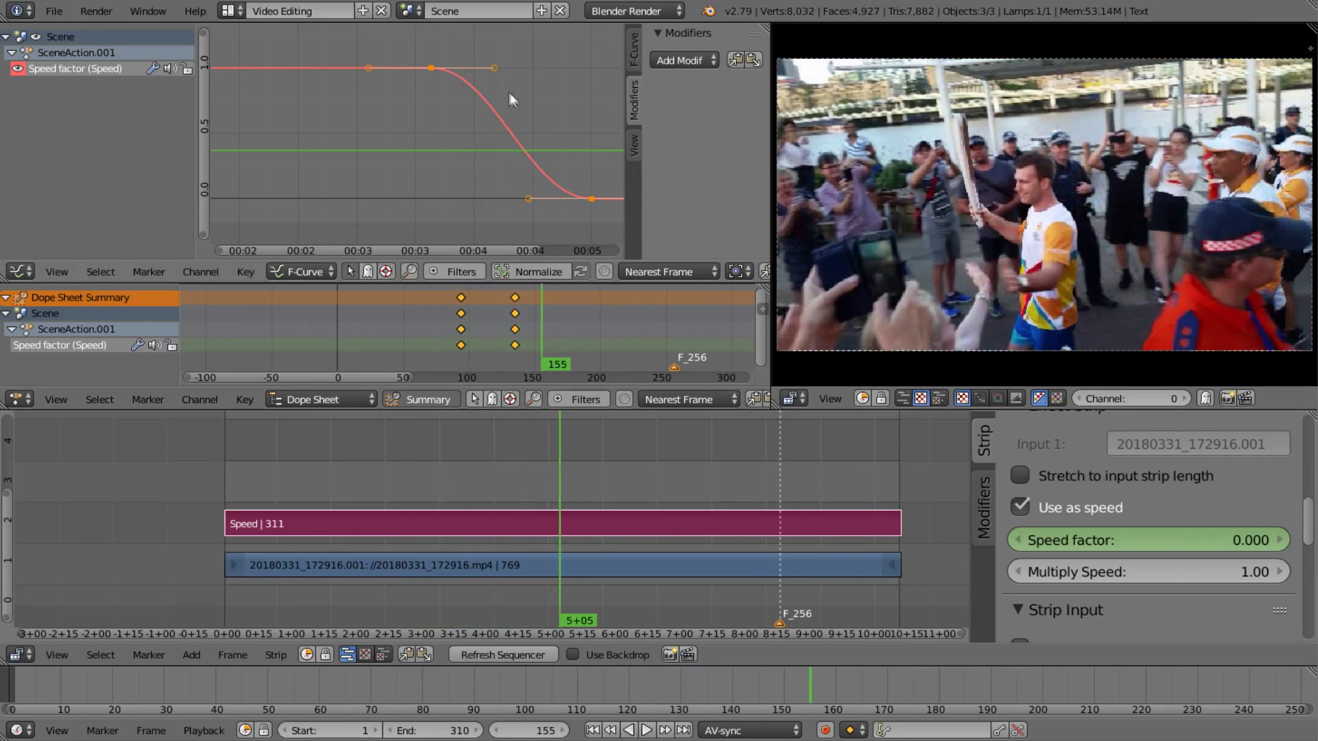
{"action": "left_click", "coordinate": [461, 297]}
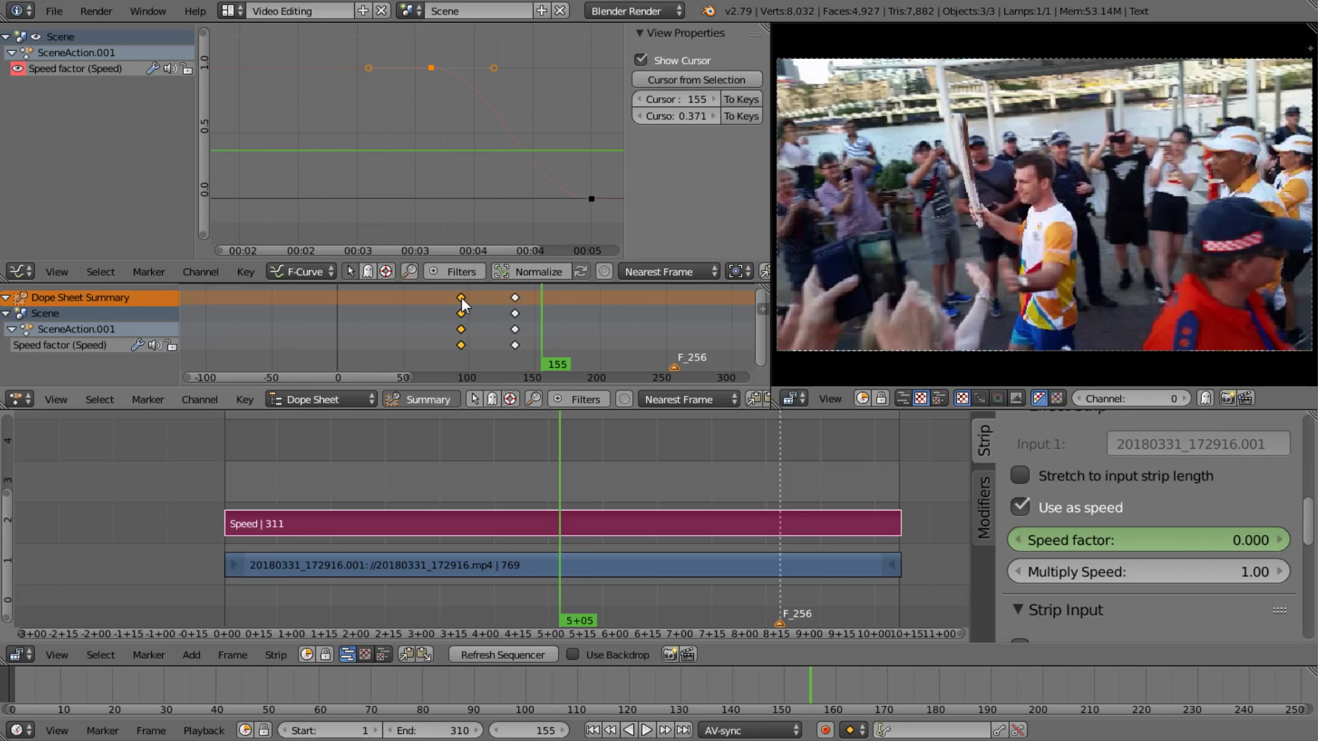
{"action": "key", "text": "g"}
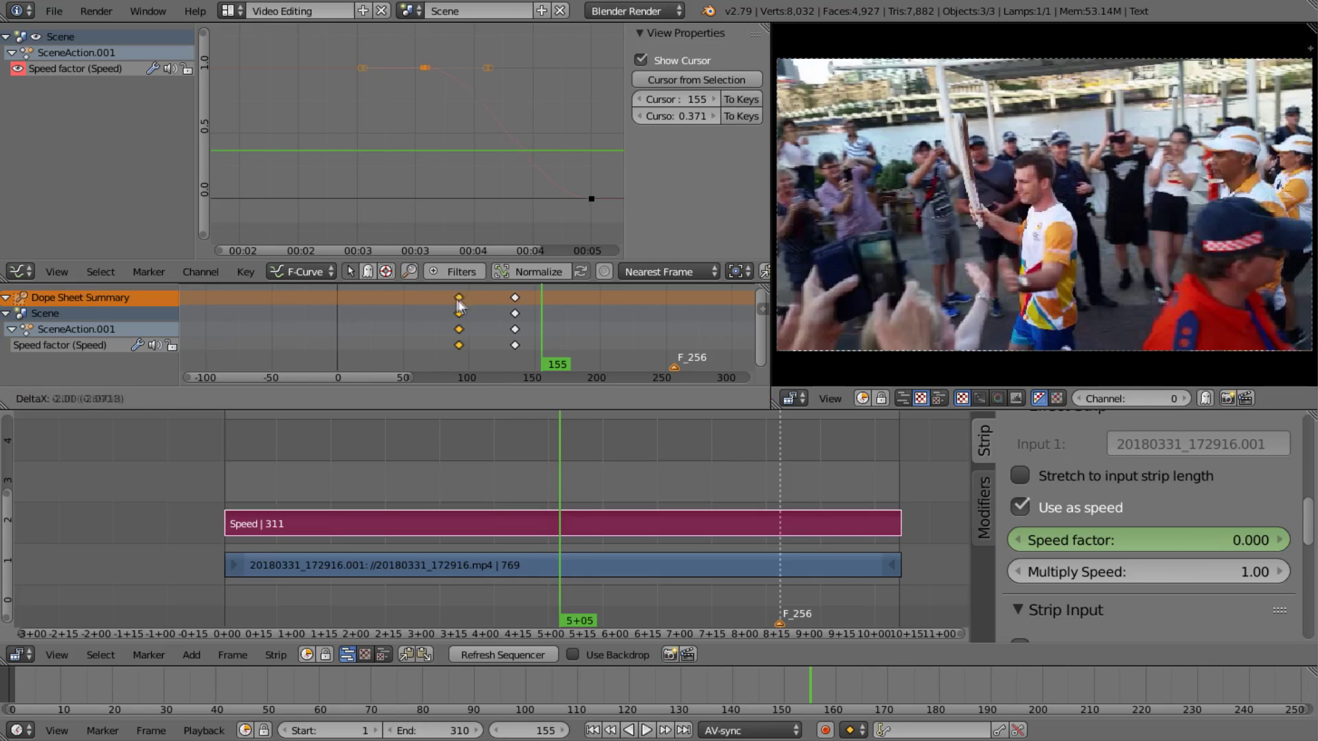
{"action": "left_click", "coordinate": [426, 302]}
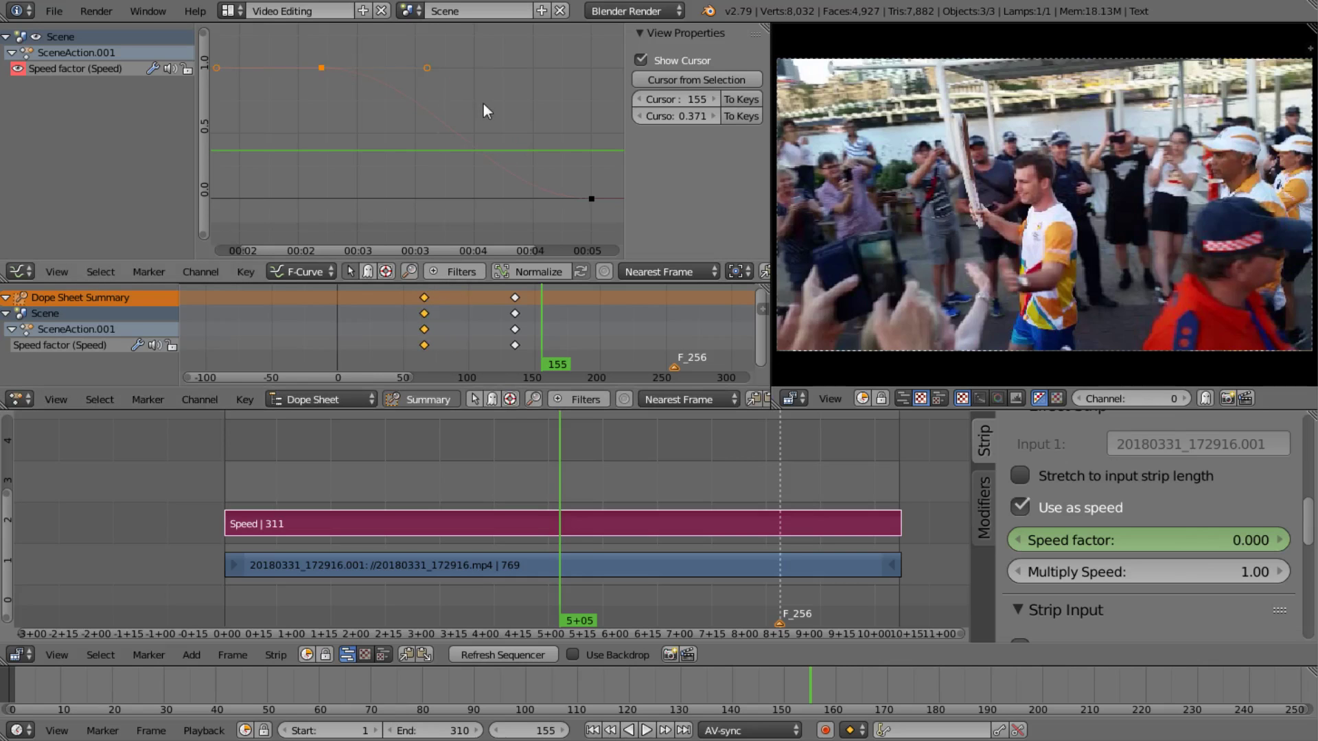
{"action": "key", "text": "a"}
{"action": "key", "text": "a"}
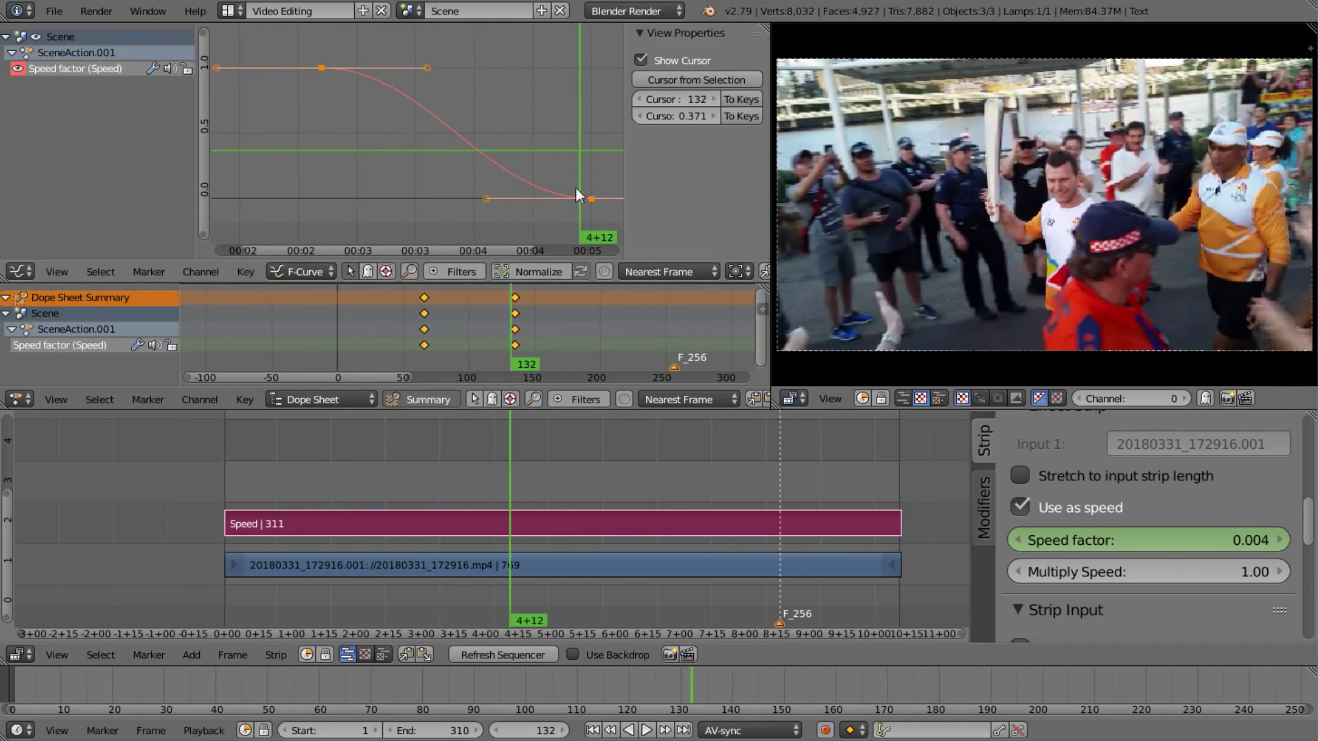
Step: Shift all speed keyframes about 10 frames later in time only, then replay from frame 62 to 190
{"action": "scroll", "coordinate": [580, 197], "scroll_direction": "down", "scroll_amount": 3}
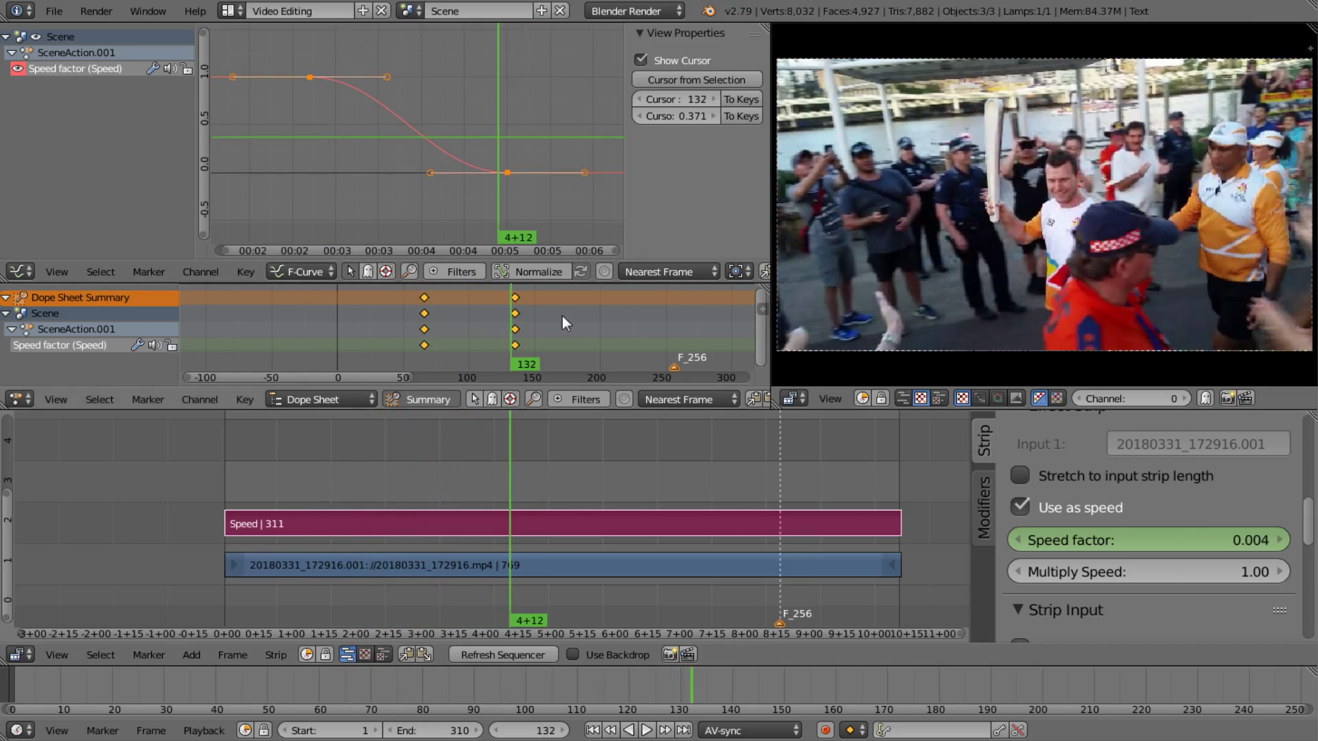
{"action": "key", "text": "alt+a"}
{"action": "key", "text": "alt+a"}
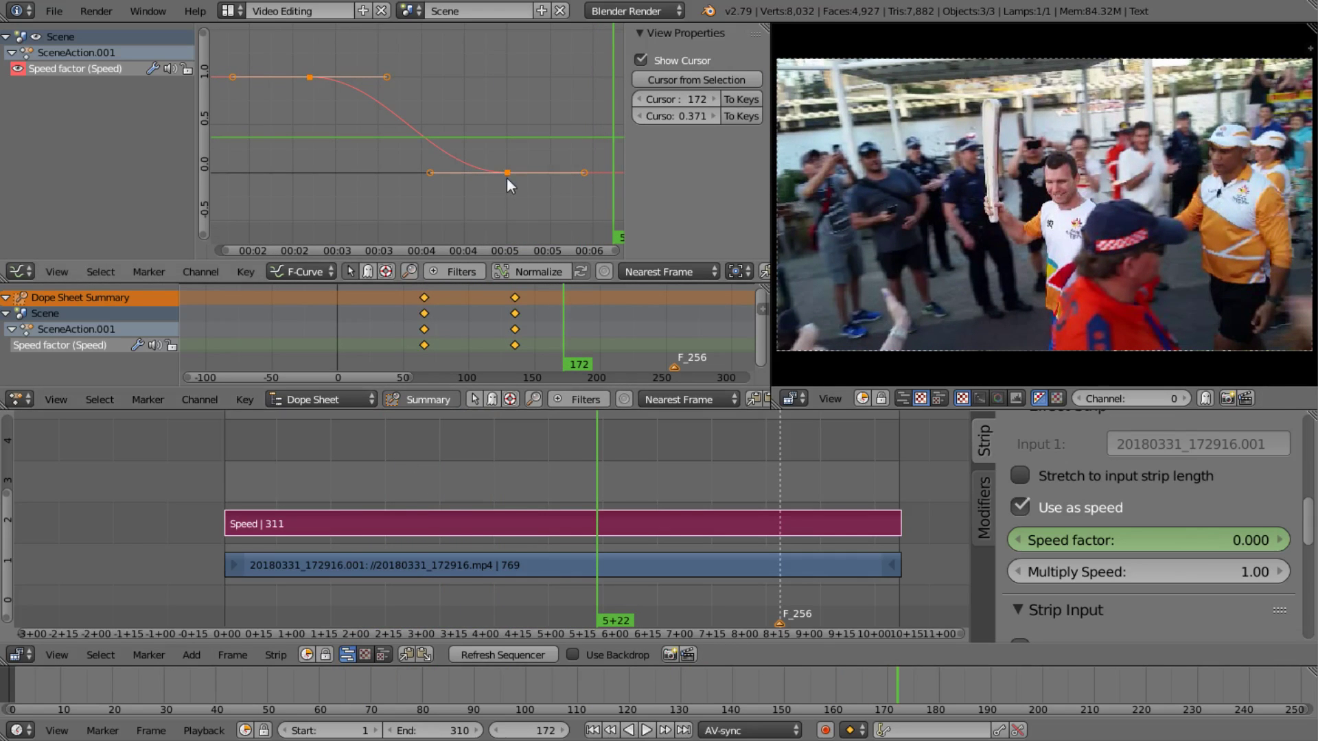
{"action": "key", "text": "g"}
{"action": "key", "text": "x"}
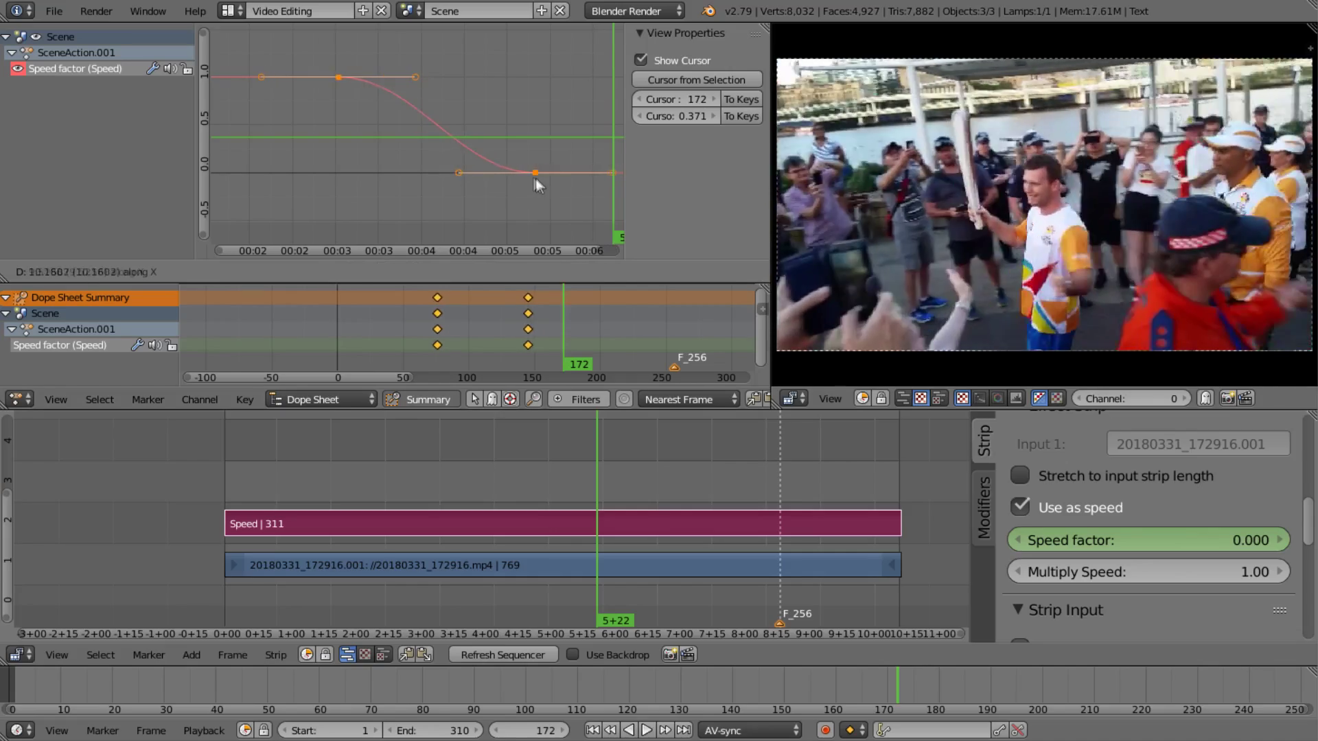
{"action": "left_click", "coordinate": [532, 176]}
{"action": "left_click_drag", "start_coordinate": [539, 176], "coordinate": [299, 88]}
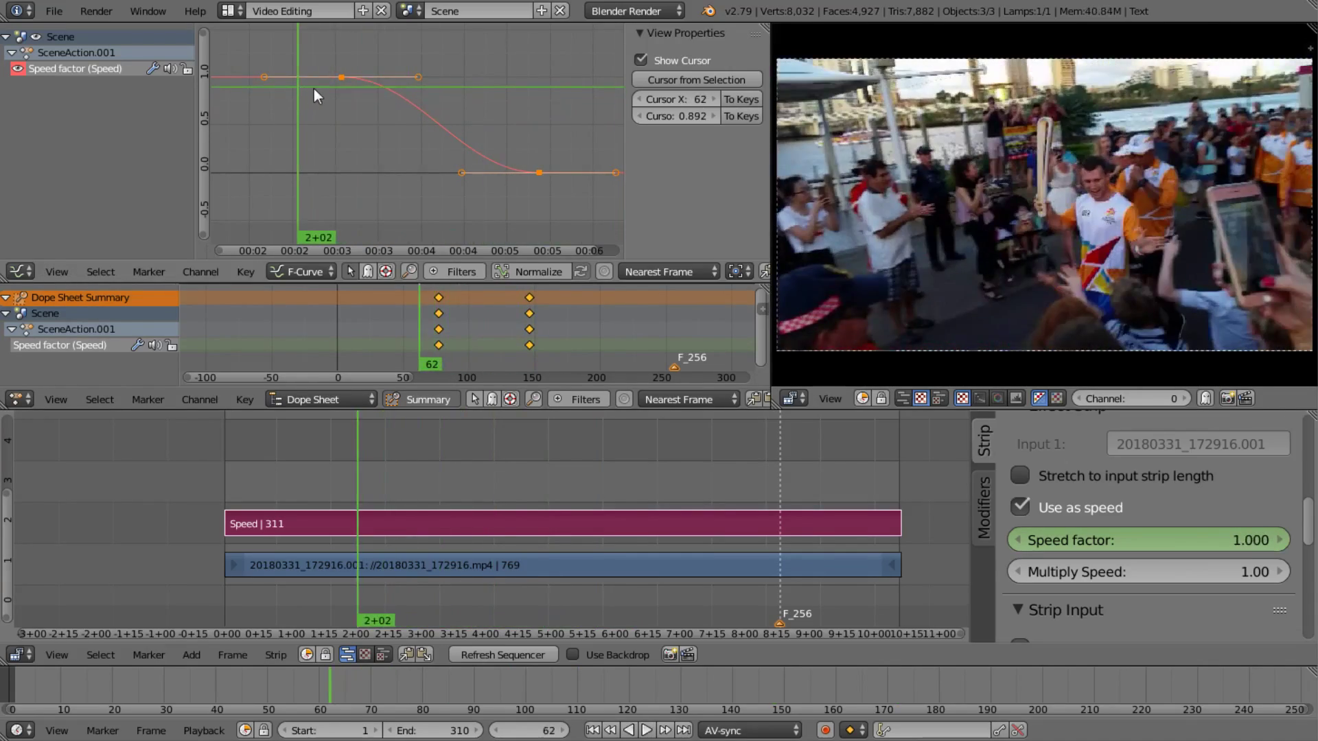
{"action": "key", "text": "alt+a"}
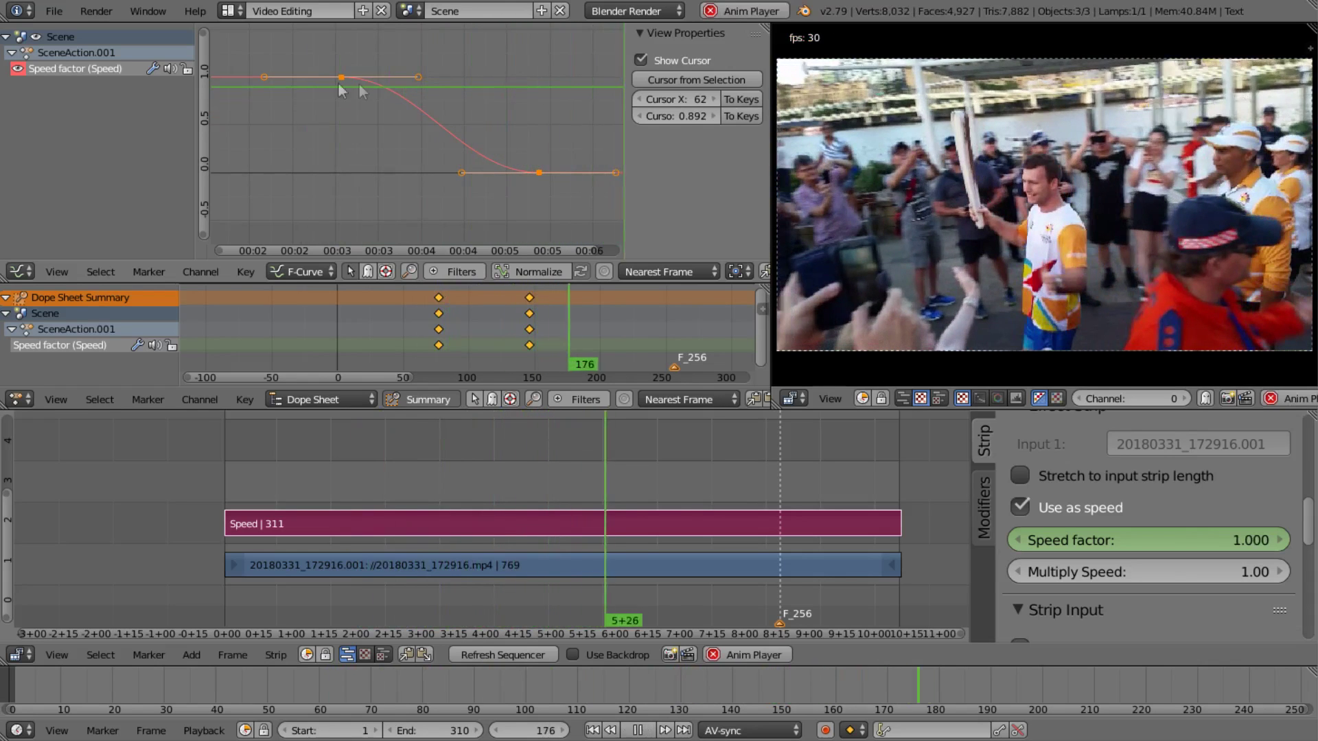
{"action": "key", "text": "alt+a"}
{"action": "scroll", "coordinate": [385, 89], "scroll_direction": "down", "scroll_amount": 2}
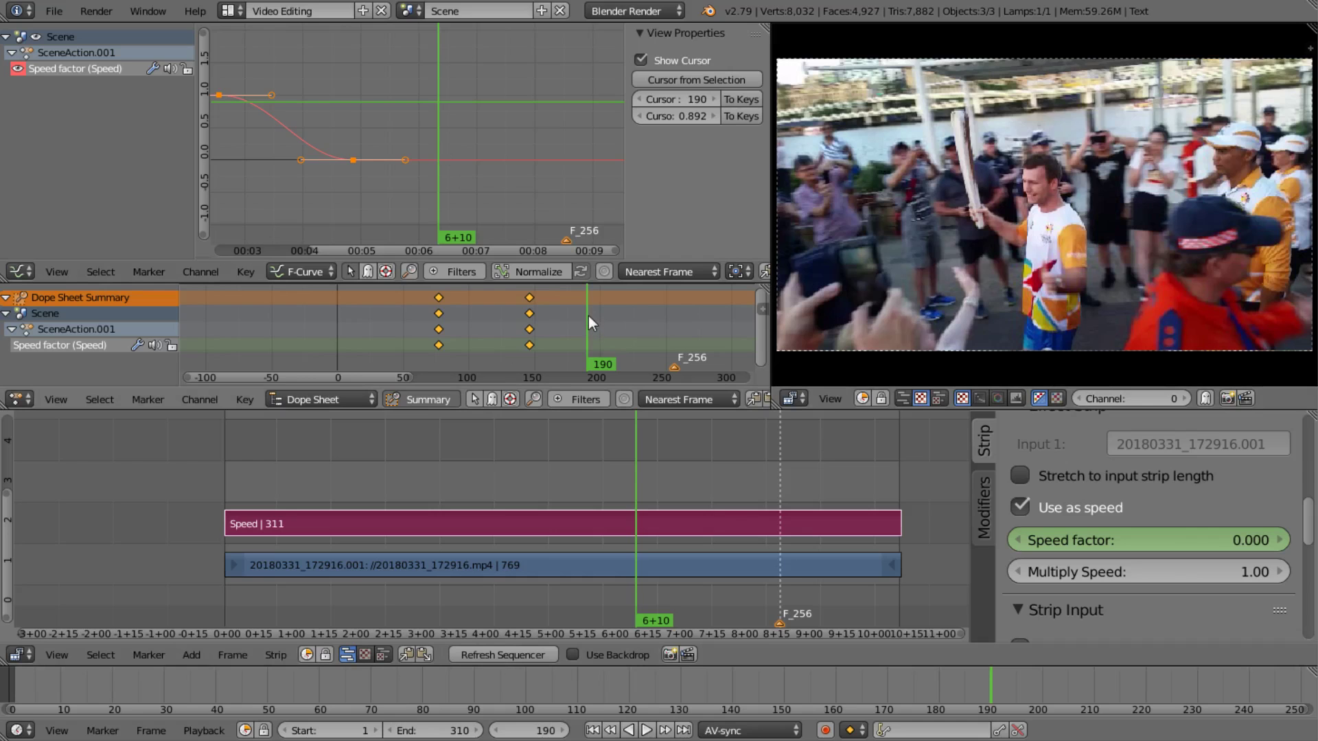
Step: Insert a hold keyframe at frame 190 and another keyframe at frame 232
{"action": "key", "text": "i"}
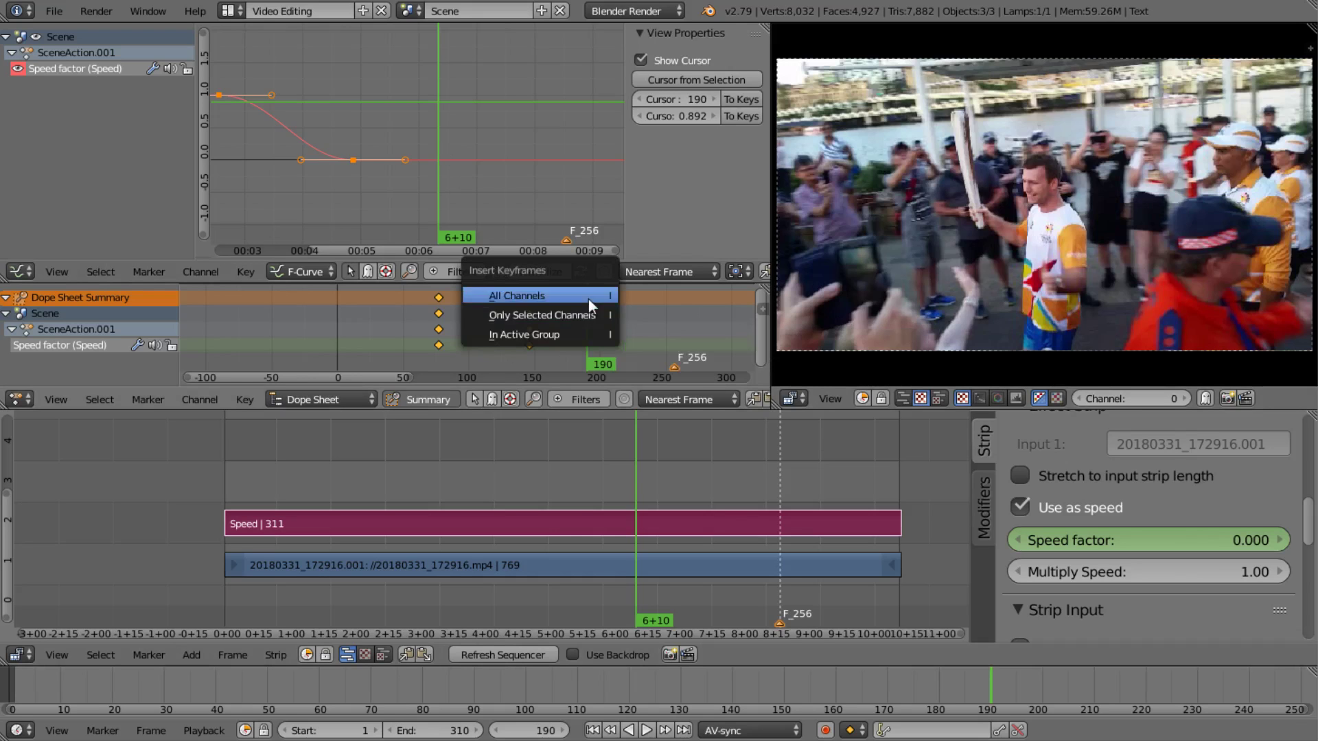
{"action": "left_click", "coordinate": [589, 310]}
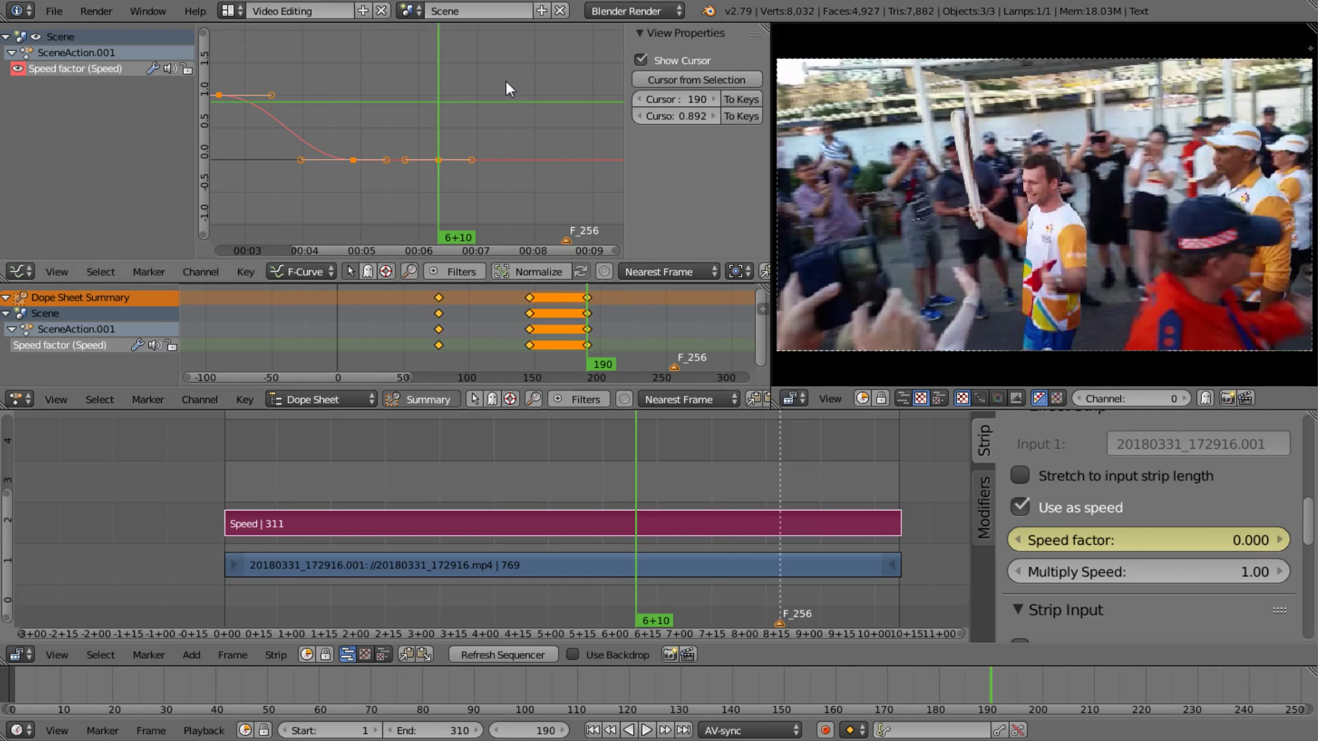
{"action": "left_click_drag", "start_coordinate": [505, 81], "coordinate": [517, 80]}
{"action": "key", "text": "i"}
{"action": "left_click", "coordinate": [547, 66]}
Step: Set the Speed factor to 1.000 at frame 232 and play back the ramp
{"action": "left_click", "coordinate": [1200, 542]}
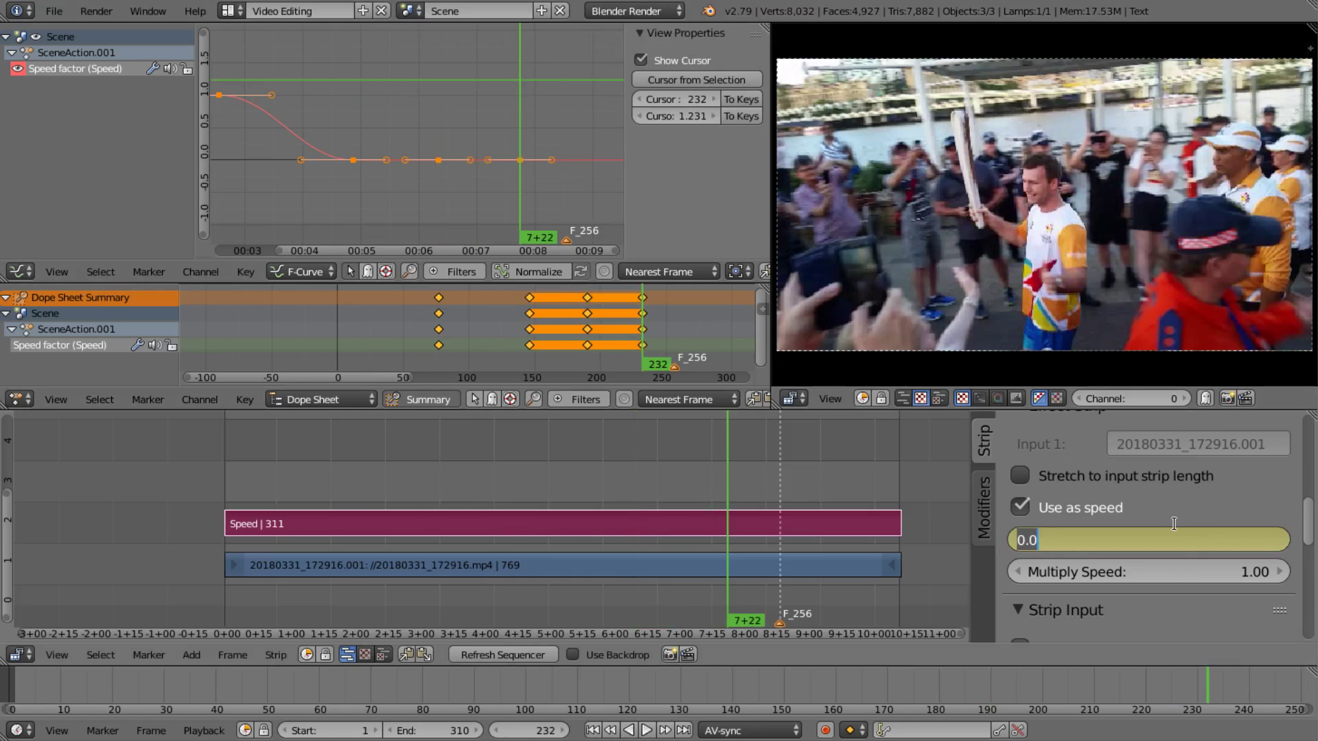
{"action": "type", "text": "1"}
{"action": "key", "text": "Return"}
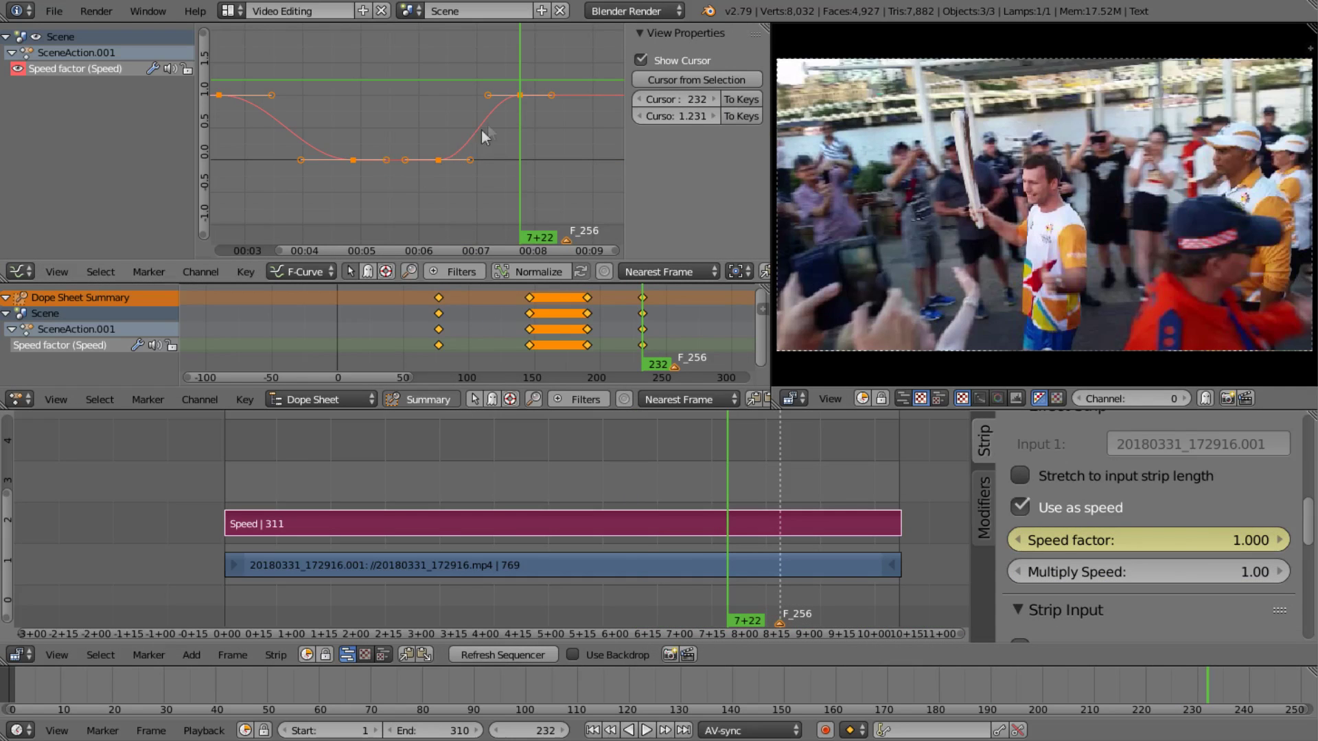
{"action": "key", "text": "alt+a"}
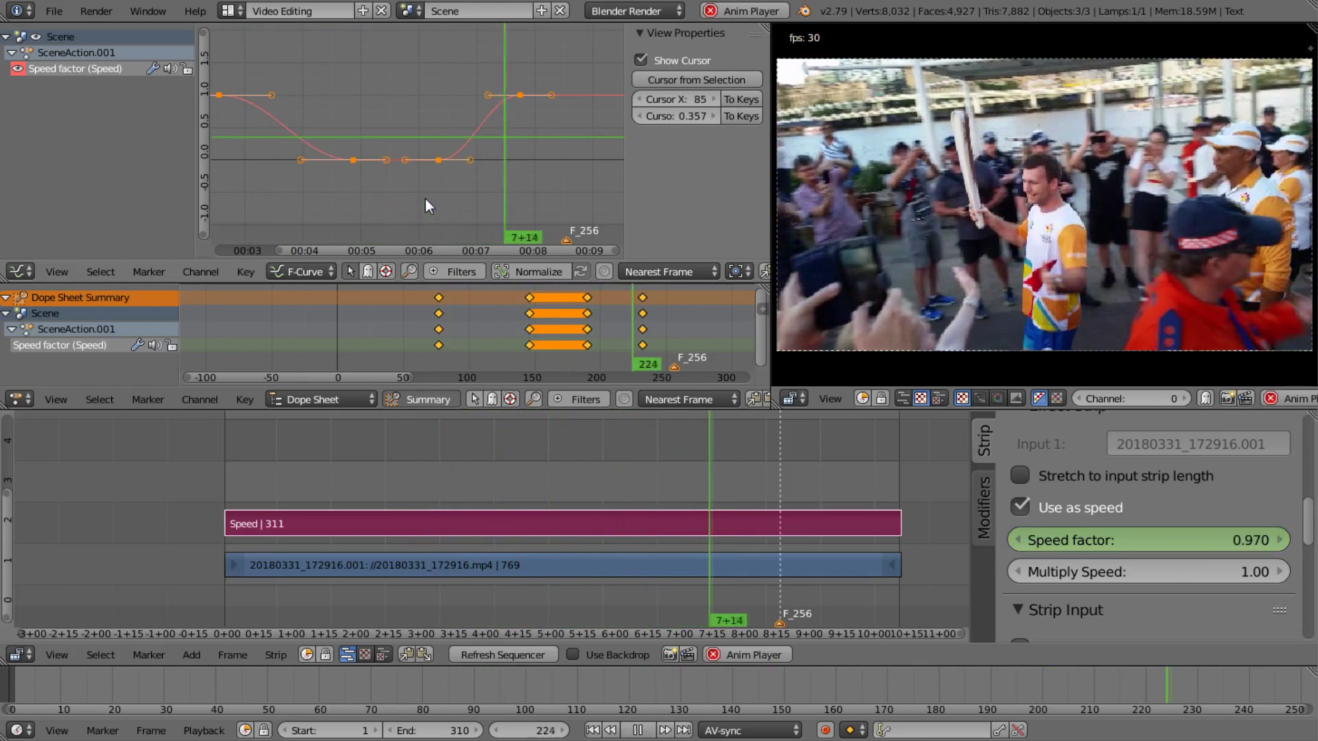
Step: Refresh the sequencer preview, replay the pause ramp from near the start, and zoom the graph out
{"action": "key", "text": "alt+a"}
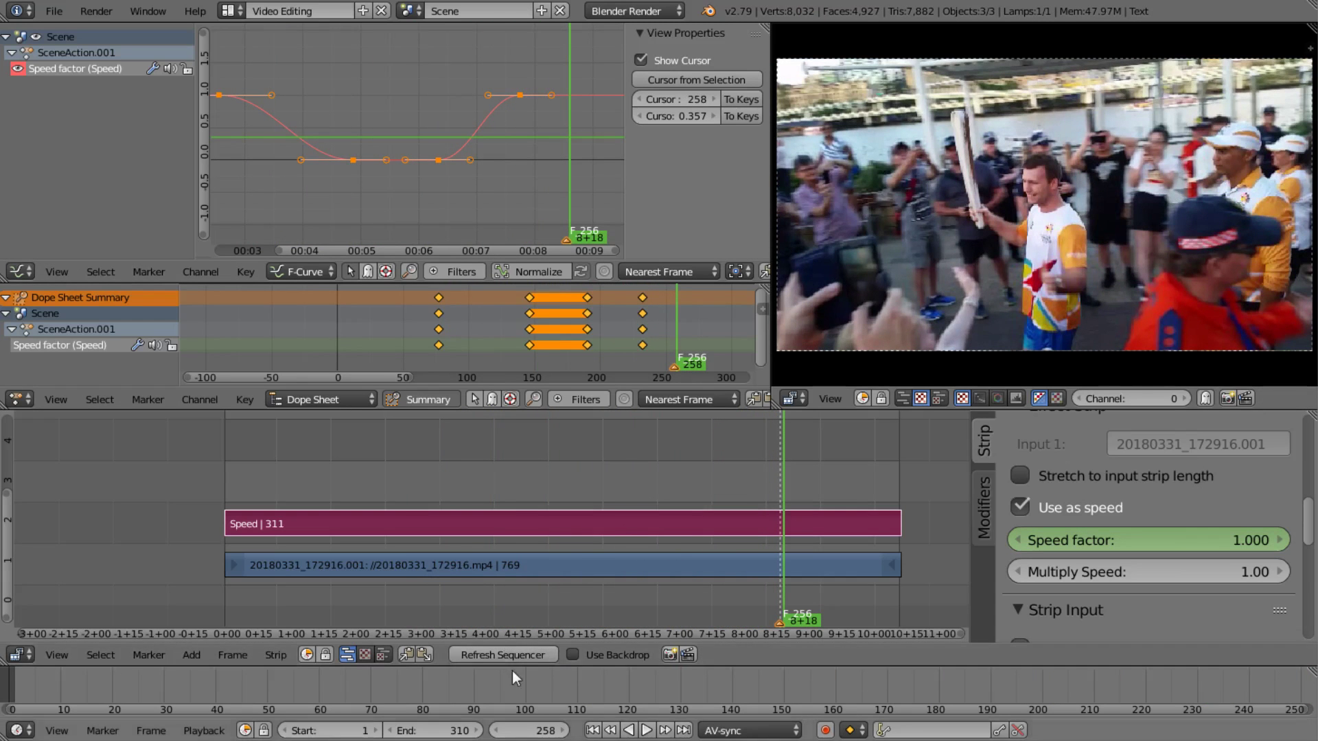
{"action": "left_click", "coordinate": [512, 657]}
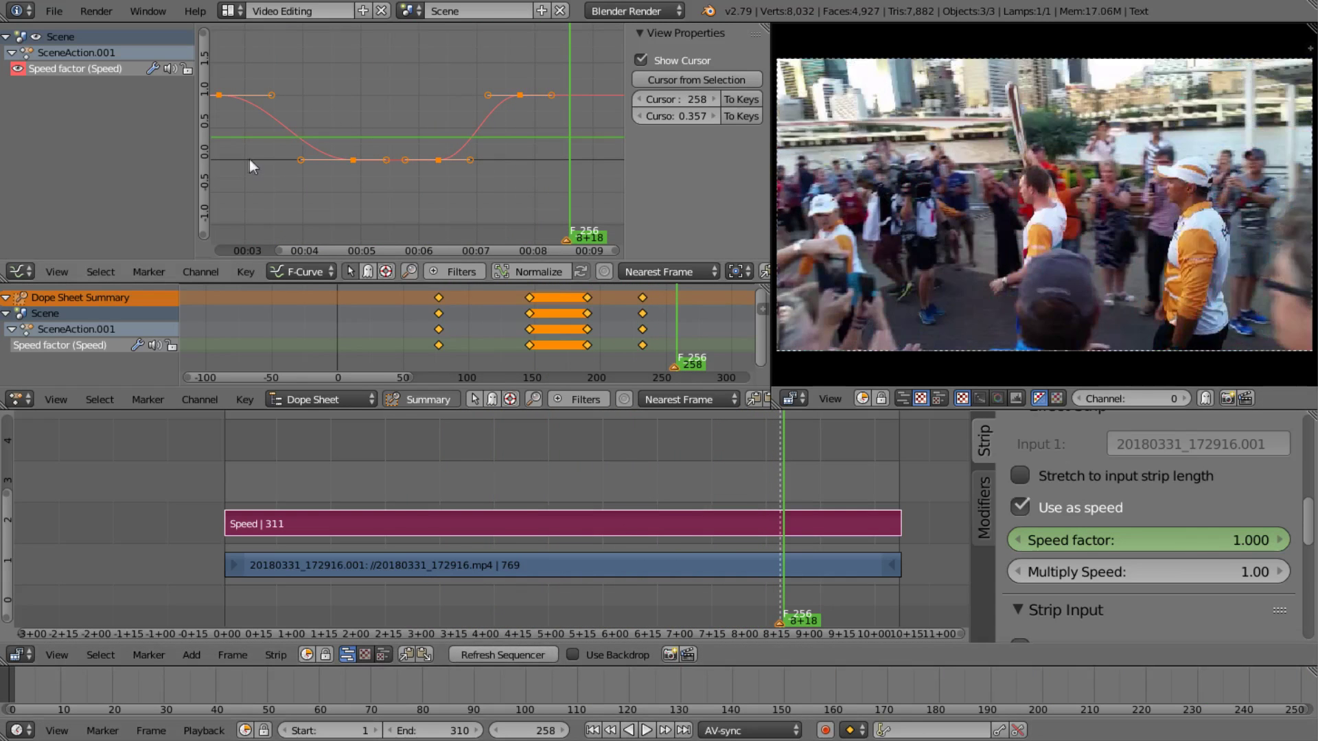
{"action": "key", "text": "shift+Left"}
{"action": "key", "text": "alt+a"}
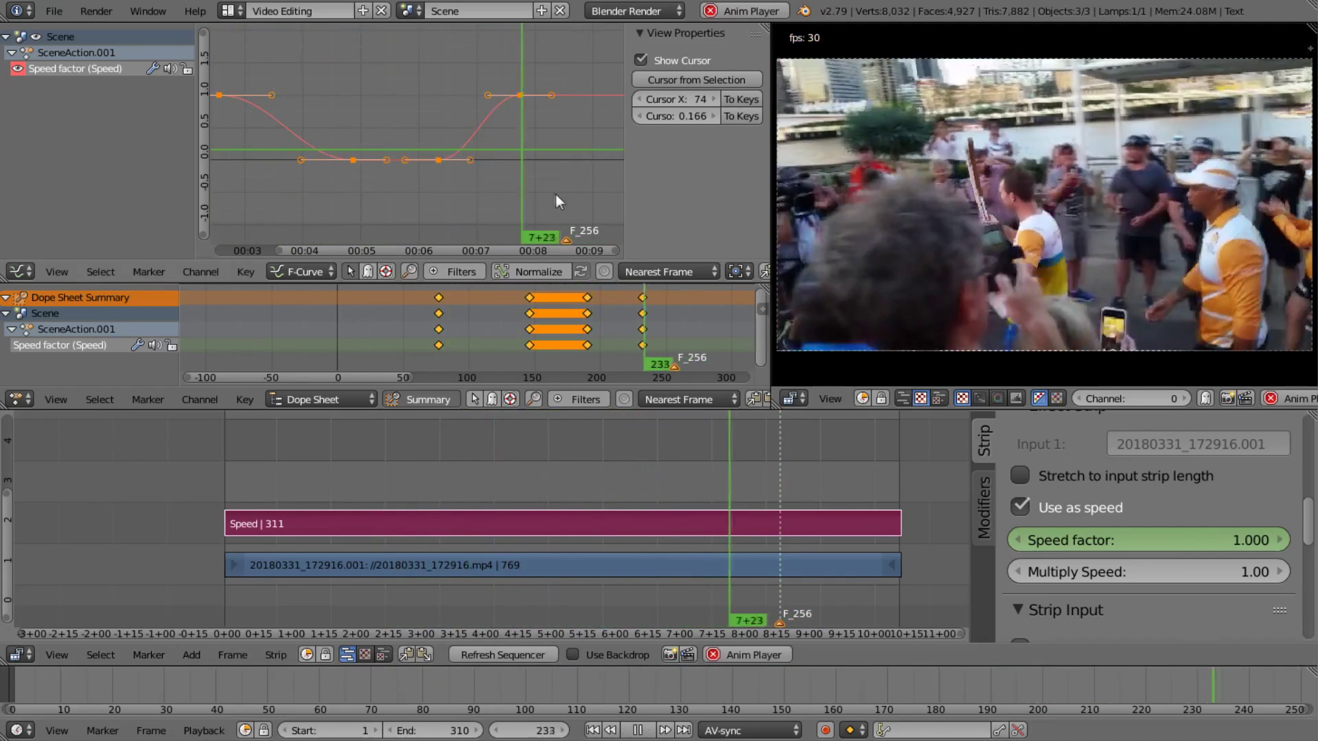
{"action": "key", "text": "alt+a"}
{"action": "middle_click_drag", "start_coordinate": [541, 151], "coordinate": [432, 129], "text": "ctrl"}
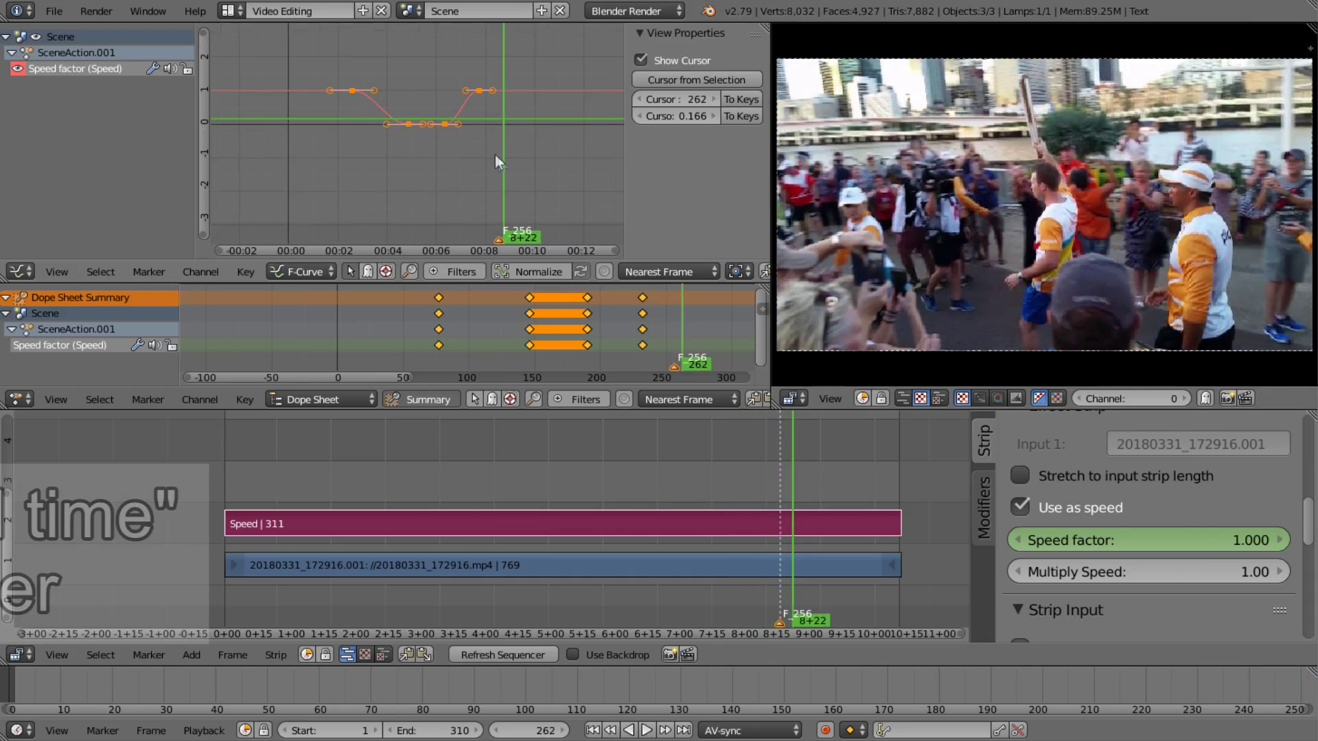
Step: Widen the graph's time range and play on, stopping at frame 297
{"action": "middle_click_drag", "start_coordinate": [498, 156], "coordinate": [438, 185], "text": "ctrl"}
{"action": "left_click", "coordinate": [469, 151]}
{"action": "left_click_drag", "start_coordinate": [468, 152], "coordinate": [533, 151]}
{"action": "key", "text": "alt+a"}
{"action": "left_click", "coordinate": [866, 467]}
{"action": "key", "text": "alt+a"}
Step: Duplicate the movie strip and place the .002 copy right after the original
{"action": "right_click", "coordinate": [797, 516]}
{"action": "scroll", "coordinate": [797, 516], "scroll_direction": "down", "scroll_amount": 2}
{"action": "right_click", "coordinate": [542, 565]}
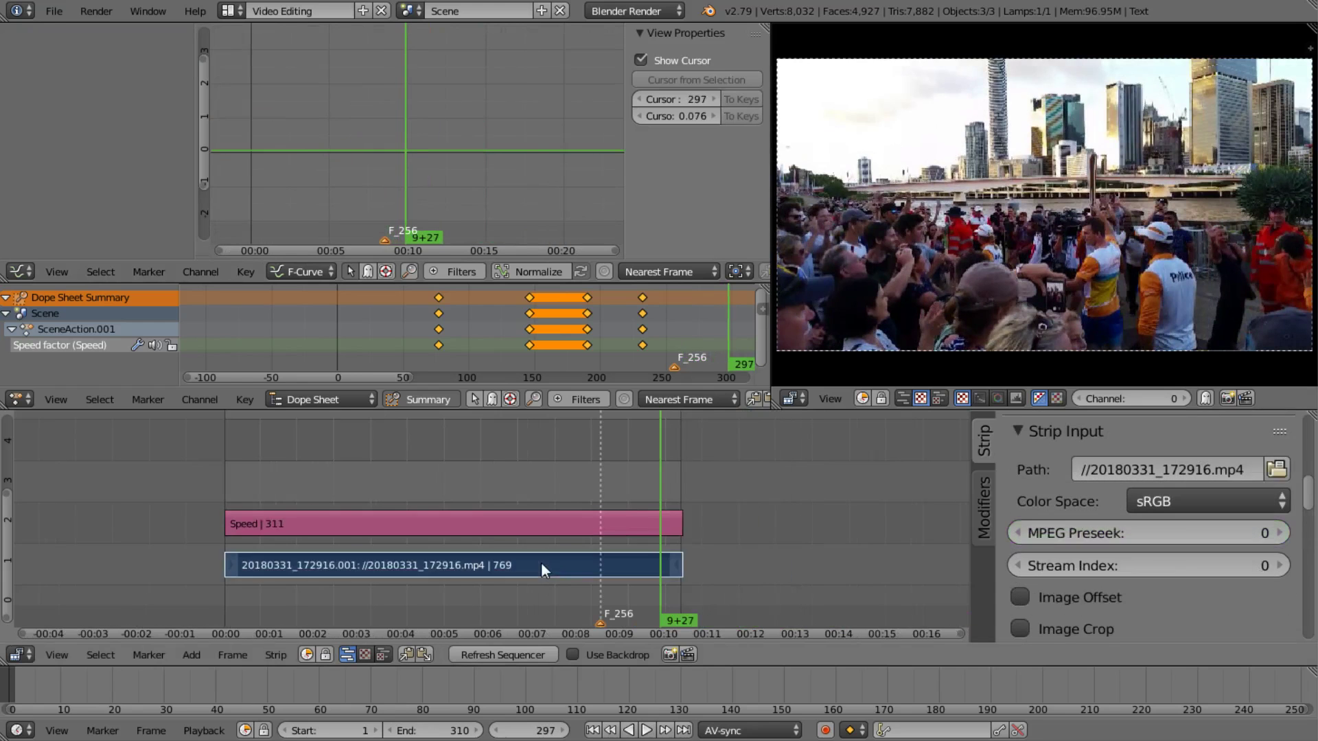
{"action": "key", "text": "shift+d"}
{"action": "left_click", "coordinate": [822, 583]}
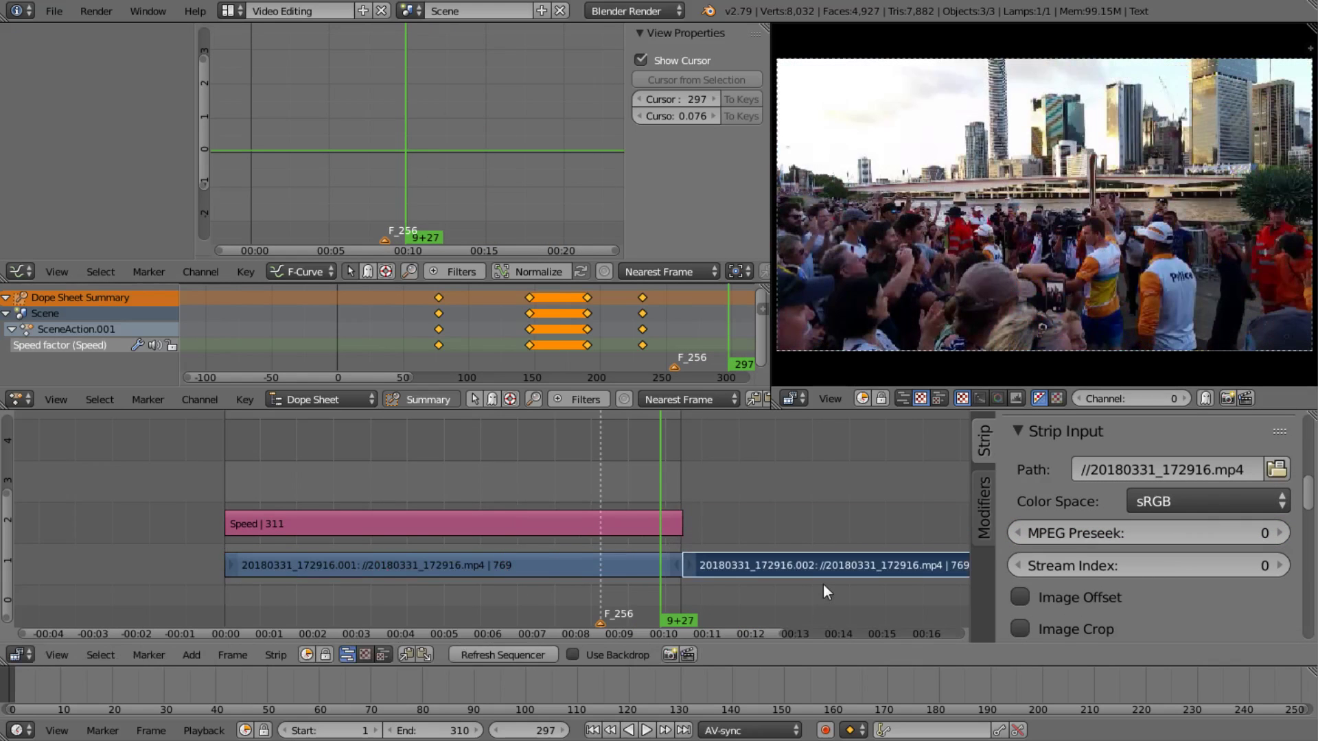
Step: Play and scrub between frames 276 and 355 to check the duplicate's footage
{"action": "middle_click_drag", "start_coordinate": [751, 560], "coordinate": [662, 523]}
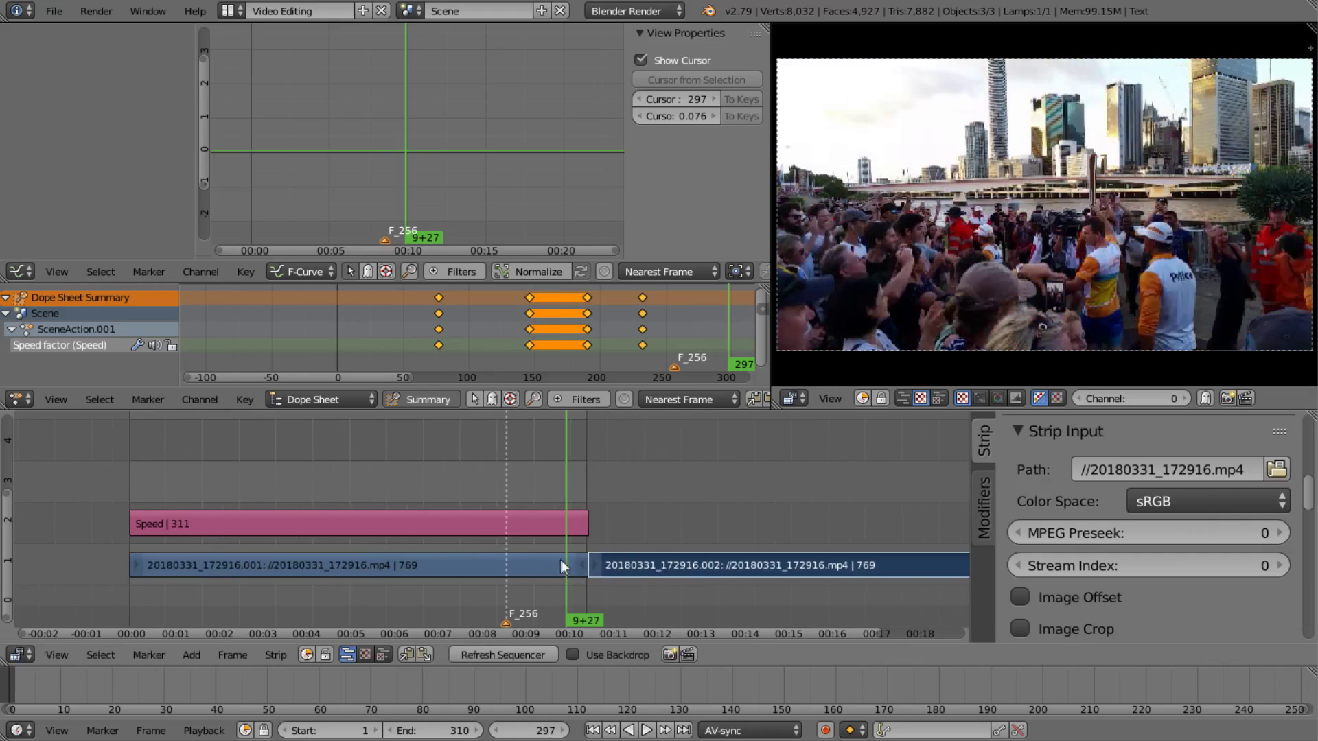
{"action": "key", "text": "alt+a"}
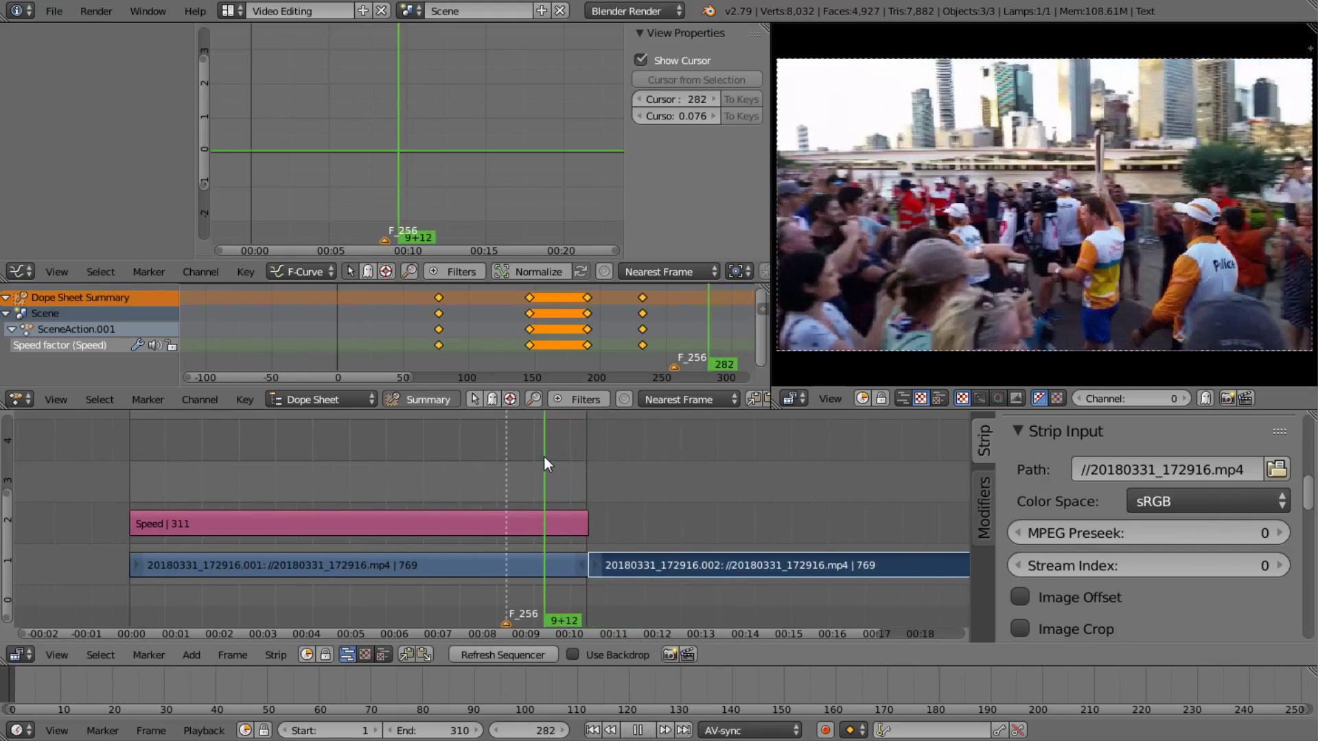
{"action": "left_click_drag", "start_coordinate": [587, 467], "coordinate": [537, 456]}
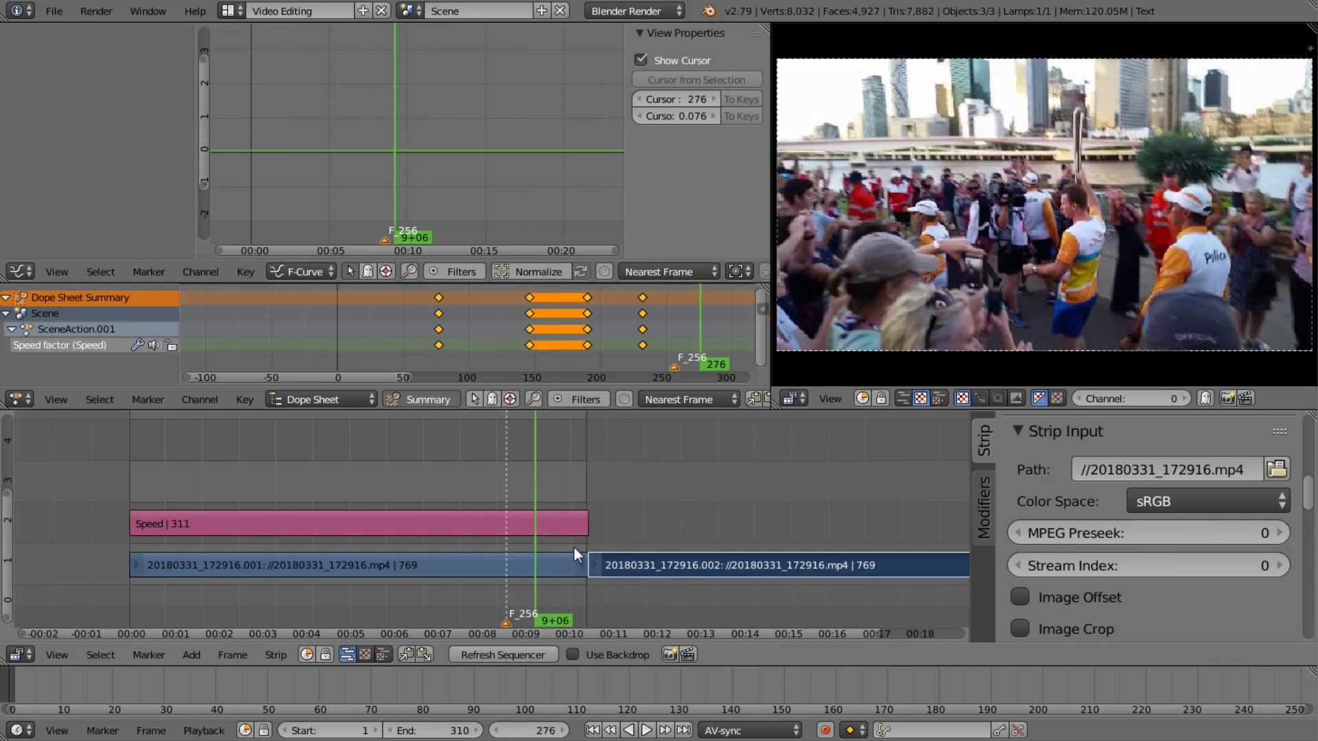
{"action": "left_click_drag", "start_coordinate": [554, 446], "coordinate": [651, 463]}
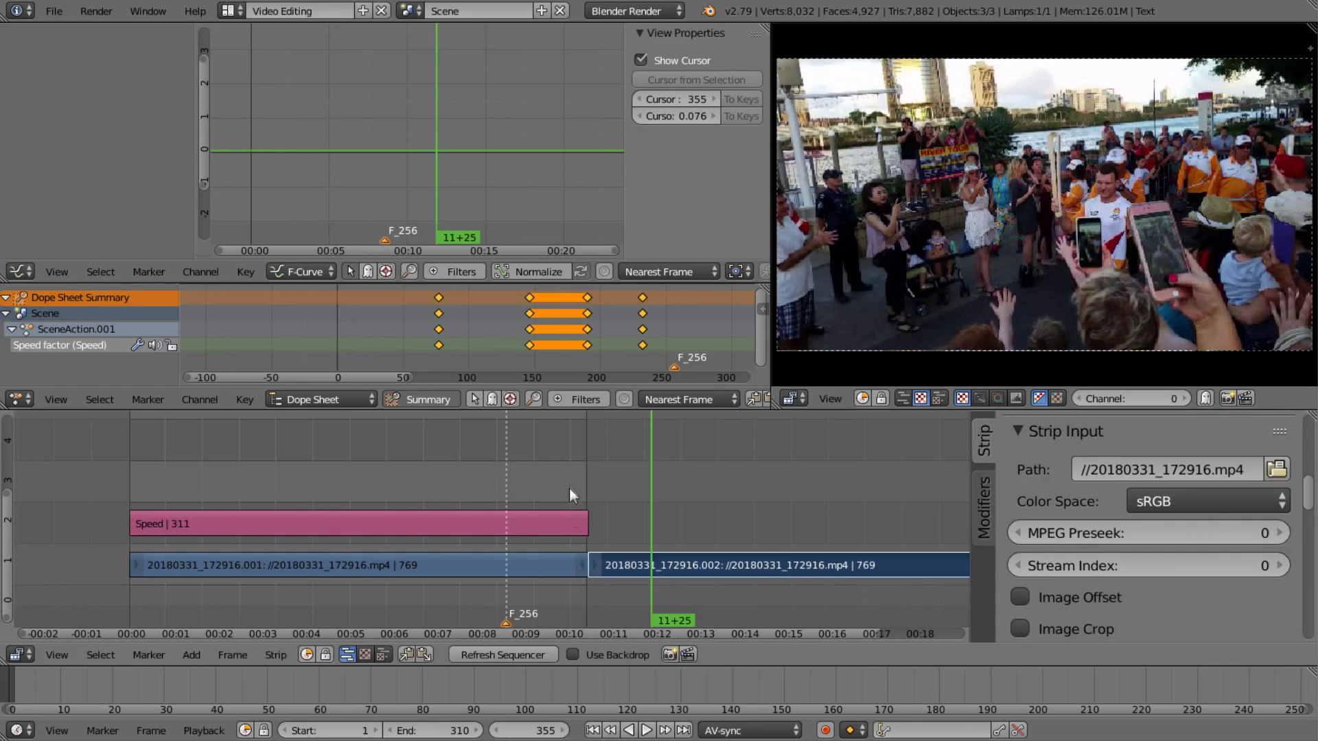
Step: Erase the .002 duplicate and extend the movie strip's end to frame 424
{"action": "key", "text": "x"}
{"action": "left_click", "coordinate": [695, 561]}
{"action": "right_click", "coordinate": [585, 567]}
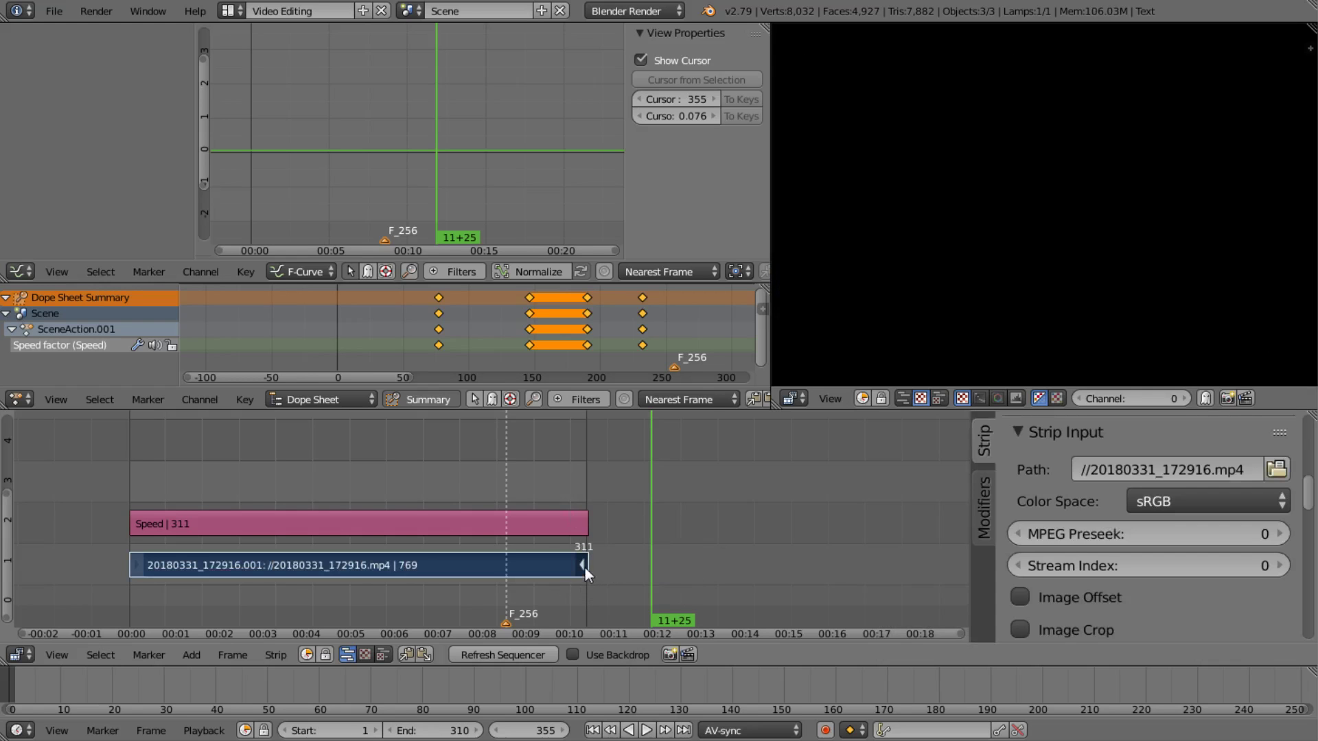
{"action": "key", "text": "g"}
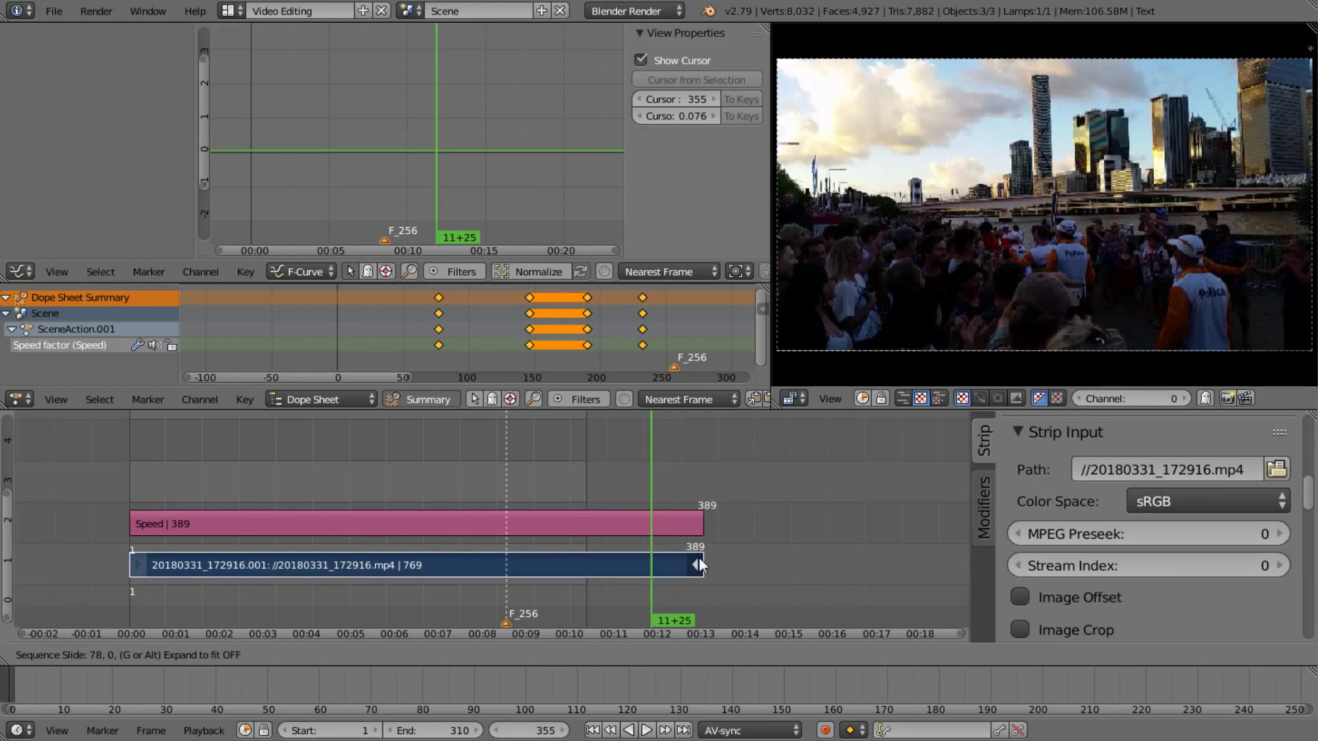
{"action": "left_click", "coordinate": [752, 559]}
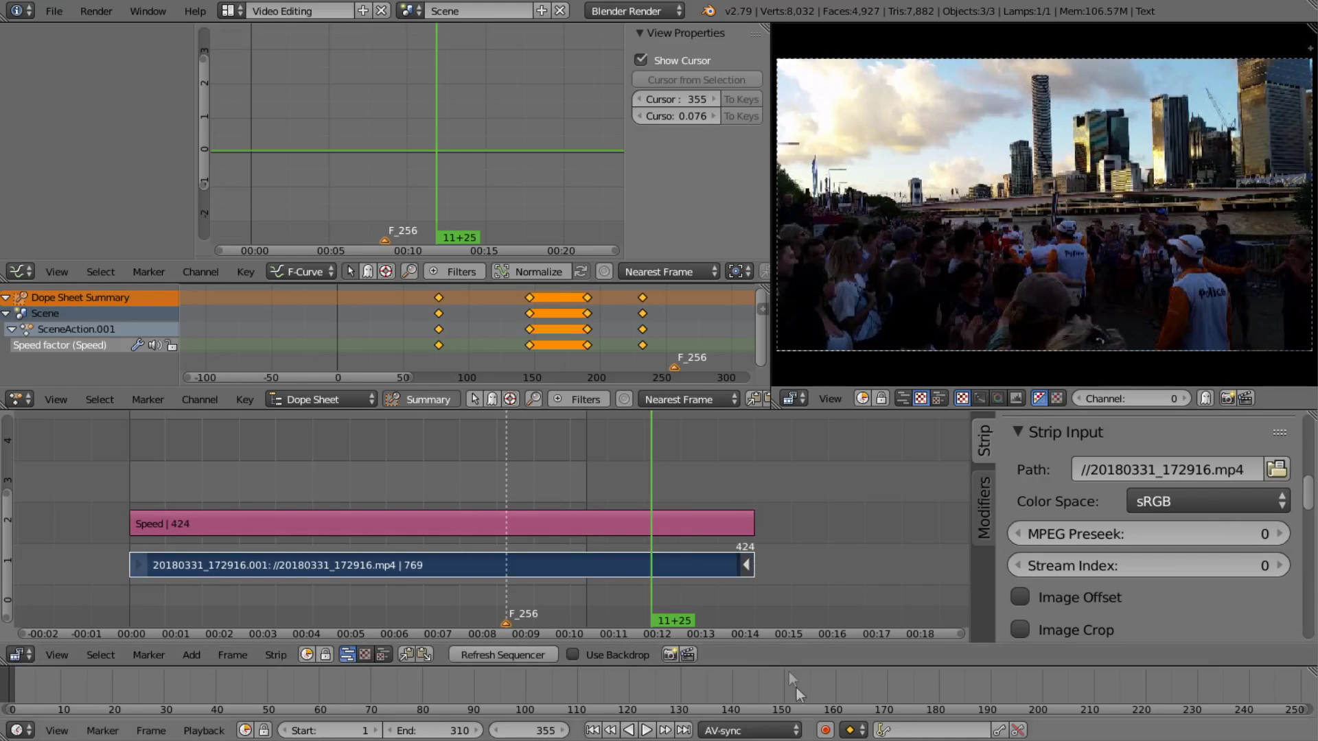
Step: Extend the scene end to frame 443 and confirm the longer strip and scene end
{"action": "left_click", "coordinate": [782, 563]}
{"action": "key", "text": "e"}
{"action": "key", "text": "alt+a"}
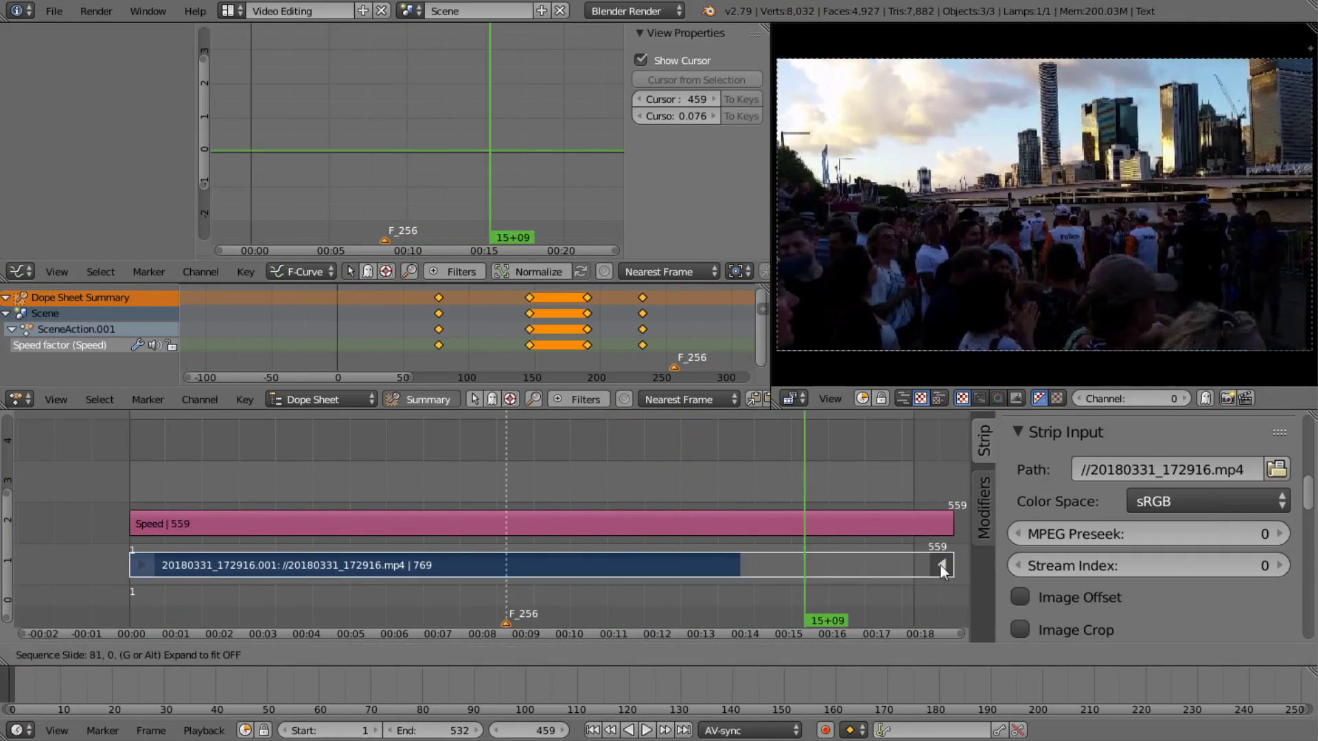
{"action": "left_click", "coordinate": [941, 562]}
Step: Play the extended clip, scrub to frame 515, jump to frame 416, and fit the graph view
{"action": "key", "text": "alt+a"}
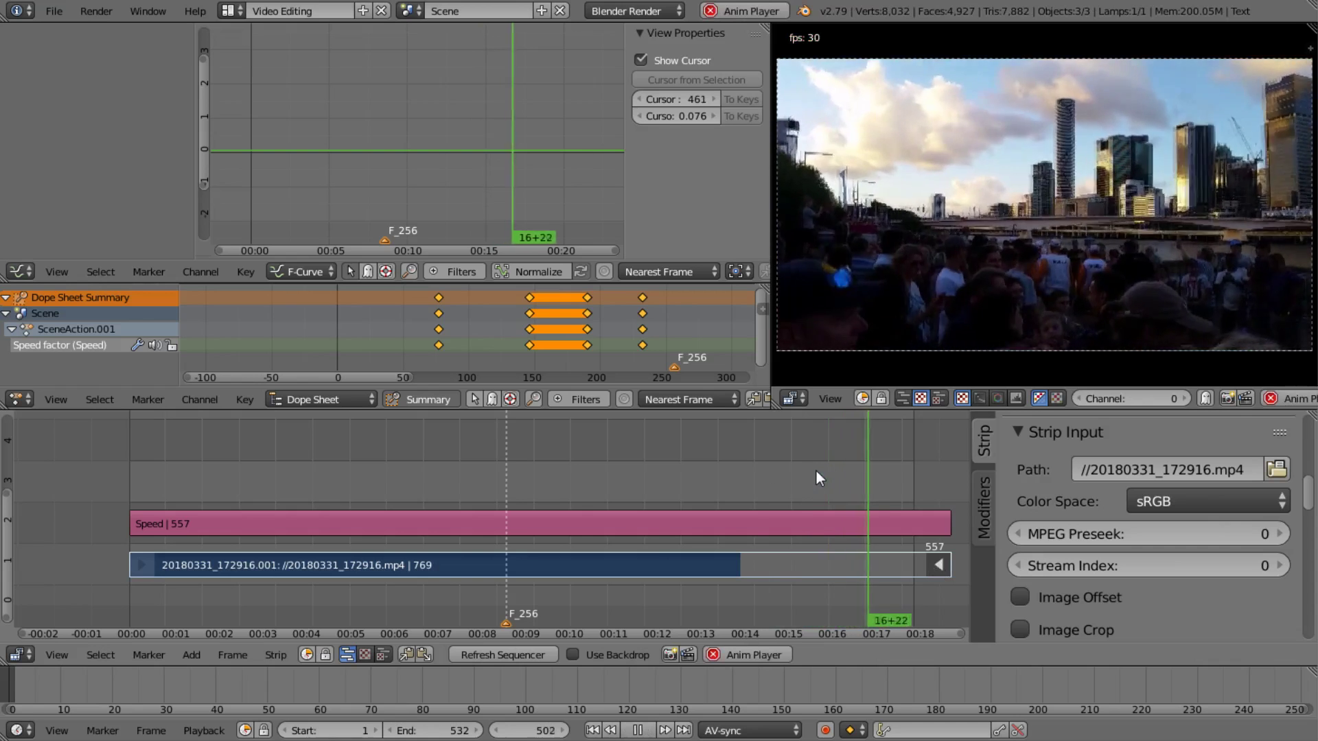
{"action": "key", "text": "alt+a"}
{"action": "left_click_drag", "start_coordinate": [900, 483], "coordinate": [888, 478]}
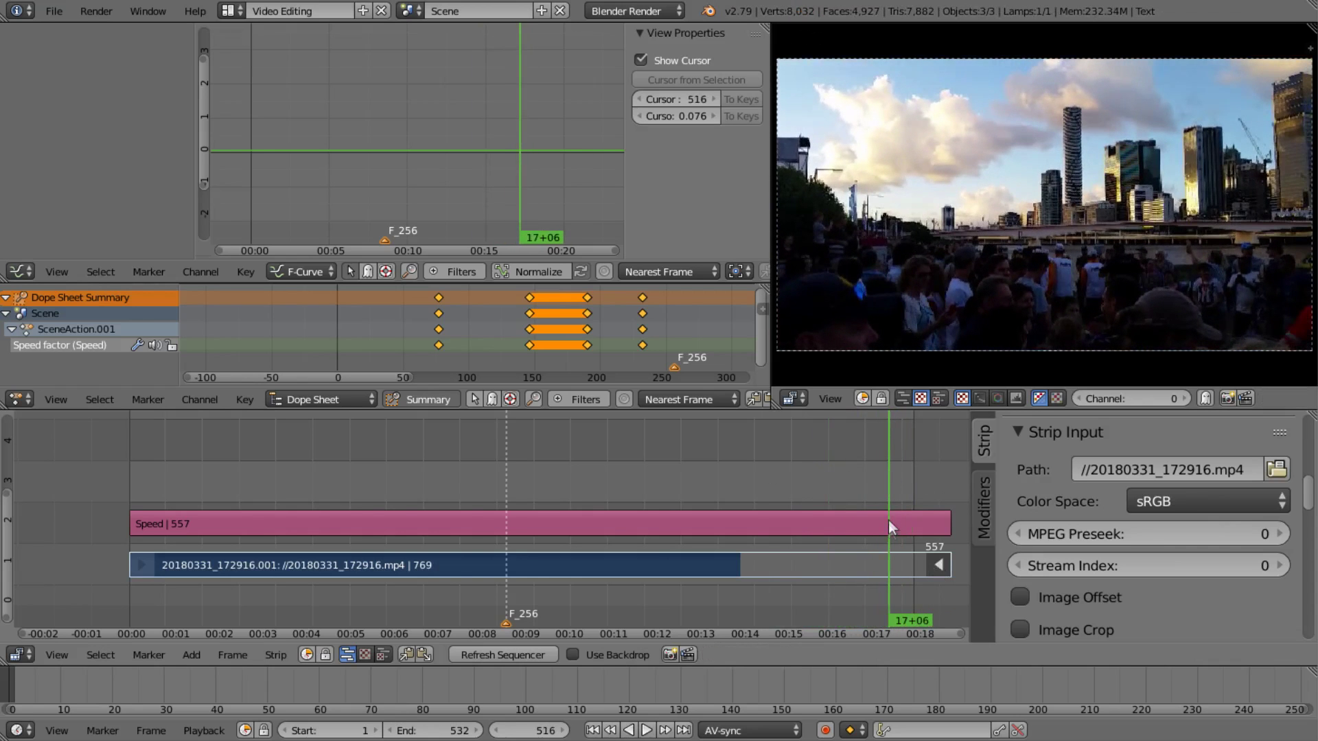
{"action": "key", "text": "Left"}
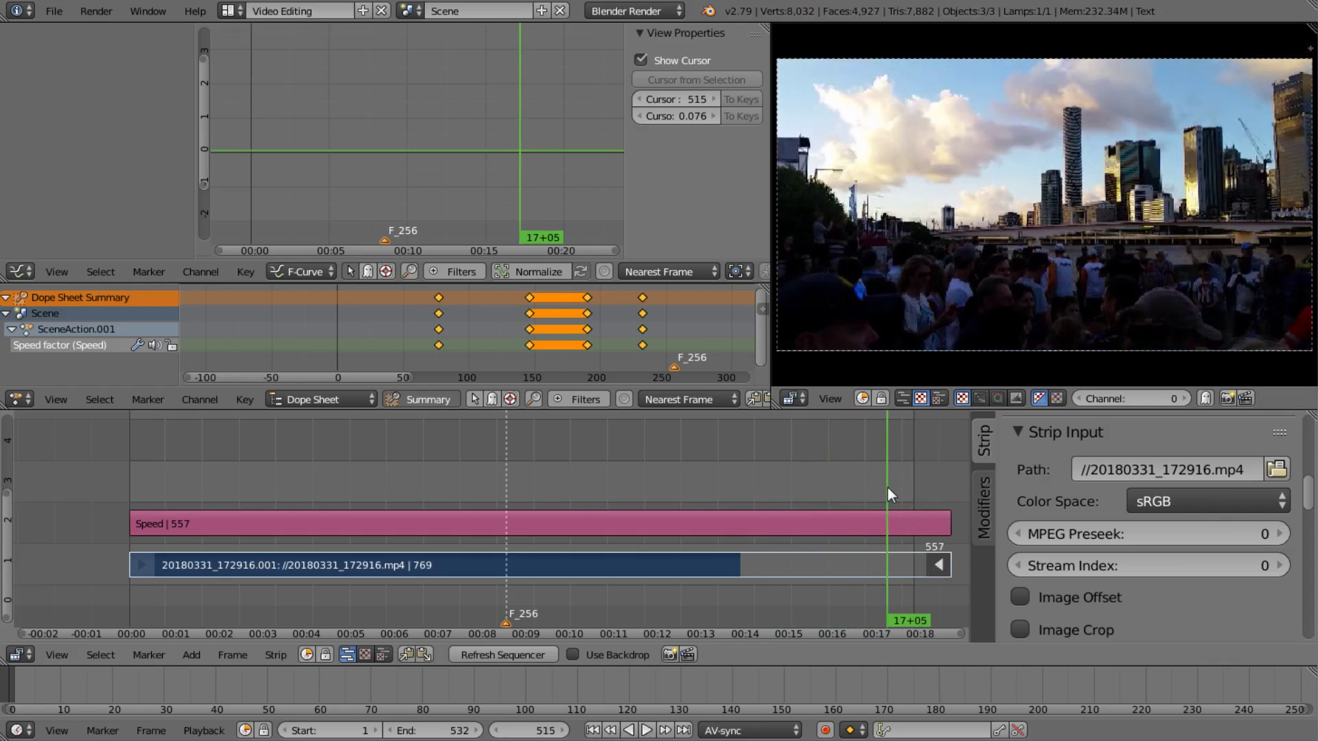
{"action": "left_click", "coordinate": [740, 500]}
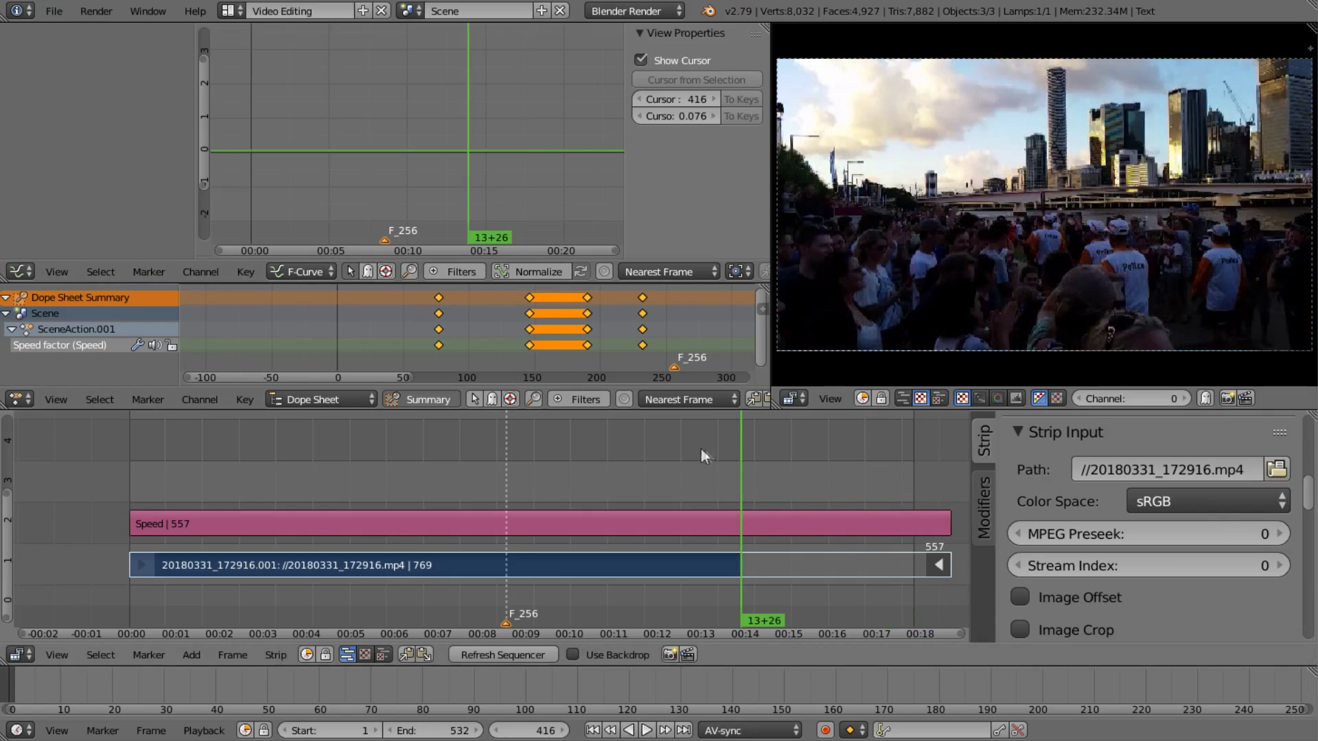
{"action": "key", "text": "Home"}
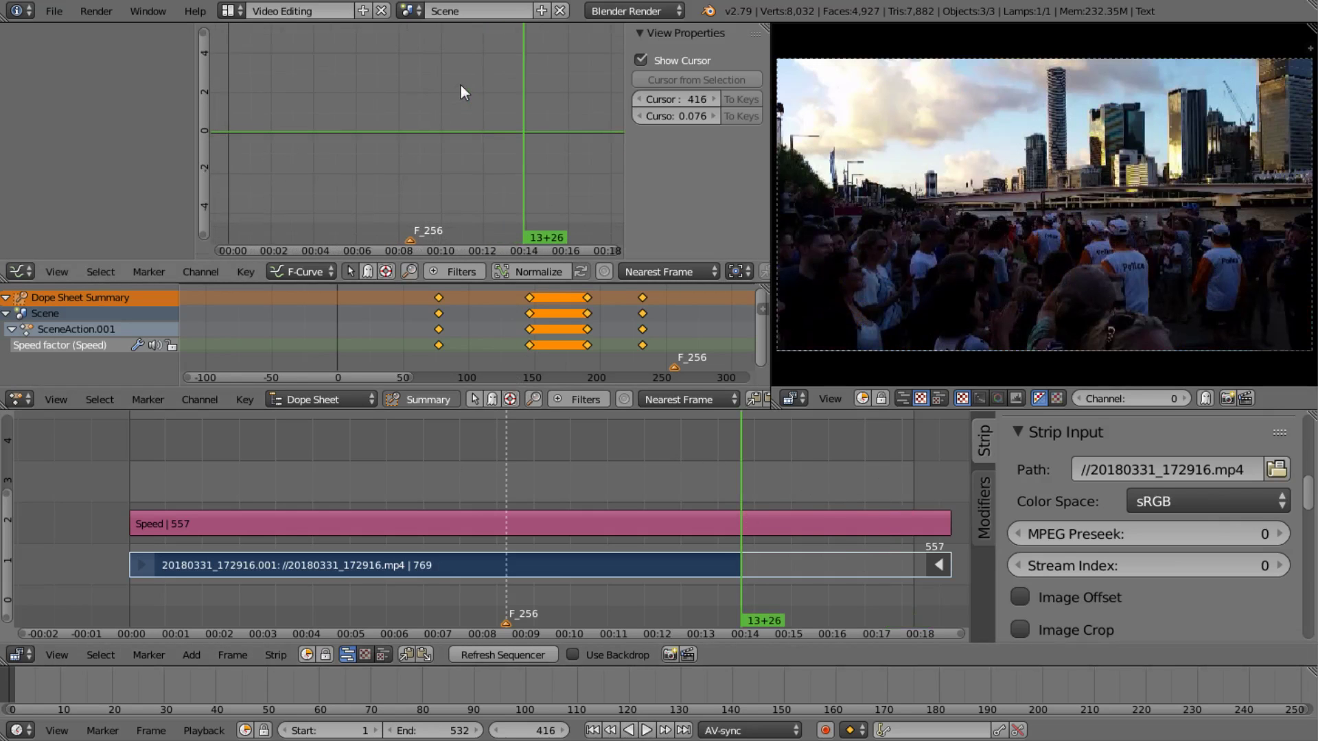
Step: Select the Speed strip, play from frame 416 to 517, and shorten both strips to end at 255
{"action": "right_click", "coordinate": [781, 514]}
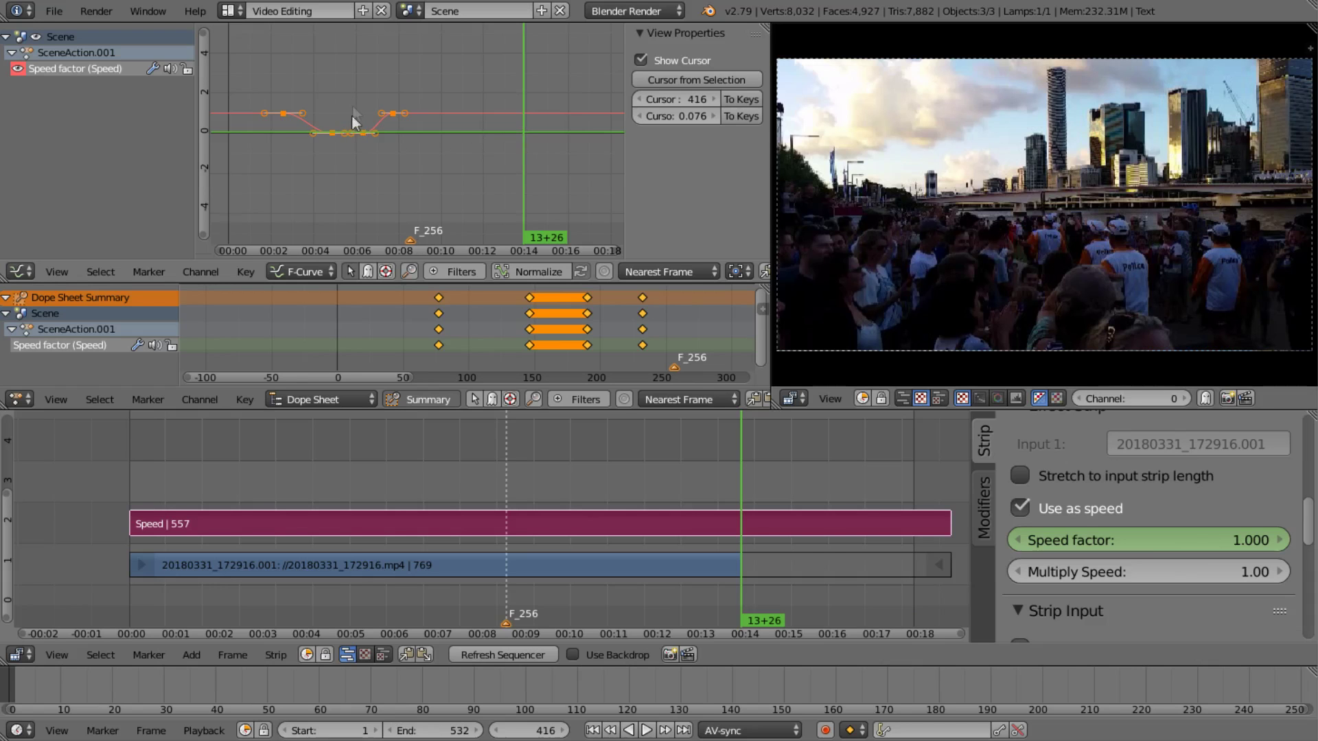
{"action": "key", "text": "alt+a"}
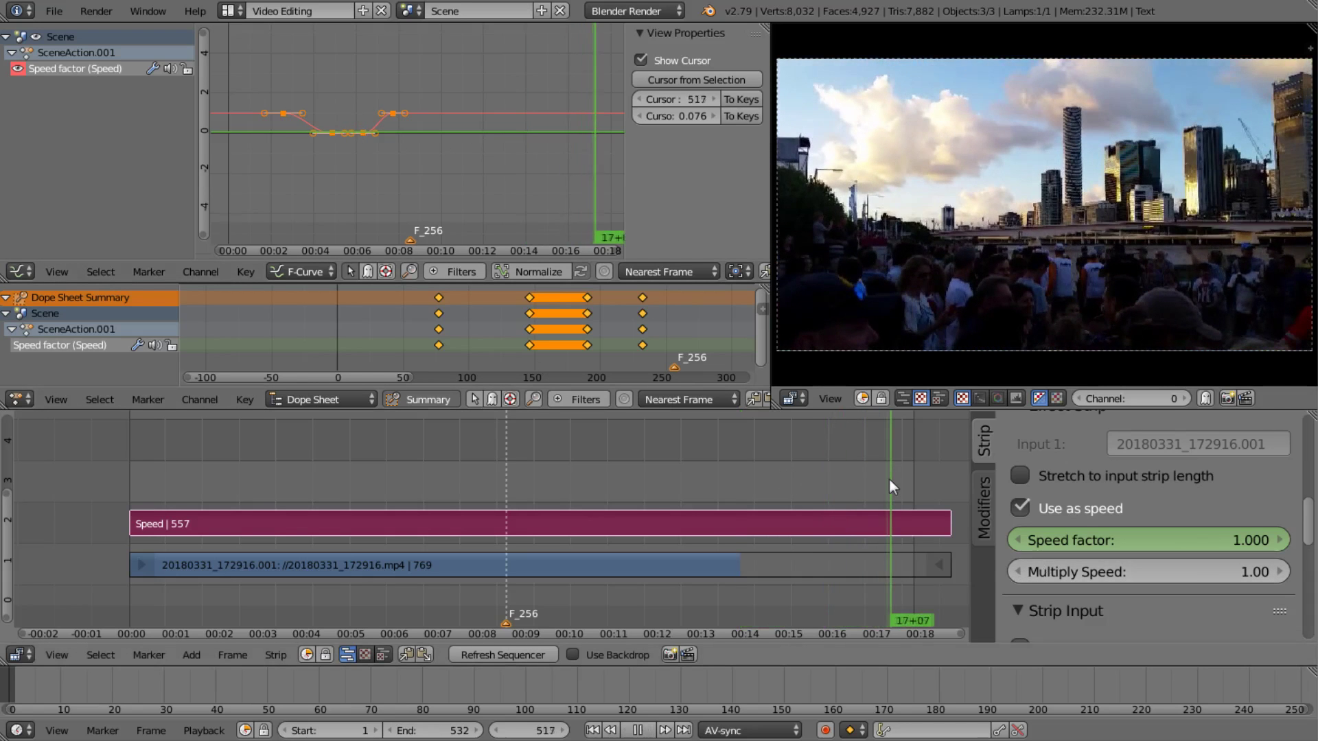
{"action": "key", "text": "alt+a"}
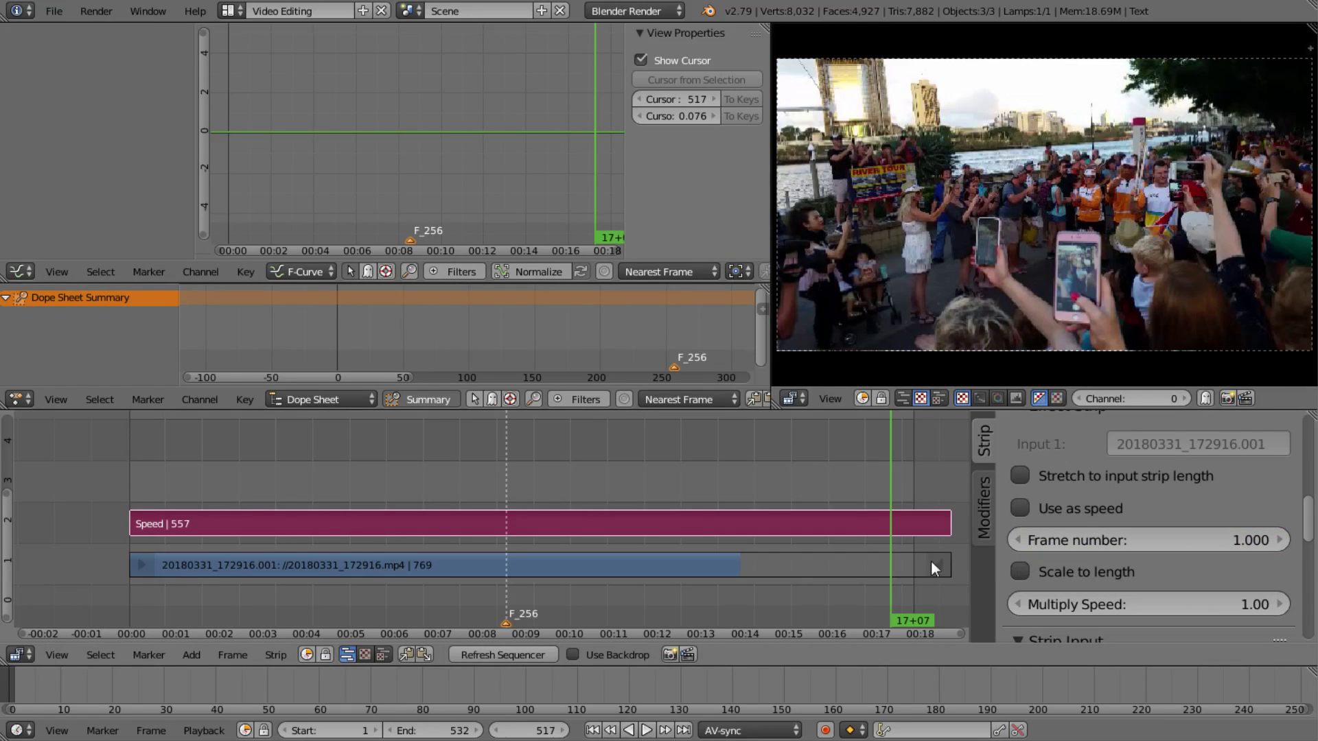
{"action": "right_click_drag", "start_coordinate": [931, 563], "coordinate": [486, 572]}
Step: Select the Speed strip and keyframe its Frame number at 0 near the clip start
{"action": "scroll", "coordinate": [225, 481], "scroll_direction": "up", "scroll_amount": 4, "text": "ctrl"}
{"action": "key", "text": "alt+a"}
{"action": "key", "text": "Escape"}
{"action": "right_click", "coordinate": [231, 523]}
{"action": "left_click", "coordinate": [1181, 541]}
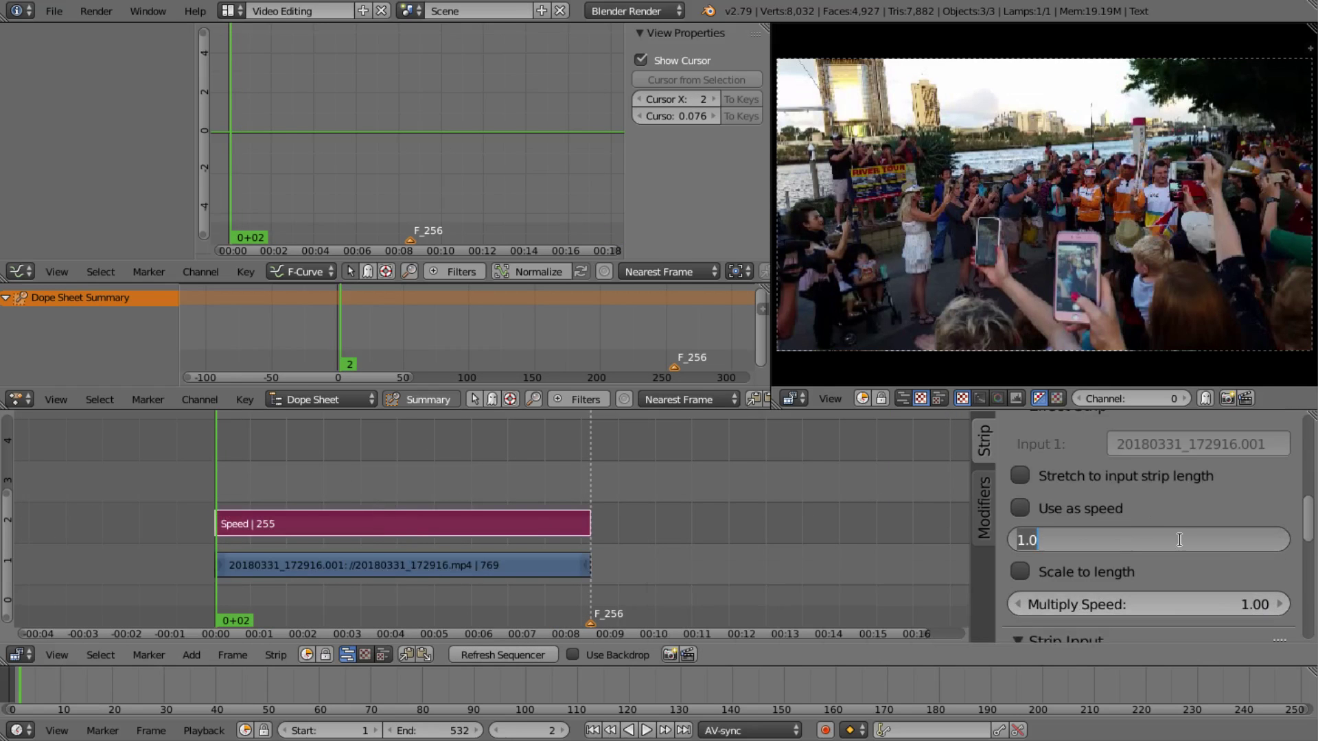
{"action": "type", "text": "0"}
{"action": "key", "text": "Return"}
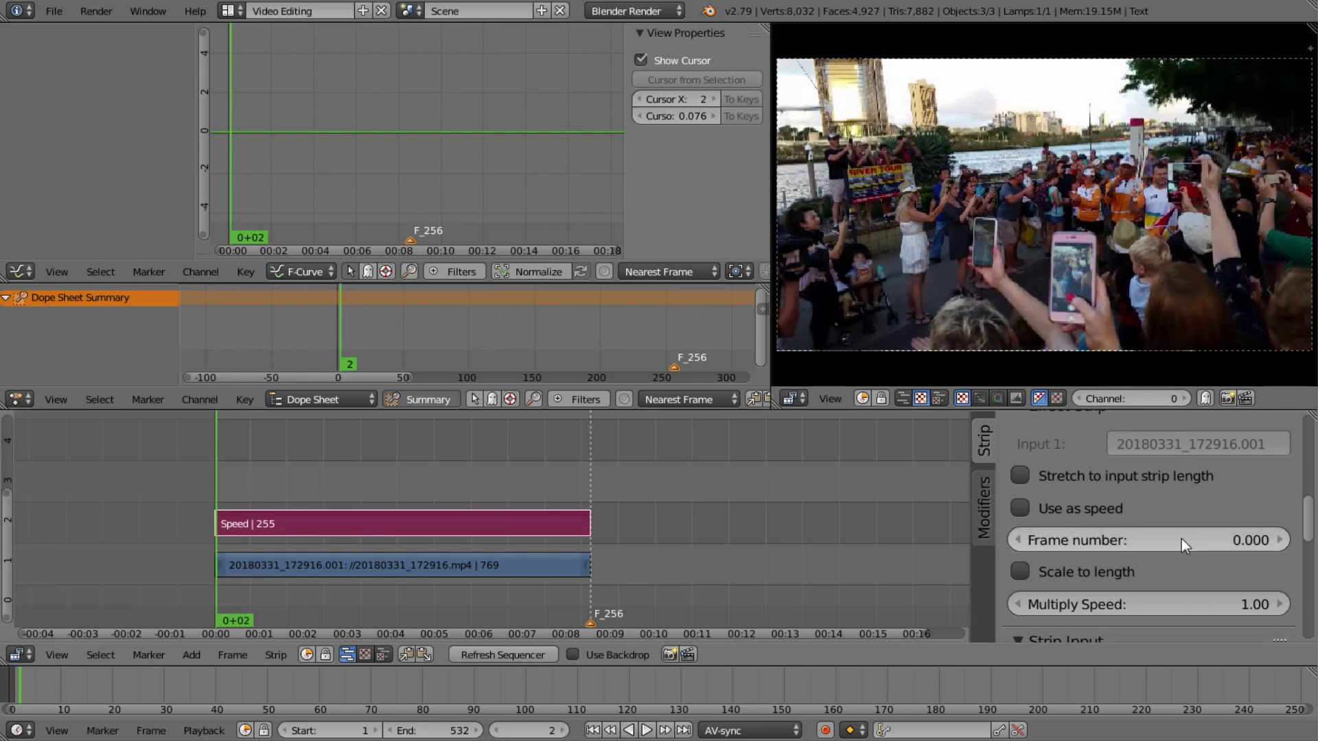
{"action": "key", "text": "i"}
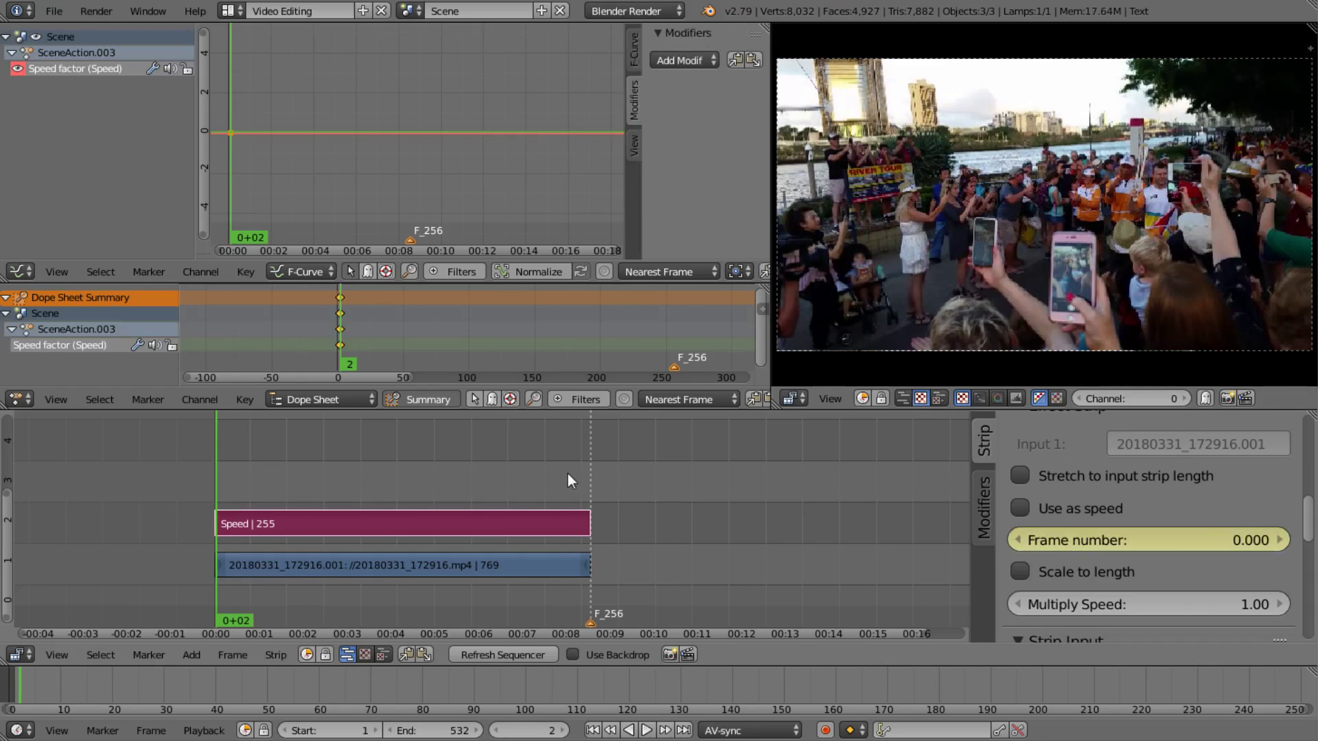
Step: At the strip's end, set Frame number to 255, keyframe it, and fit the curve in view
{"action": "left_click_drag", "start_coordinate": [567, 474], "coordinate": [589, 484]}
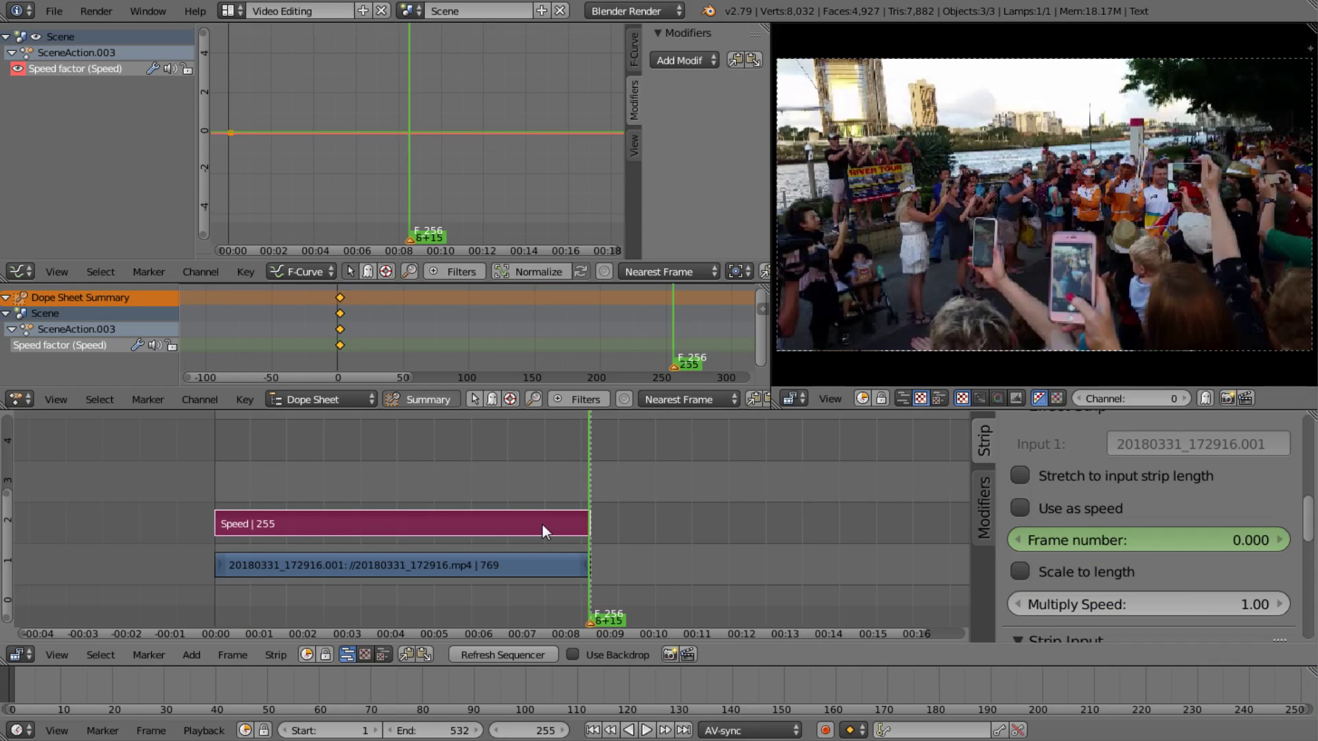
{"action": "scroll", "coordinate": [1232, 535], "scroll_direction": "up", "scroll_amount": 8}
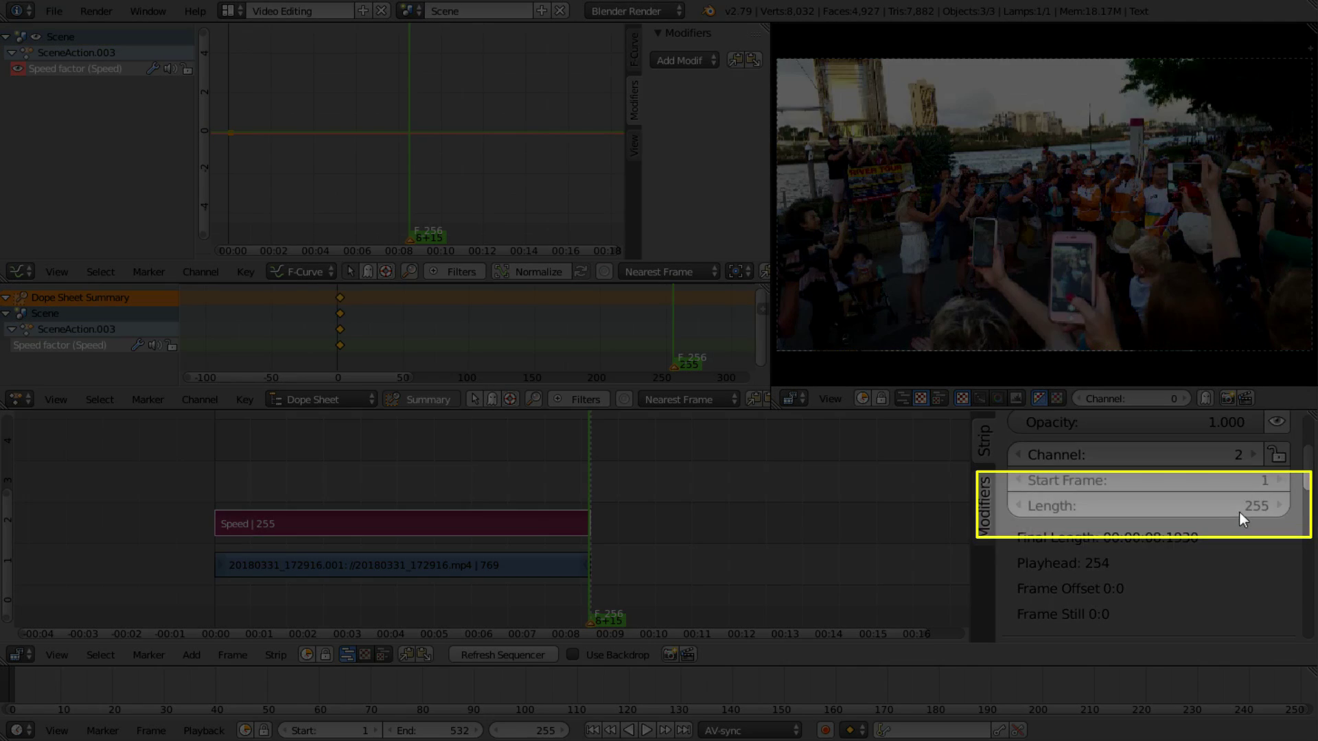
{"action": "scroll", "coordinate": [1241, 515], "scroll_direction": "down", "scroll_amount": 6}
{"action": "left_click", "coordinate": [1222, 530]}
{"action": "type", "text": "255"}
{"action": "key", "text": "Return"}
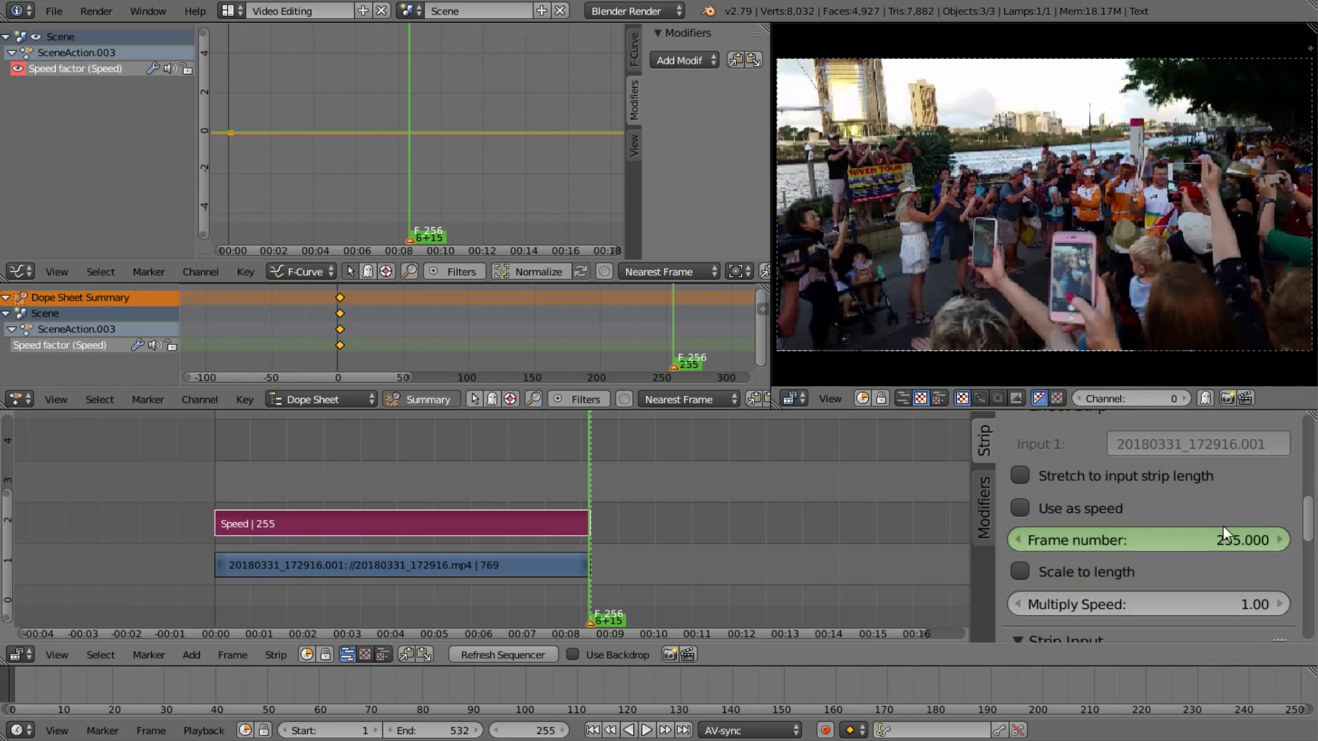
{"action": "key", "text": "i"}
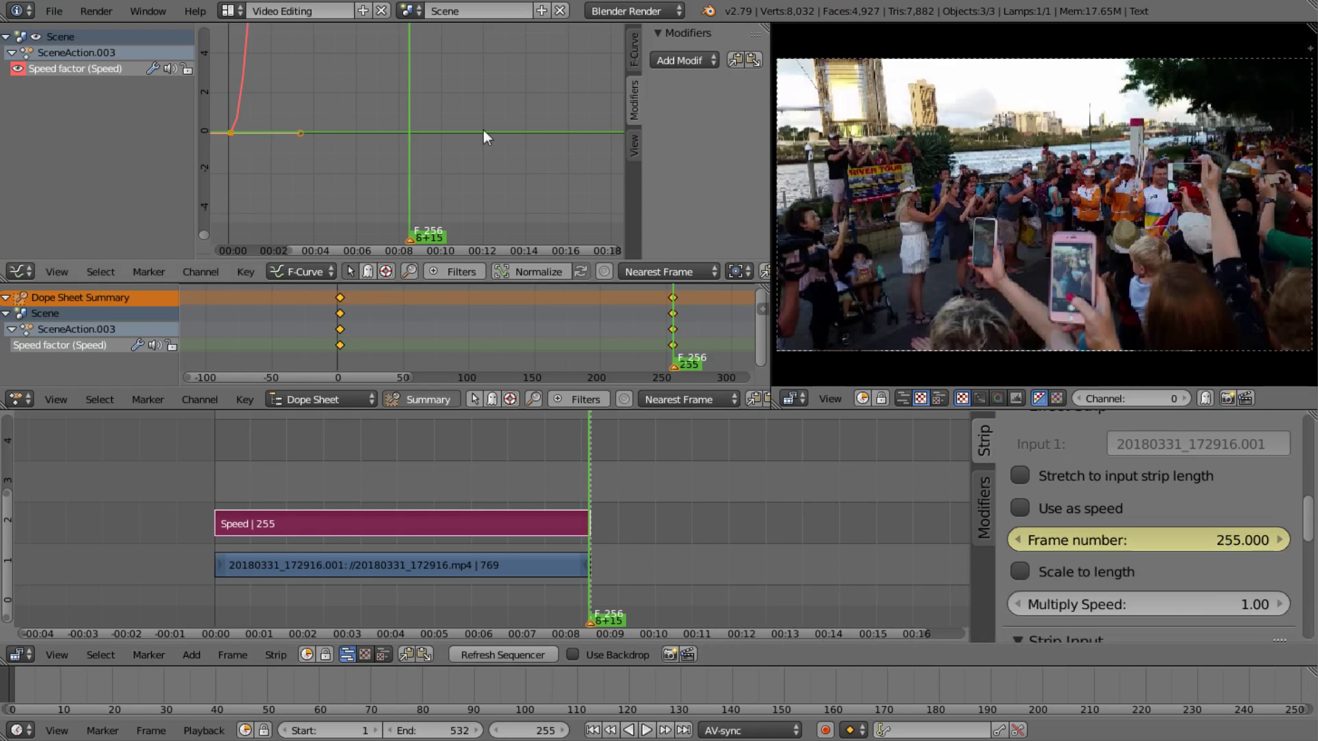
{"action": "key", "text": "Home"}
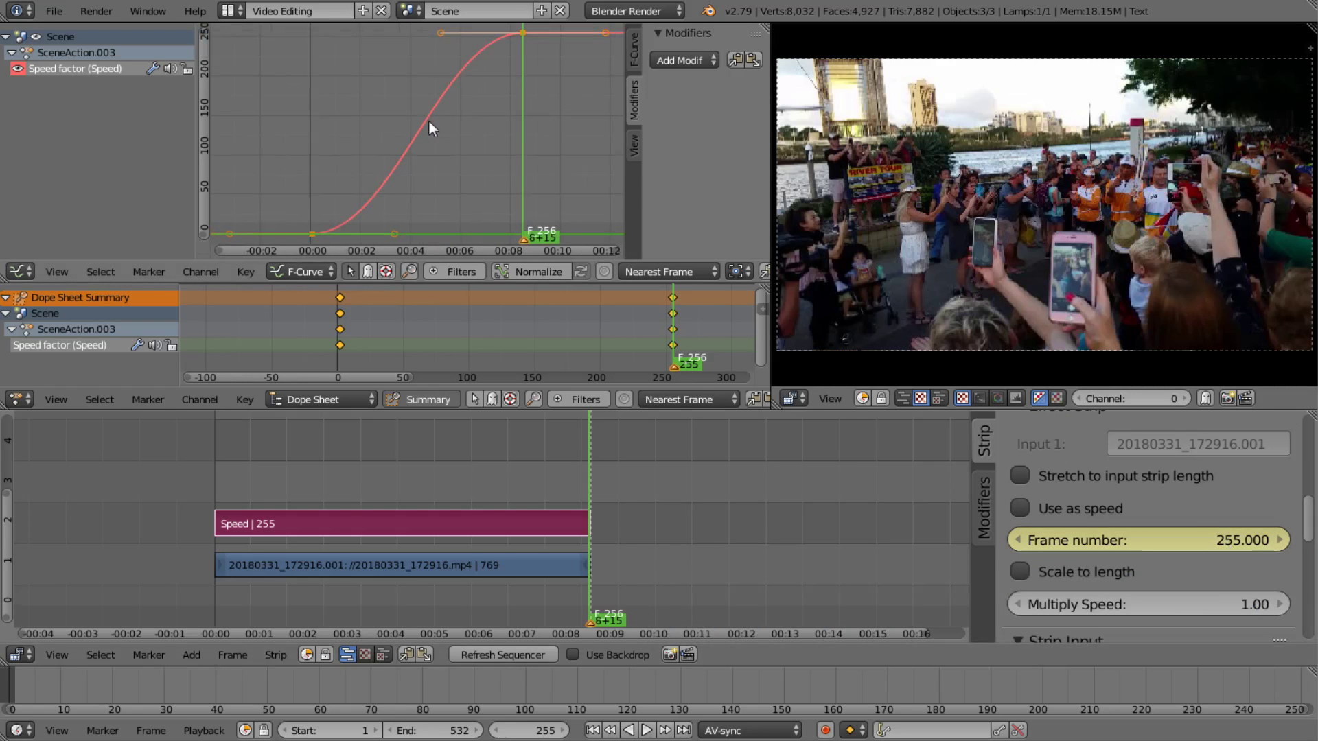
Step: Refresh the preview and play the eased frame-number ramp from the start, then jump to frame 84
{"action": "mouse_move", "coordinate": [320, 165]}
{"action": "left_mouse_down"}
{"action": "mouse_move", "coordinate": [343, 169]}
{"action": "mouse_move", "coordinate": [310, 175]}
{"action": "left_mouse_up"}
{"action": "key", "text": "alt+a"}
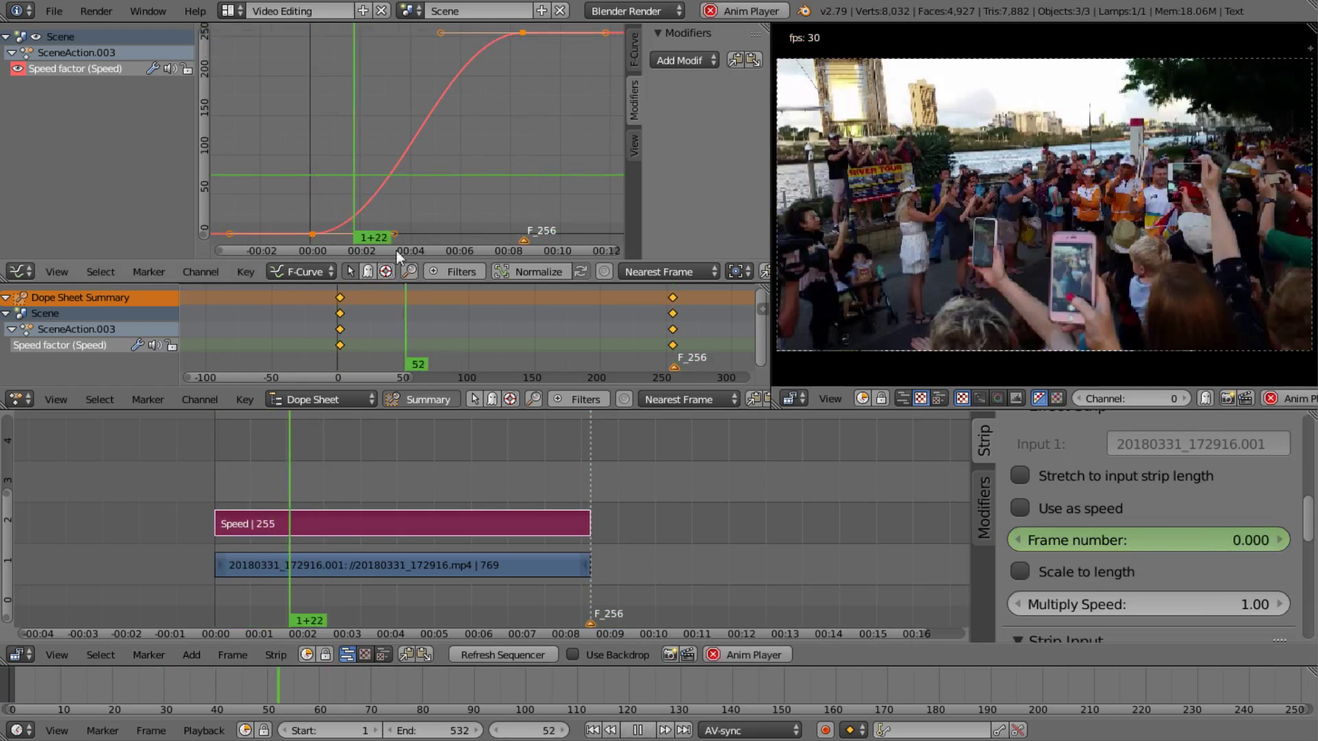
{"action": "key", "text": "alt+a"}
{"action": "left_click", "coordinate": [521, 653]}
{"action": "left_click", "coordinate": [317, 178]}
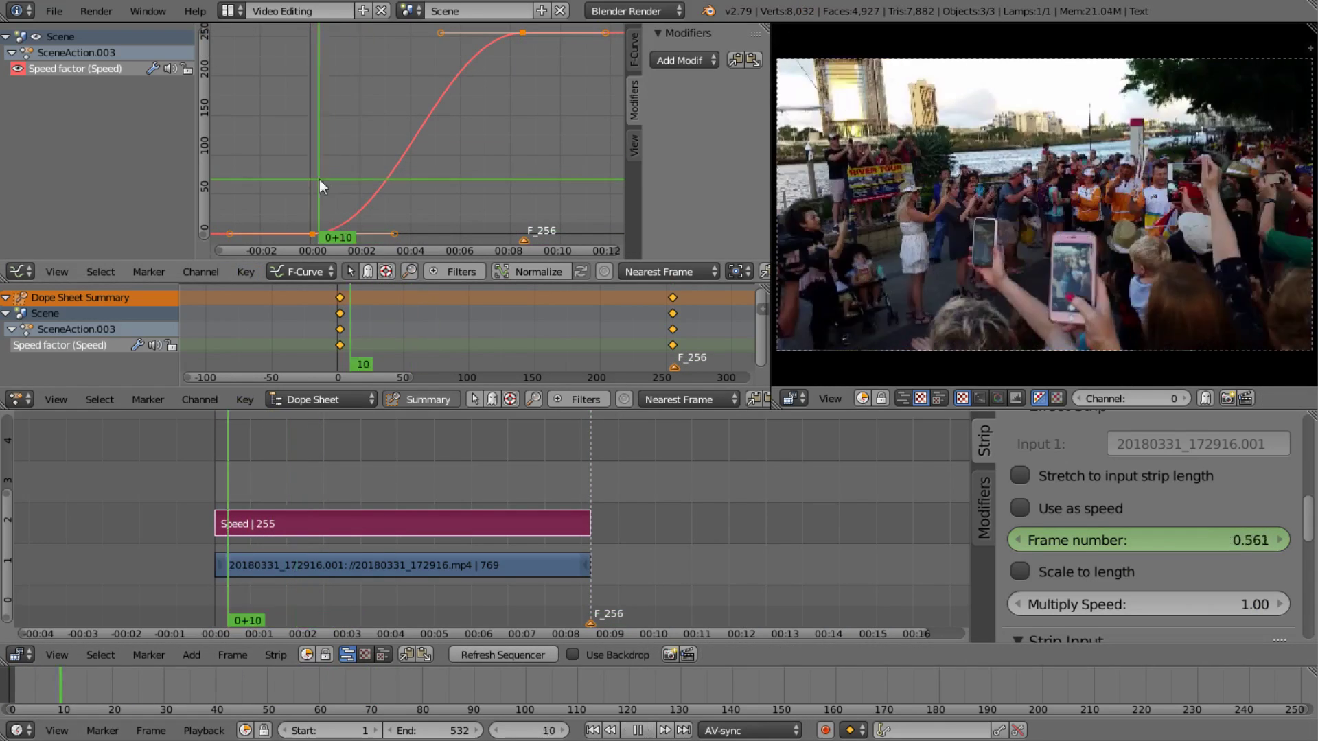
{"action": "key", "text": "alt+a"}
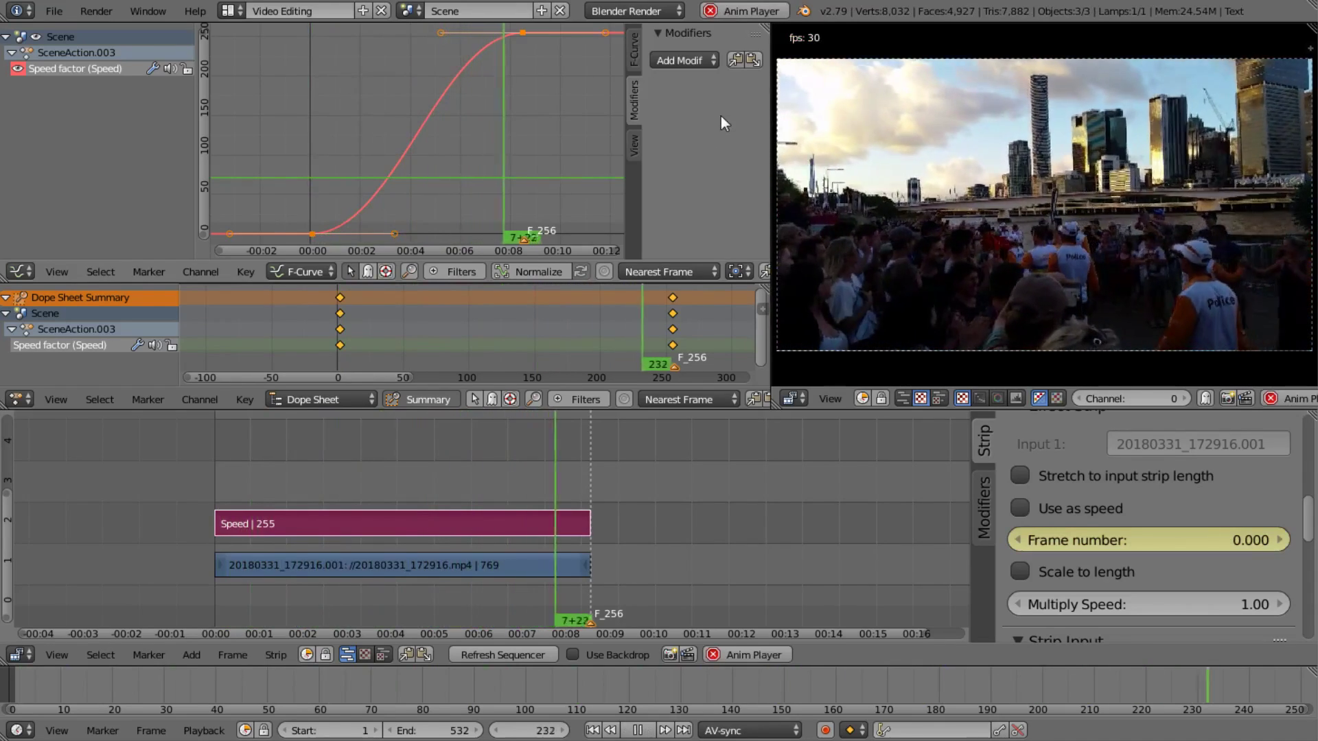
{"action": "key", "text": "alt+a"}
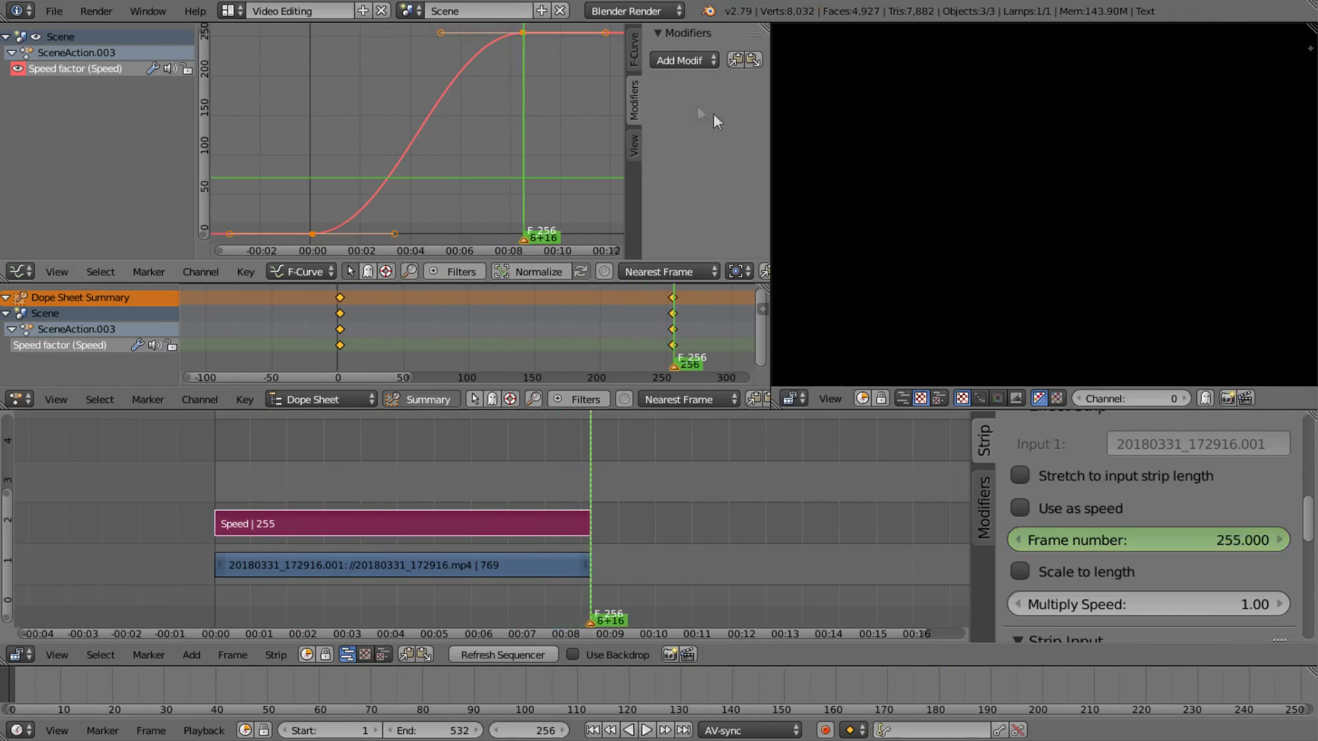
{"action": "left_click", "coordinate": [380, 125]}
Step: Set the curve's interpolation to Linear after briefly trying Constant
{"action": "key", "text": "t"}
{"action": "left_click", "coordinate": [397, 124]}
{"action": "key", "text": "t"}
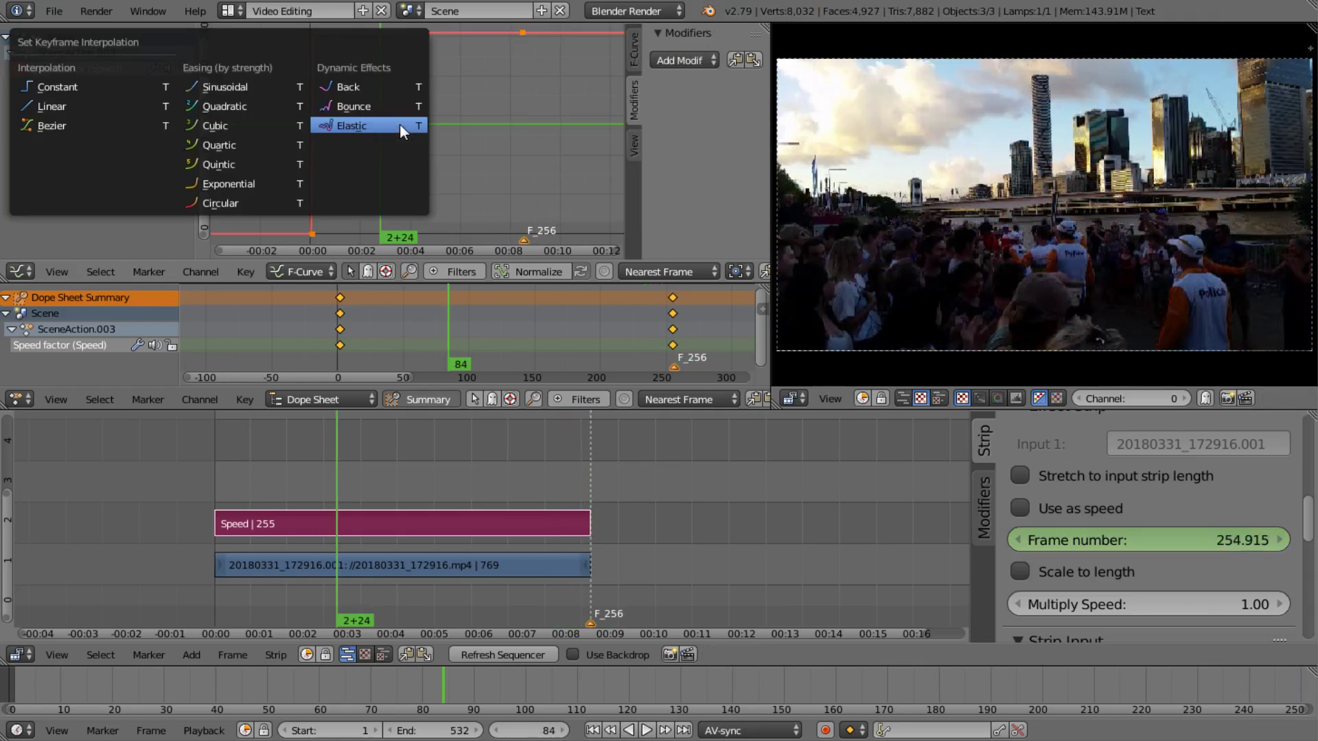
{"action": "left_click", "coordinate": [86, 101]}
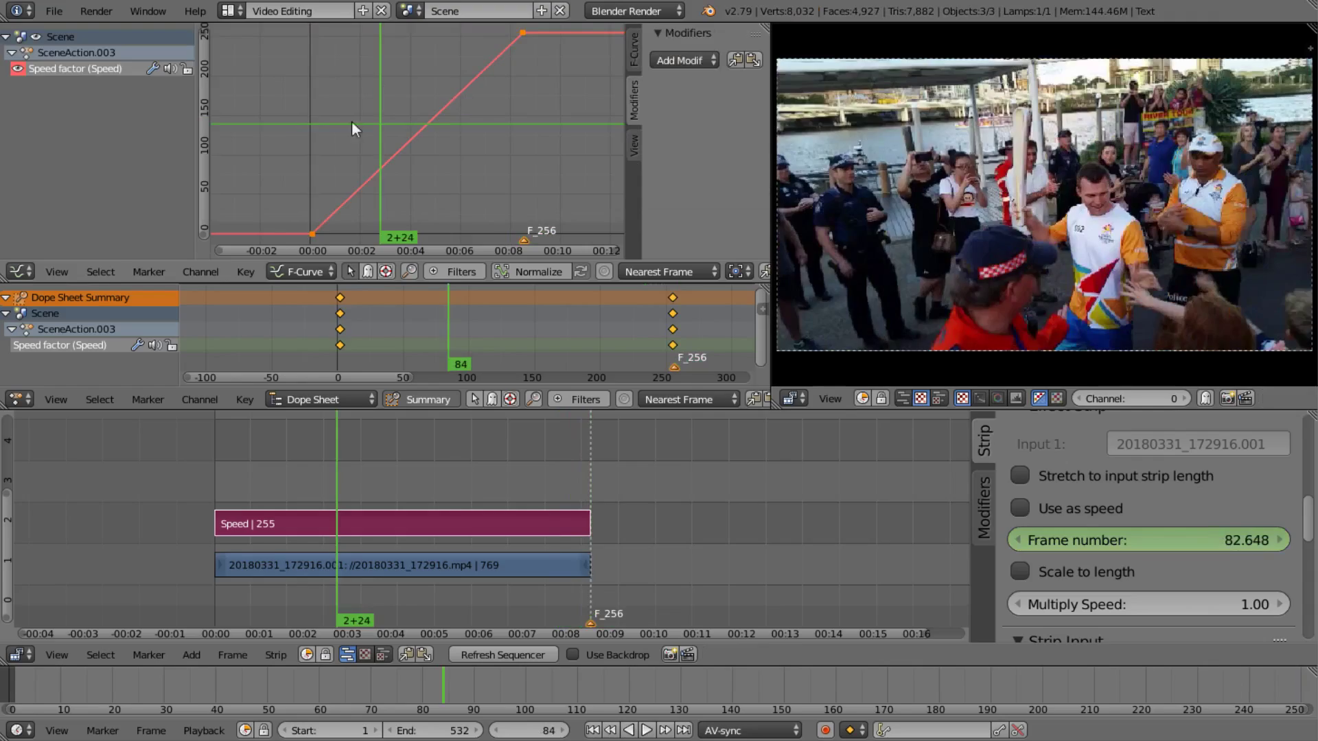
Step: Play the linear ramp from the start, then move the current frame to 113
{"action": "left_click", "coordinate": [305, 122]}
{"action": "key", "text": "alt+a"}
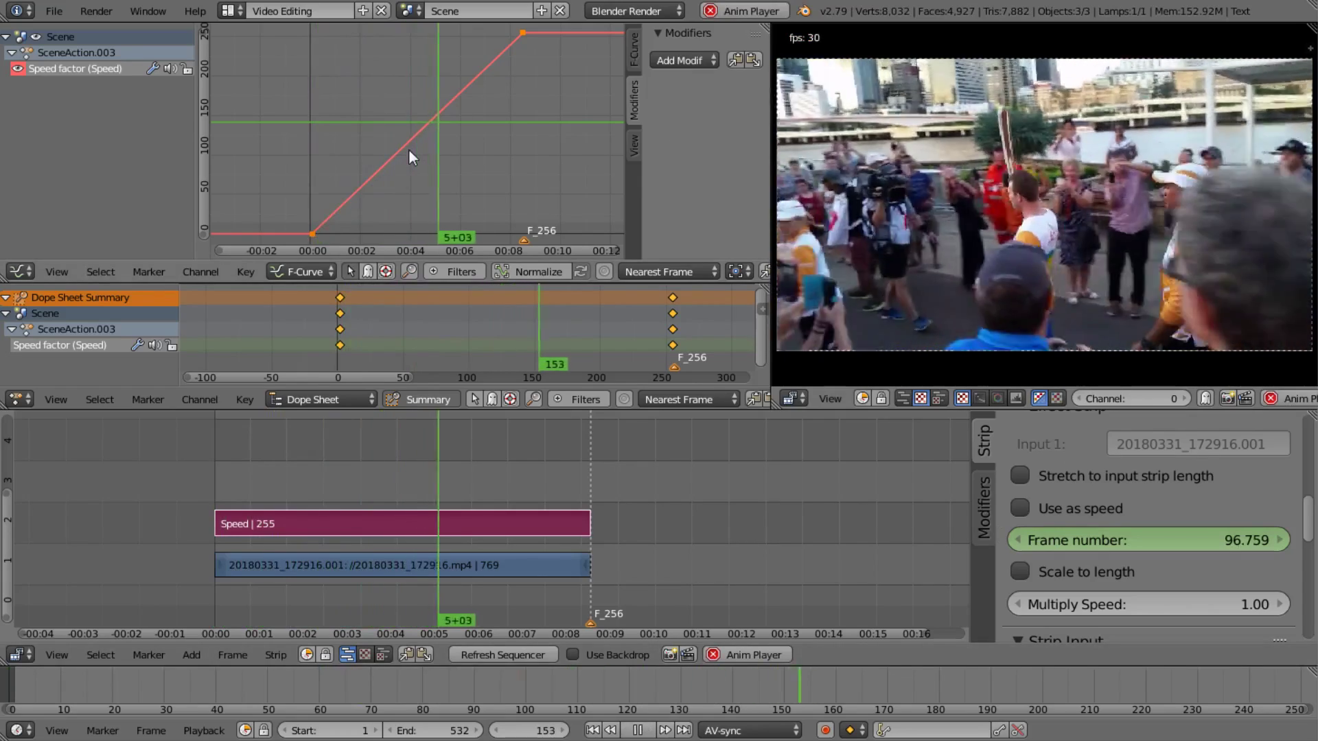
{"action": "key", "text": "alt+a"}
{"action": "left_click_drag", "start_coordinate": [388, 120], "coordinate": [394, 121]}
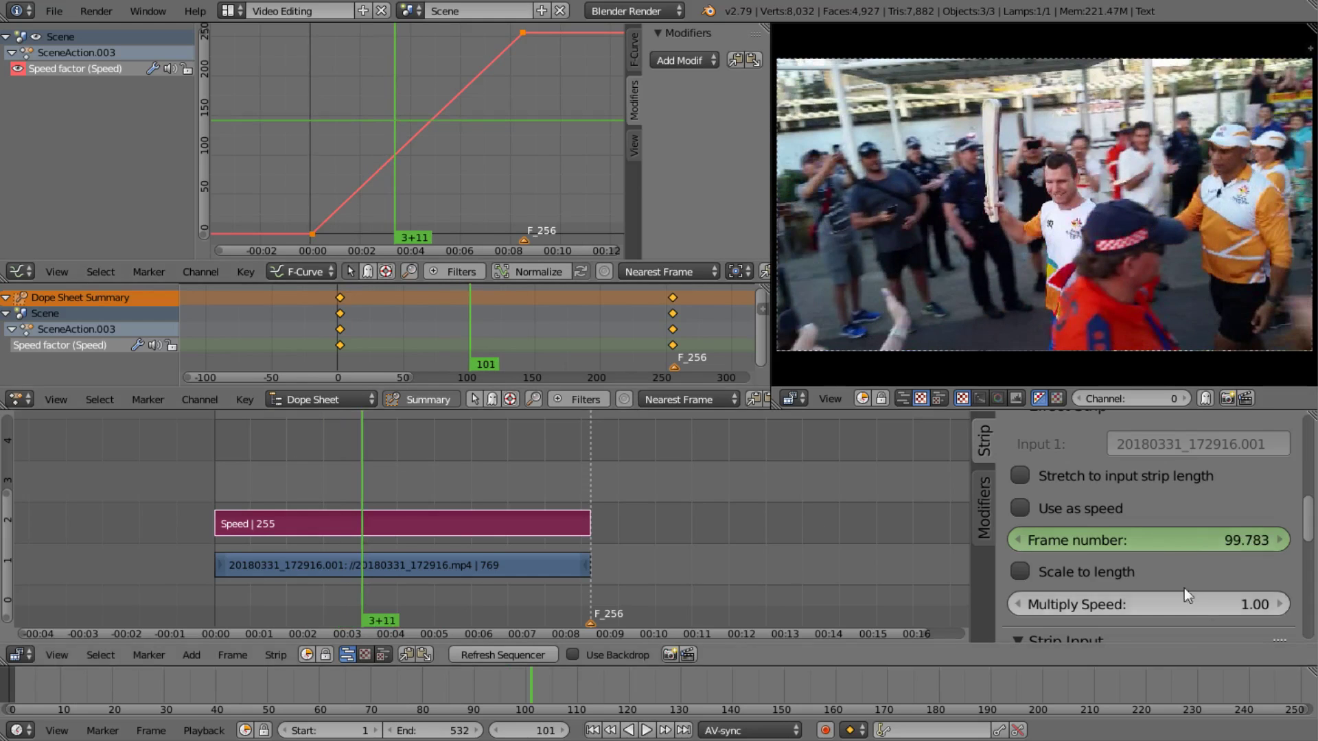
{"action": "left_click_drag", "start_coordinate": [395, 113], "coordinate": [405, 114]}
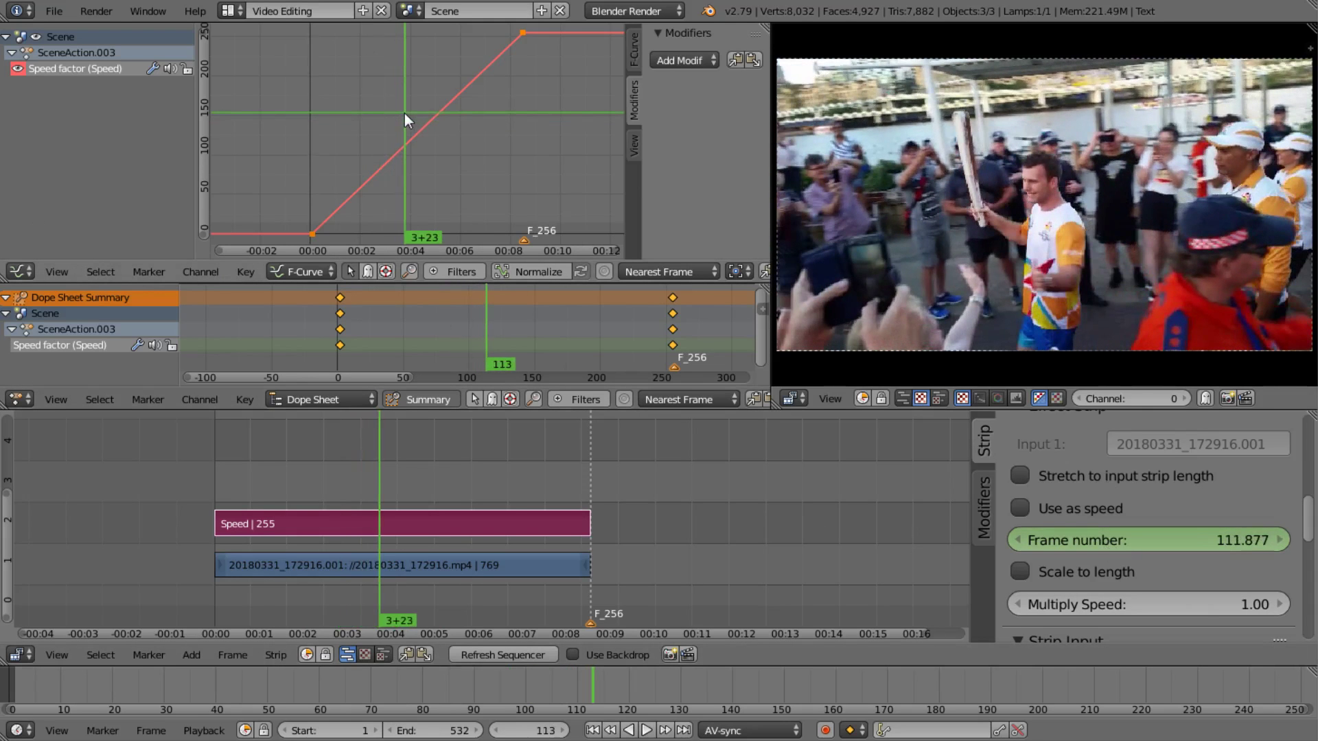
Step: Keyframe the frame number at 113, then duplicate the 113 and 256 keys about 30 frames later
{"action": "key", "text": "i"}
{"action": "left_click", "coordinate": [405, 115]}
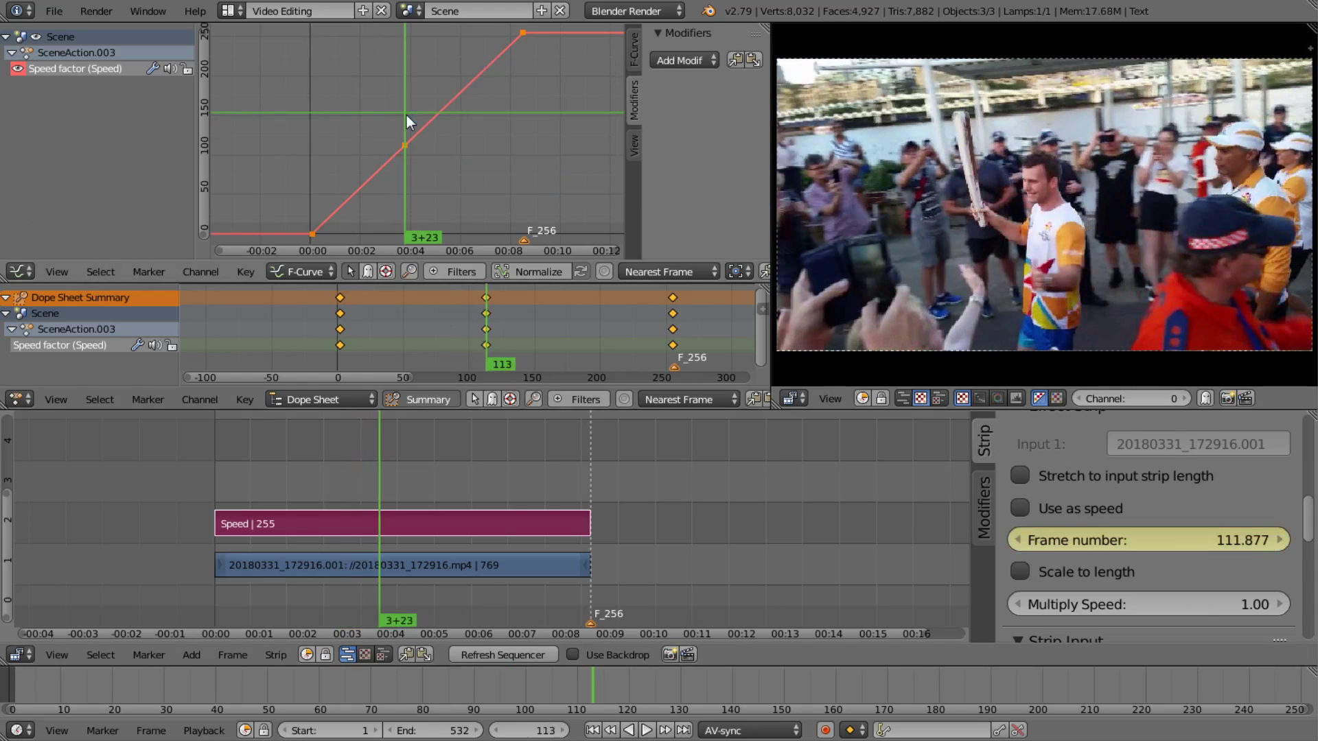
{"action": "left_click", "coordinate": [487, 298]}
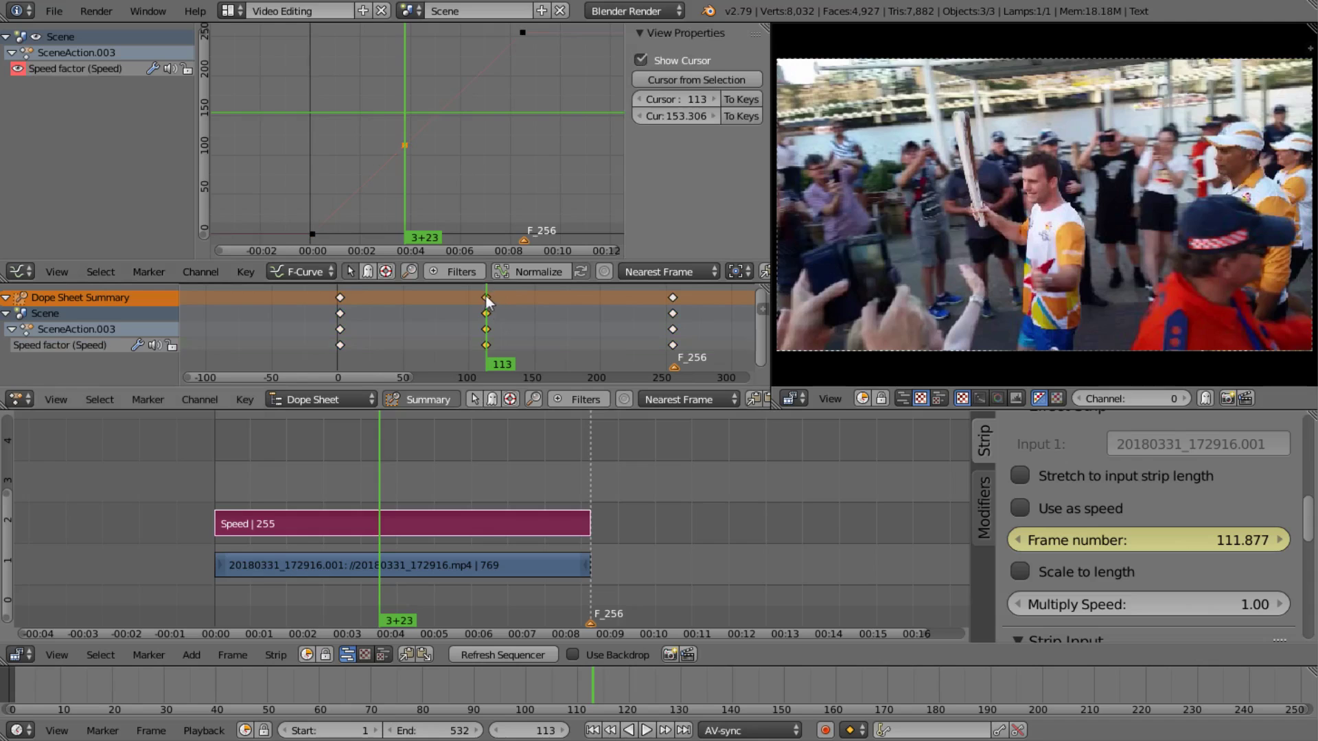
{"action": "left_click", "coordinate": [674, 297], "text": "shift"}
{"action": "key", "text": "shift+d"}
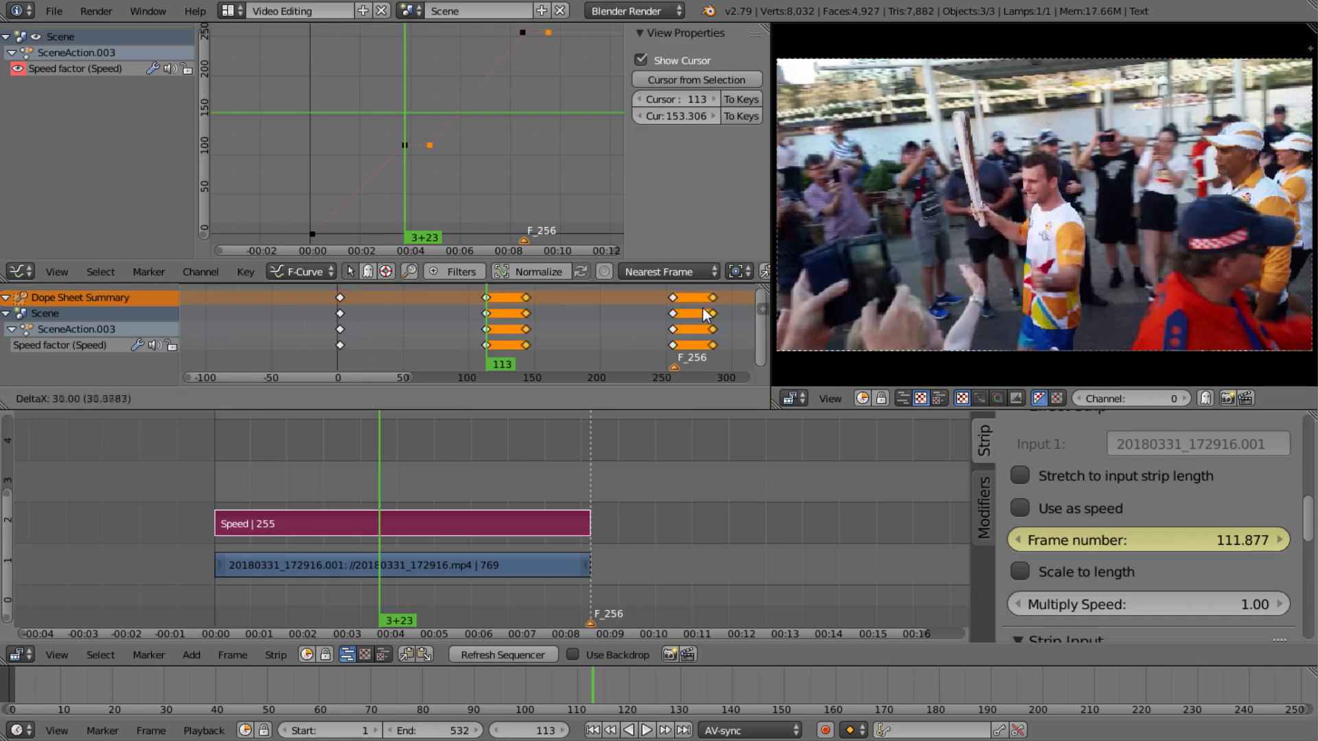
{"action": "left_click", "coordinate": [710, 315]}
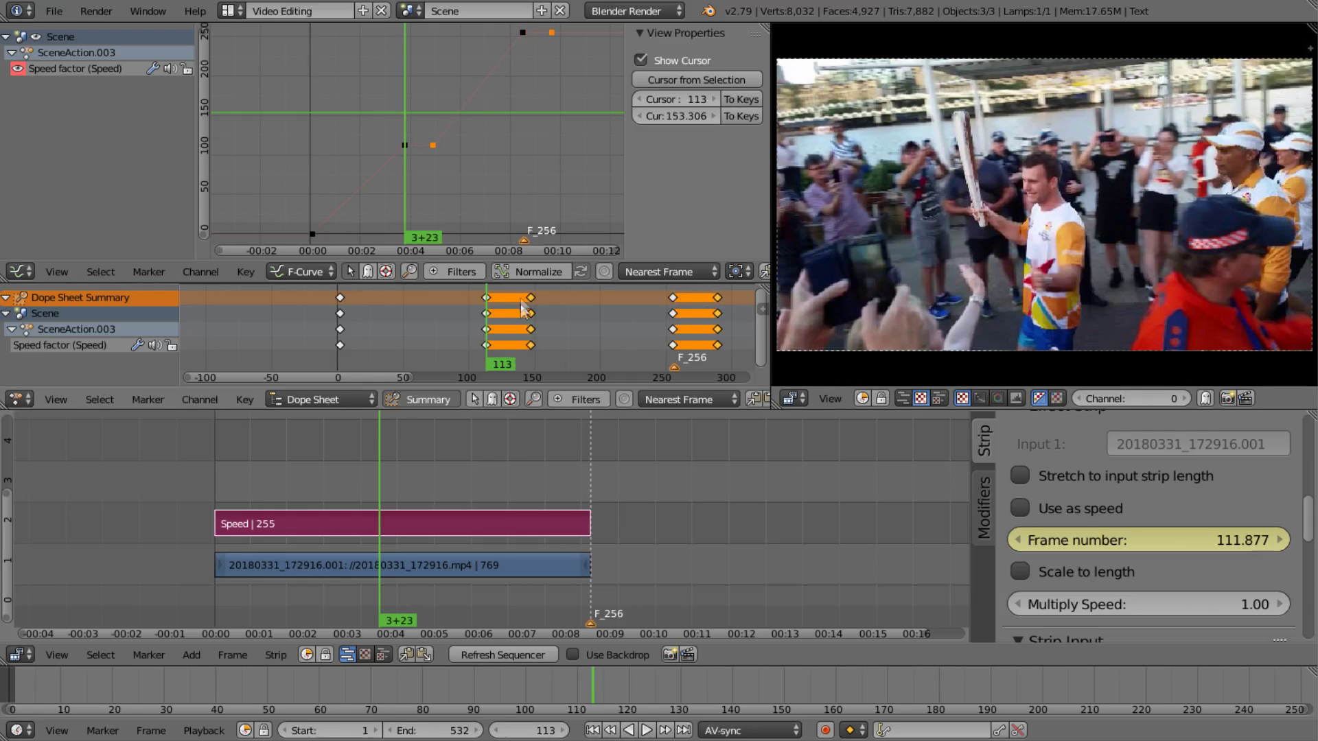
Step: Play back to preview the pause, refreshing the sequencer, then select every speed-curve keyframe
{"action": "key", "text": "alt+a"}
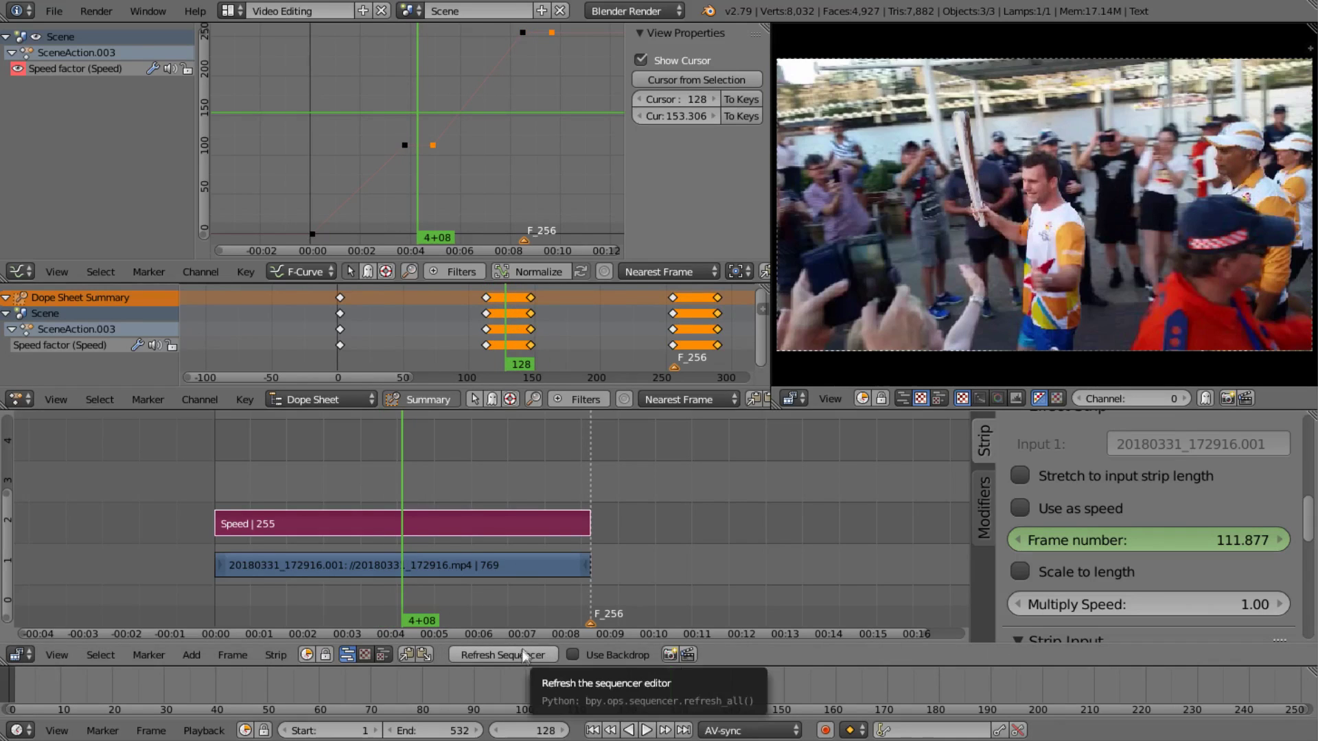
{"action": "key", "text": "alt+a"}
{"action": "left_click", "coordinate": [525, 656]}
{"action": "key", "text": "alt+a"}
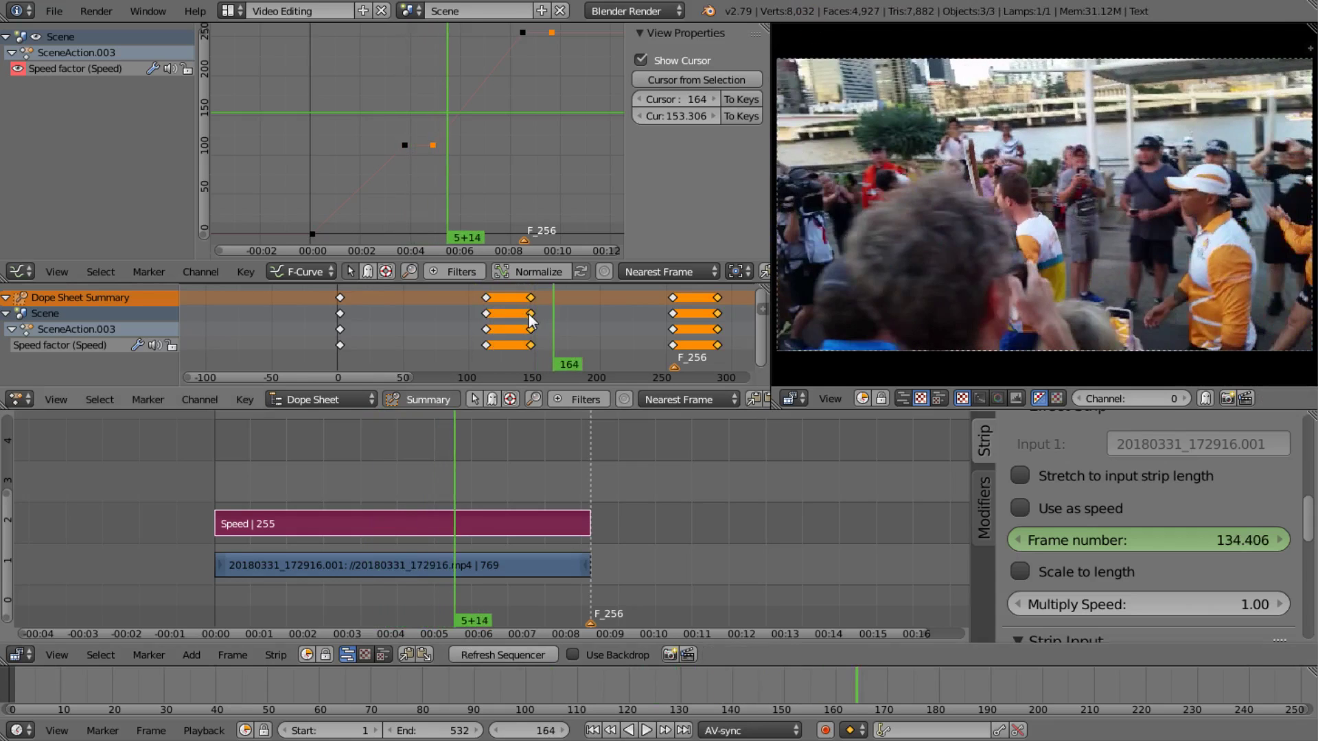
{"action": "key", "text": "alt+a"}
{"action": "left_click", "coordinate": [516, 153]}
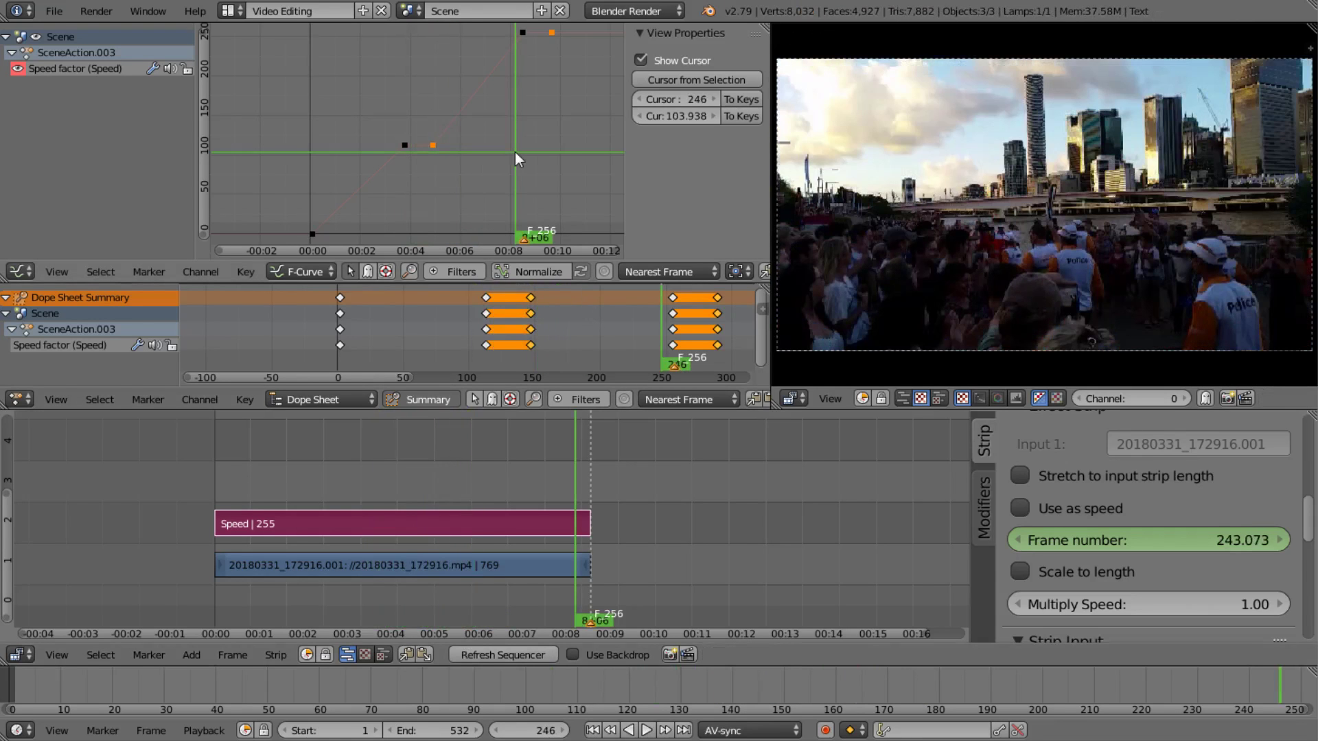
{"action": "key", "text": "a"}
{"action": "key", "text": "a"}
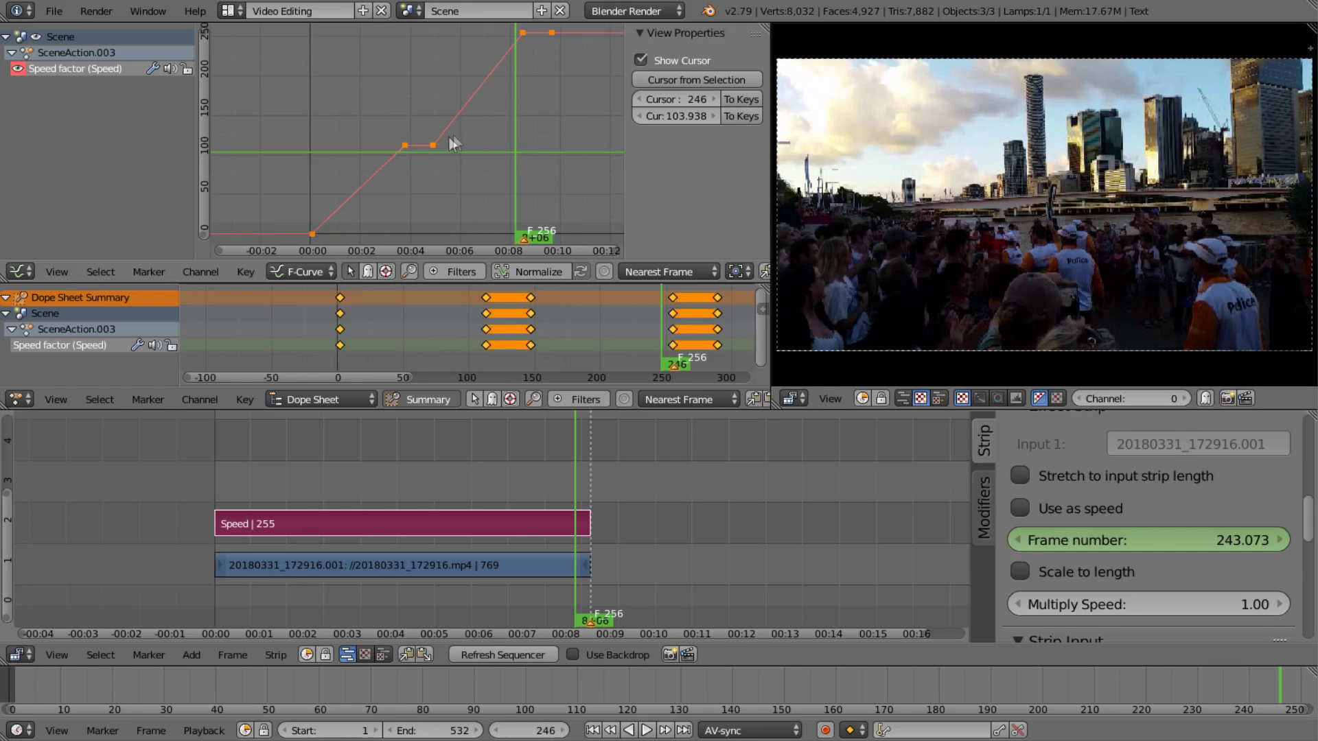
Step: Delete the old frame-256 end keyframes and play back toward frame 290 to check timing
{"action": "left_click", "coordinate": [673, 297]}
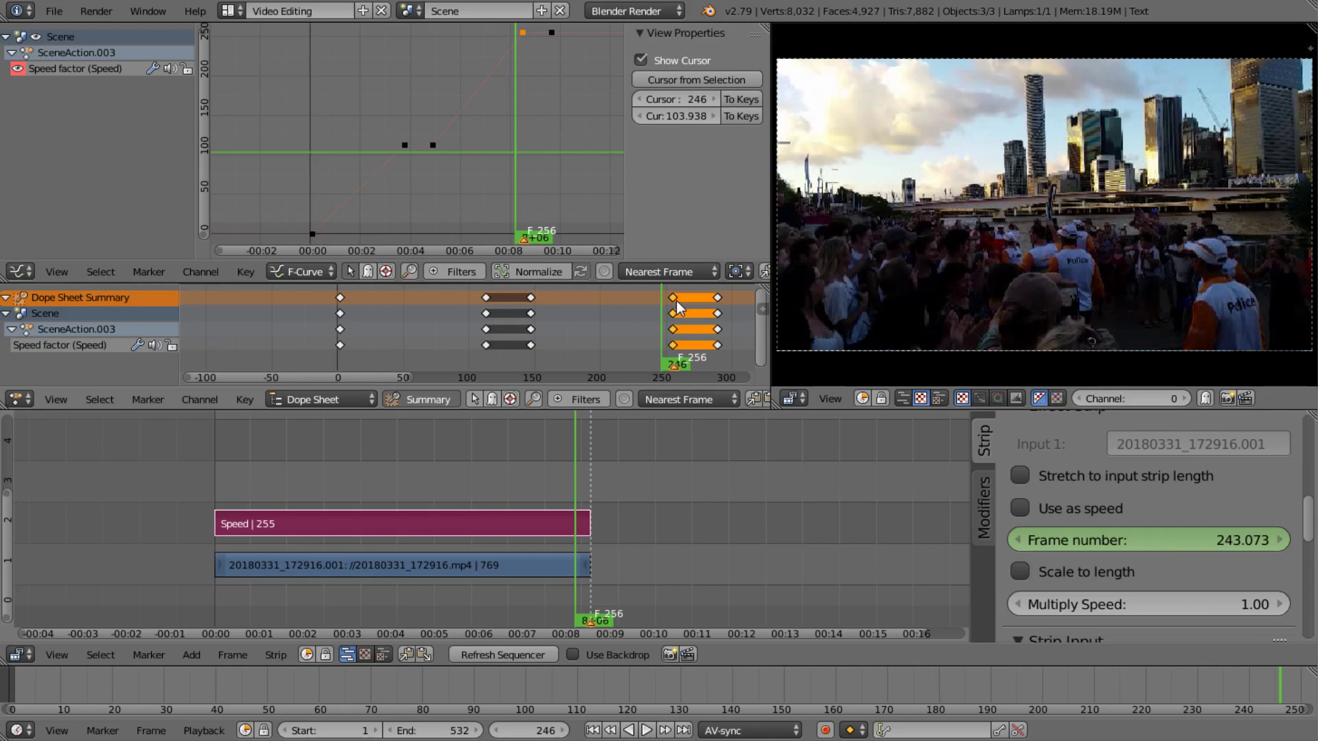
{"action": "key", "text": "x"}
{"action": "left_click", "coordinate": [677, 299]}
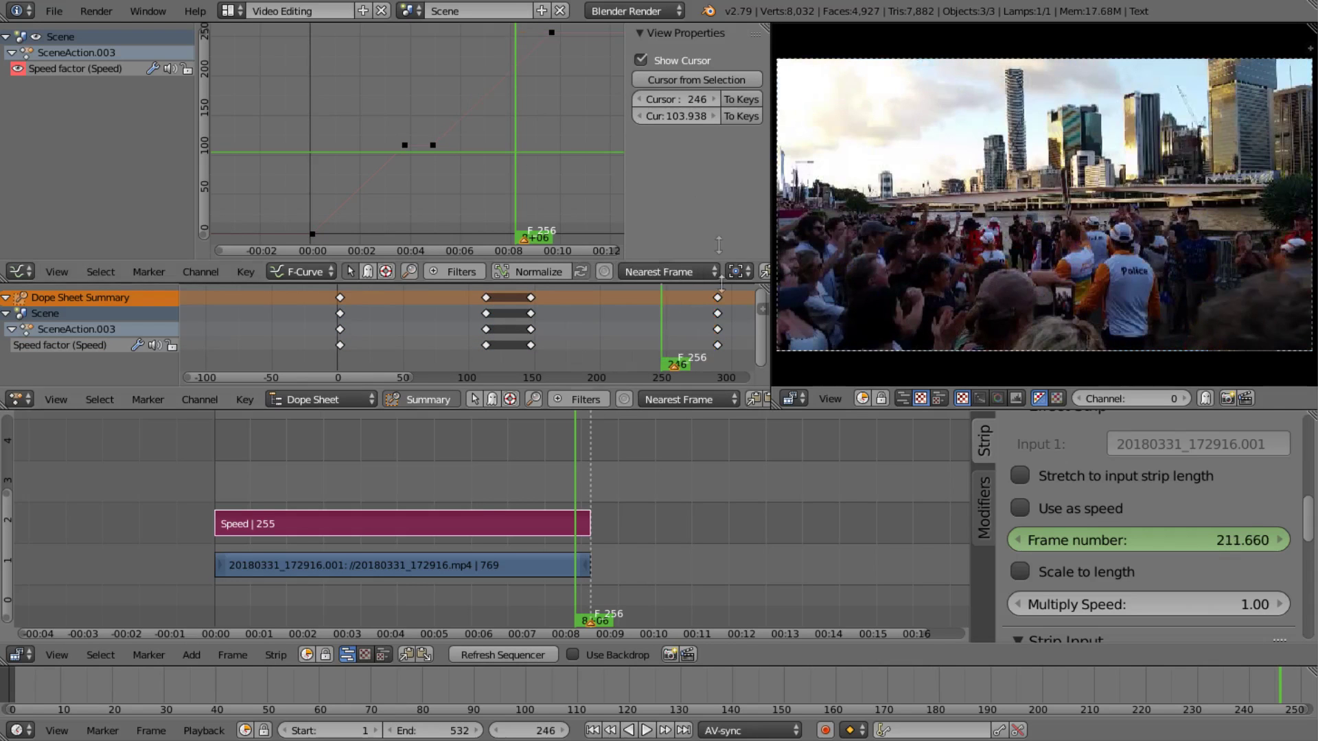
{"action": "key", "text": "a"}
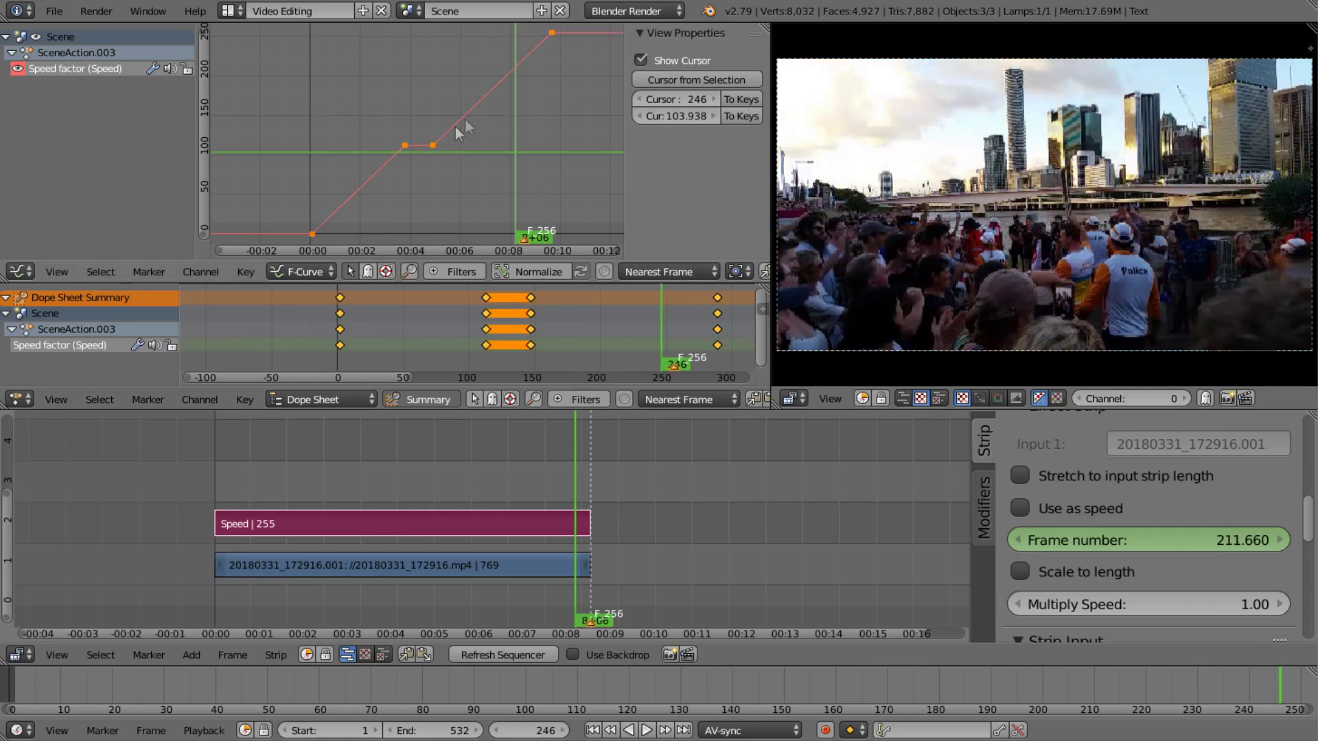
{"action": "key", "text": "alt+a"}
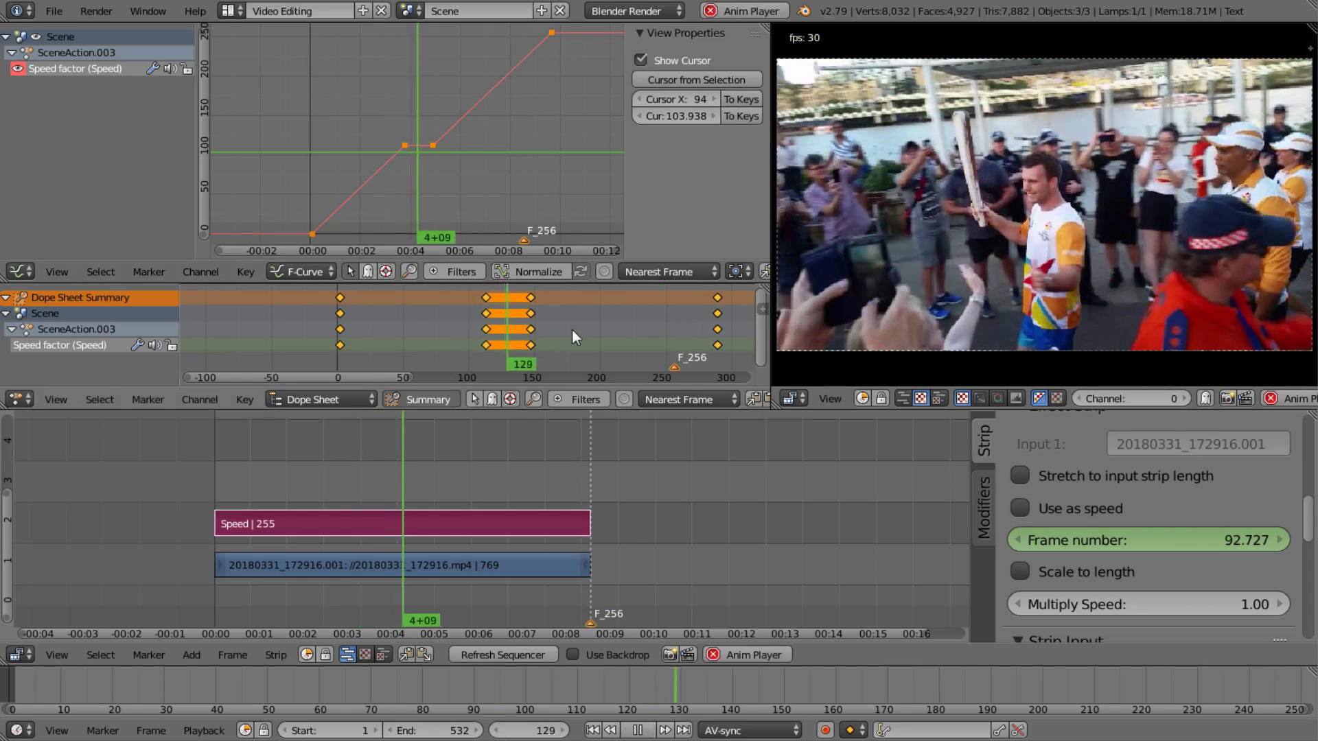
{"action": "left_click_drag", "start_coordinate": [608, 348], "coordinate": [718, 336]}
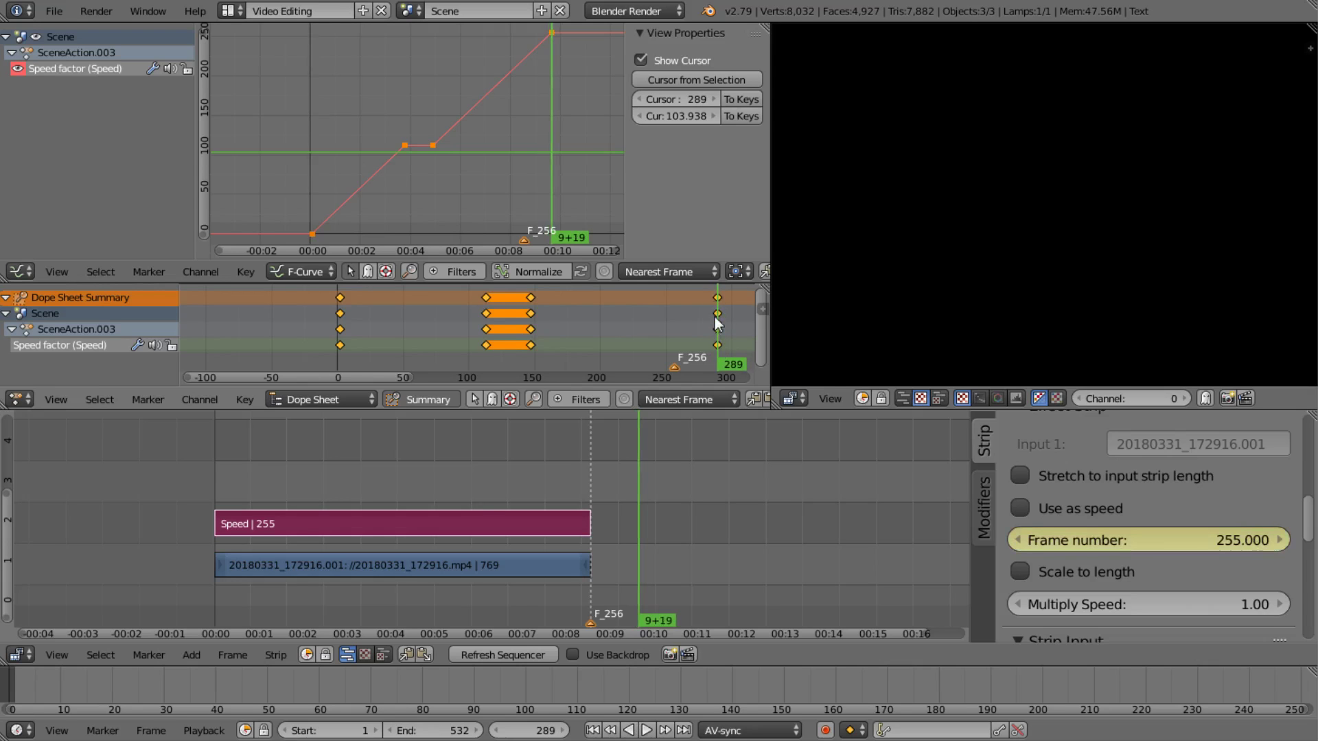
Step: Extend the video strip's right end to frame 289
{"action": "right_click", "coordinate": [587, 564]}
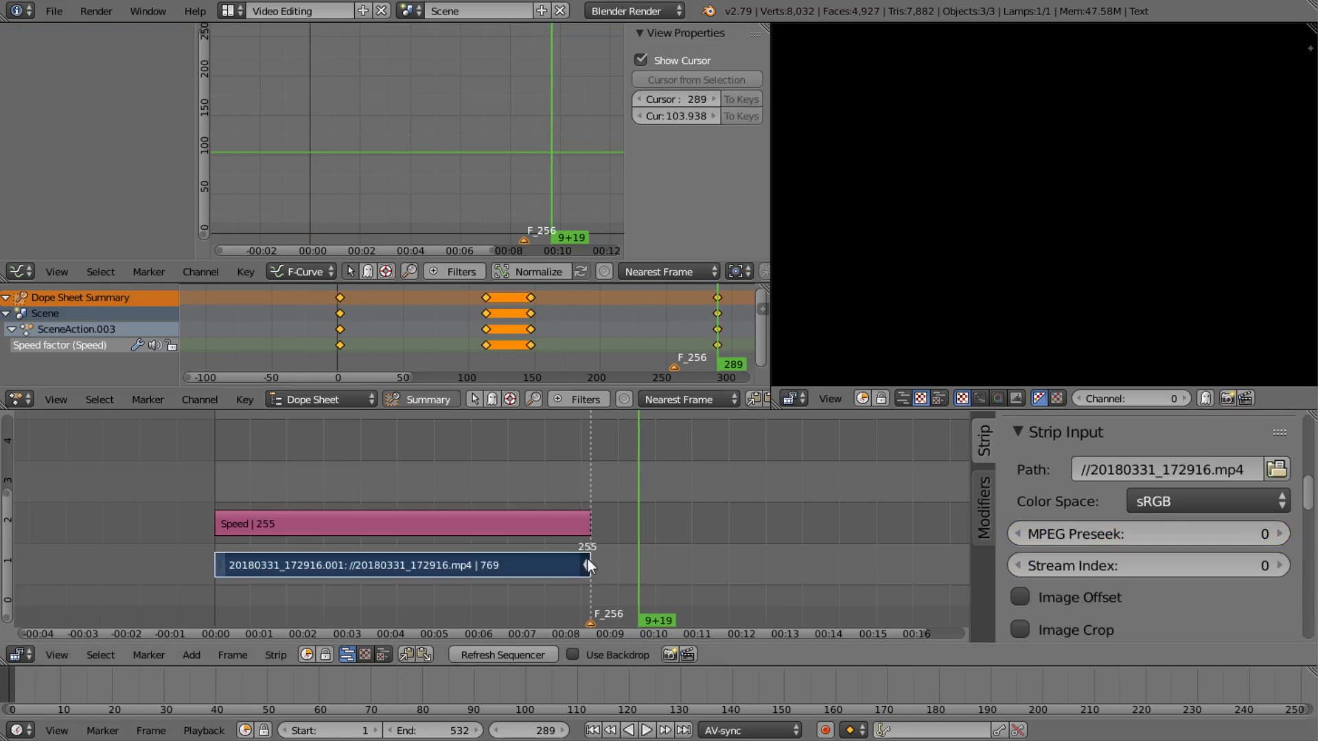
{"action": "key", "text": "g"}
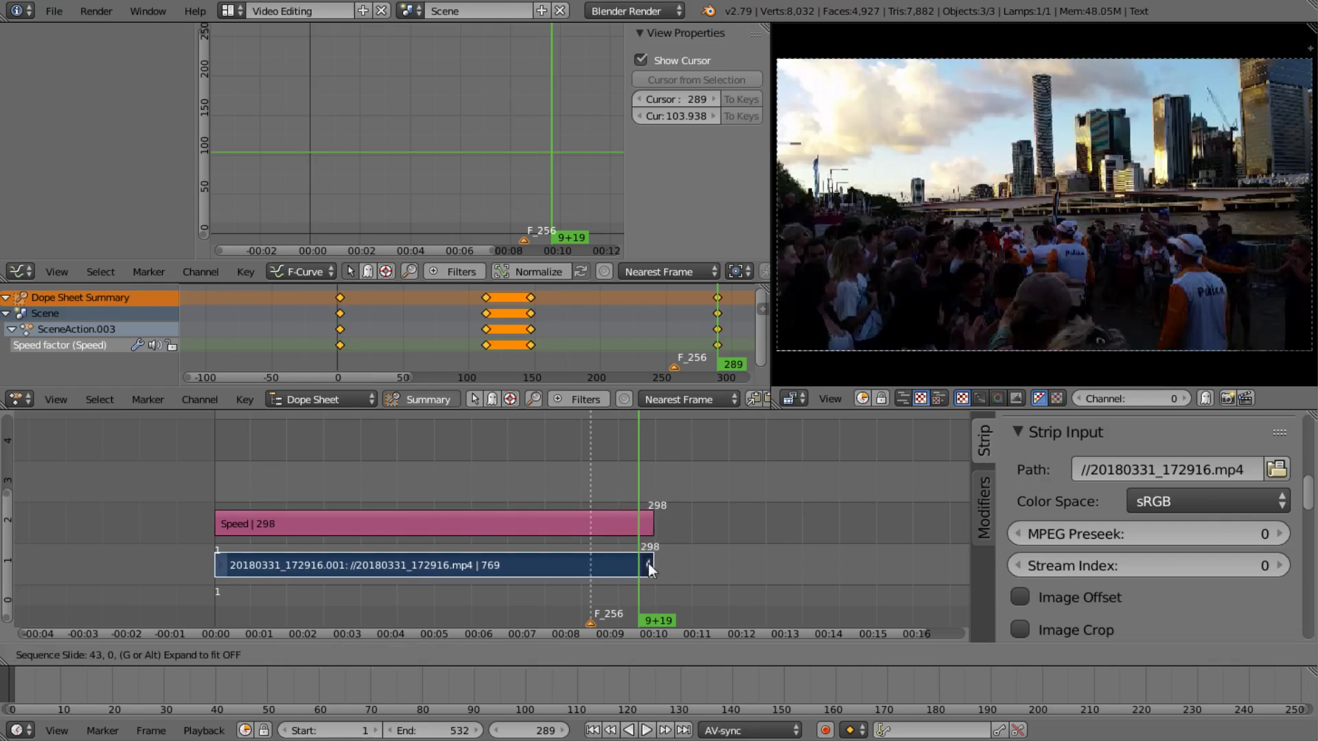
{"action": "left_click", "coordinate": [635, 563]}
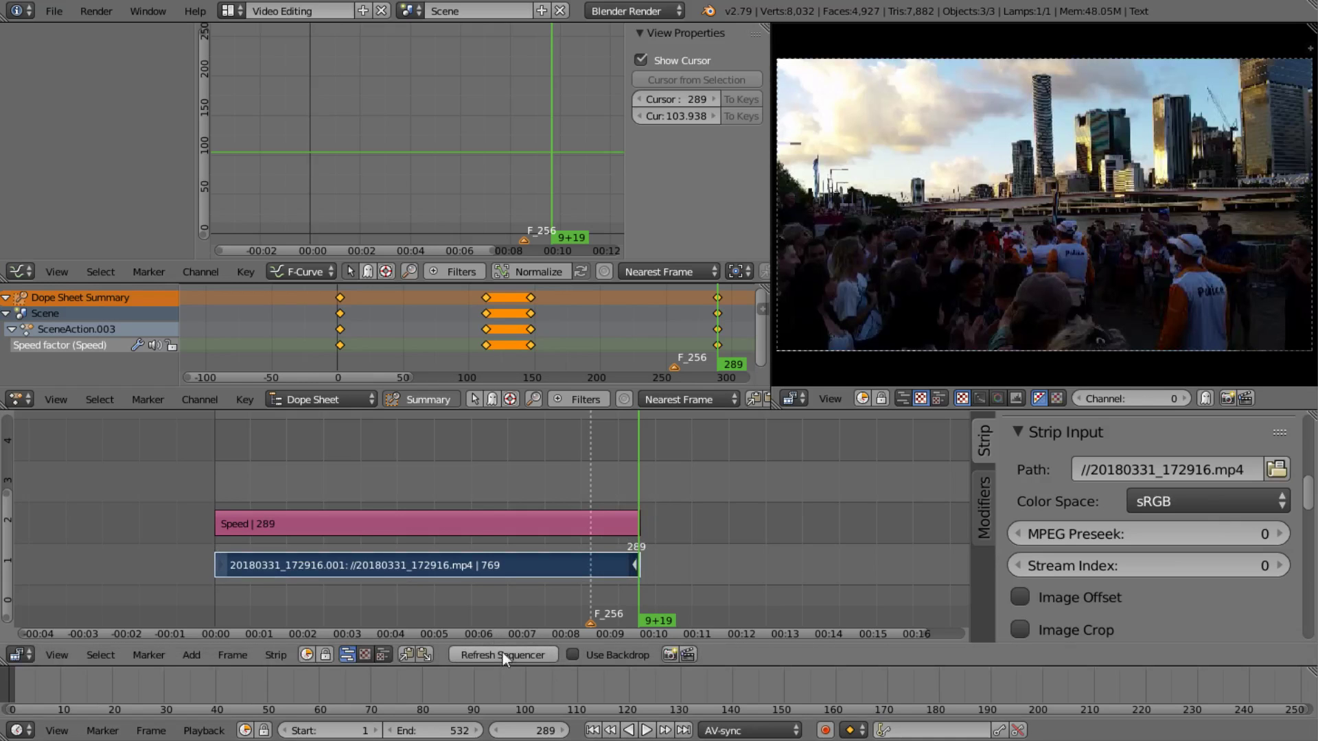
Step: Play back the retimed clip from around frame 238, then from frame 86
{"action": "left_click", "coordinate": [563, 469]}
{"action": "key", "text": "alt+a"}
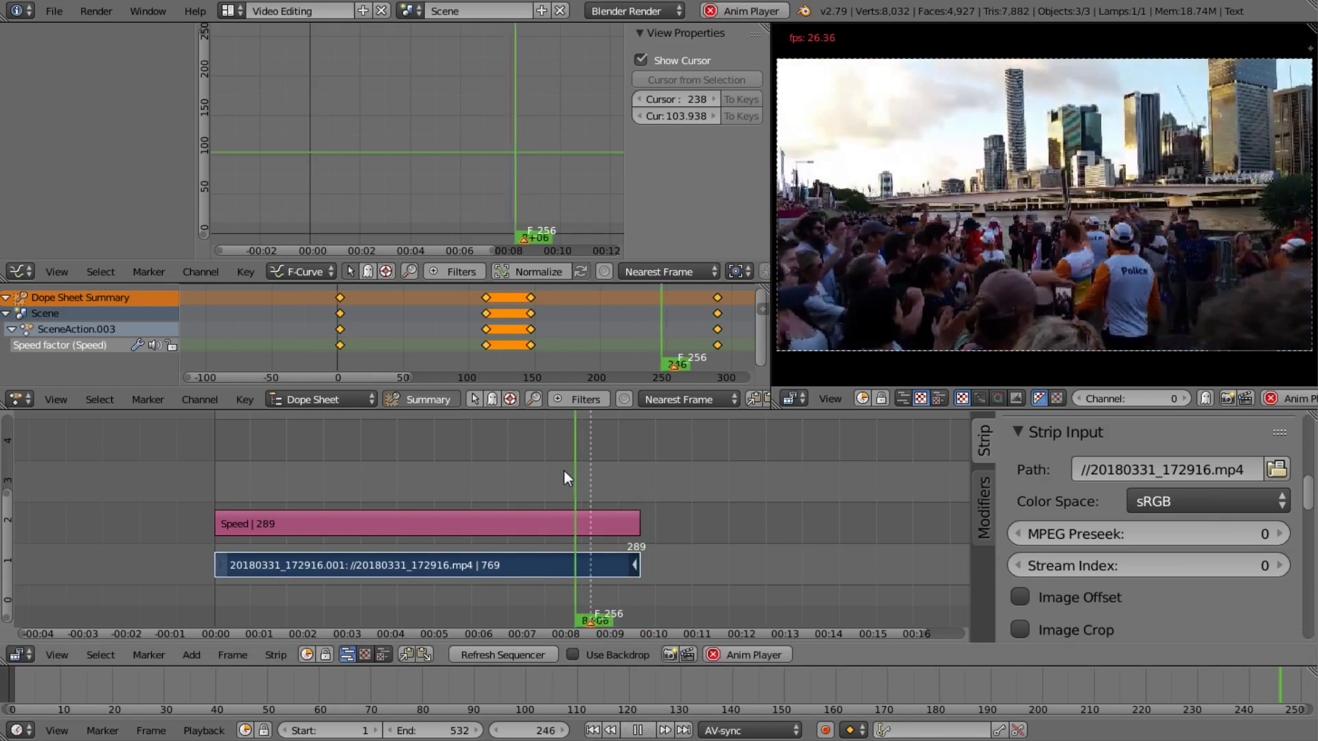
{"action": "left_click", "coordinate": [346, 464]}
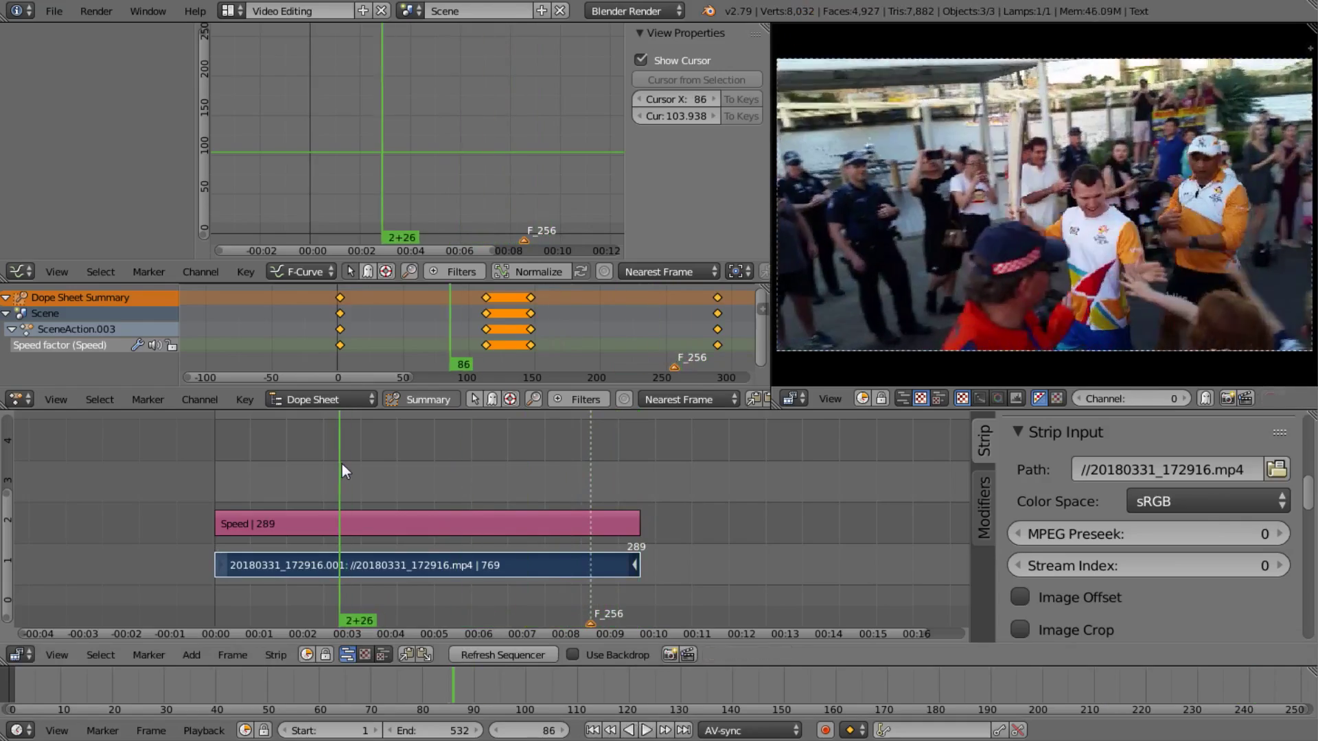
{"action": "key", "text": "alt+a"}
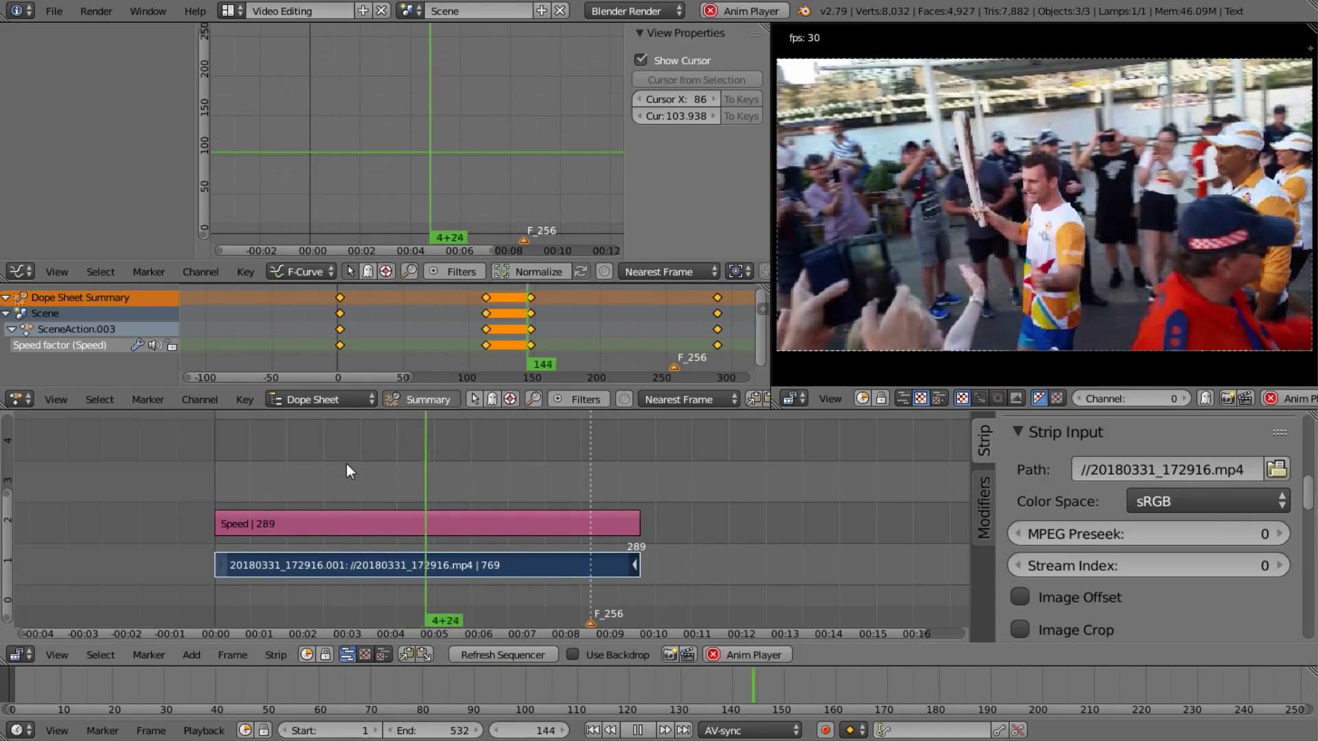
Step: Stop playback, frame the Speed factor curve, and resume playback from frame 92
{"action": "key", "text": "ctrl+z"}
{"action": "key", "text": "Home"}
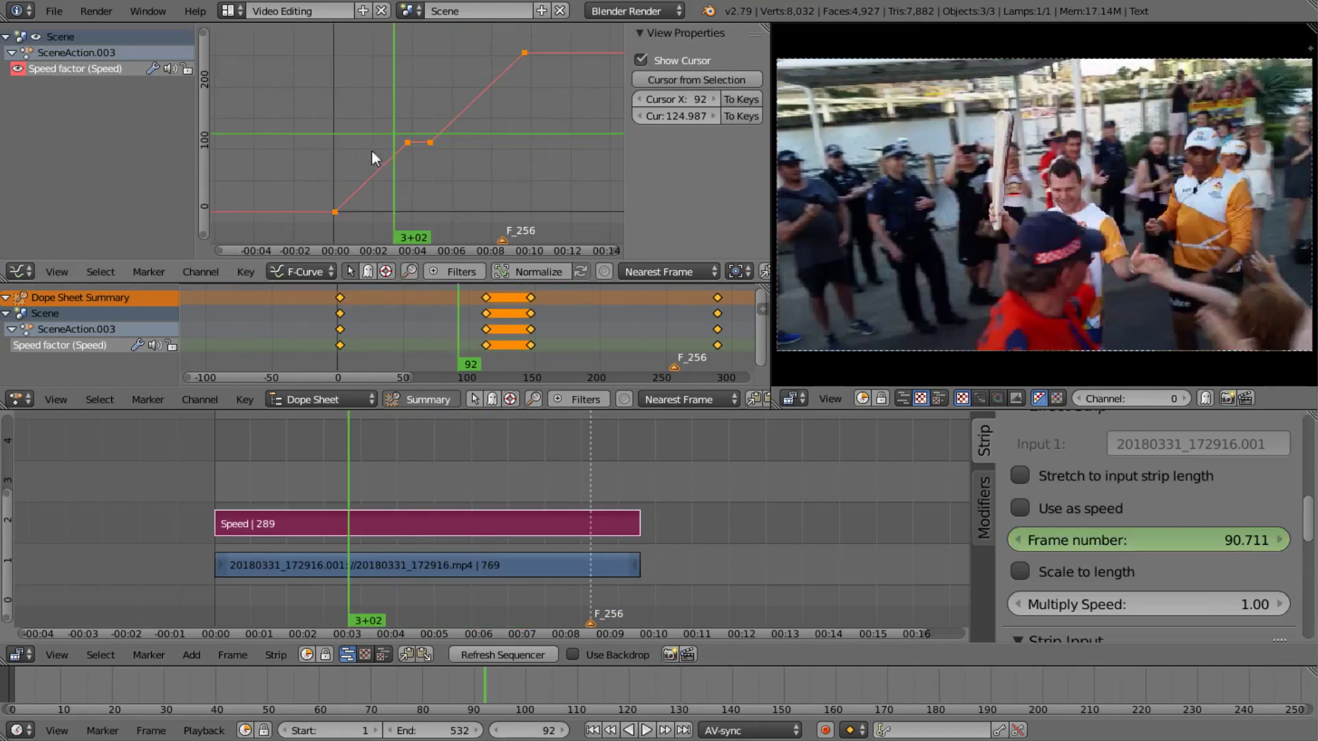
{"action": "key", "text": "alt+a"}
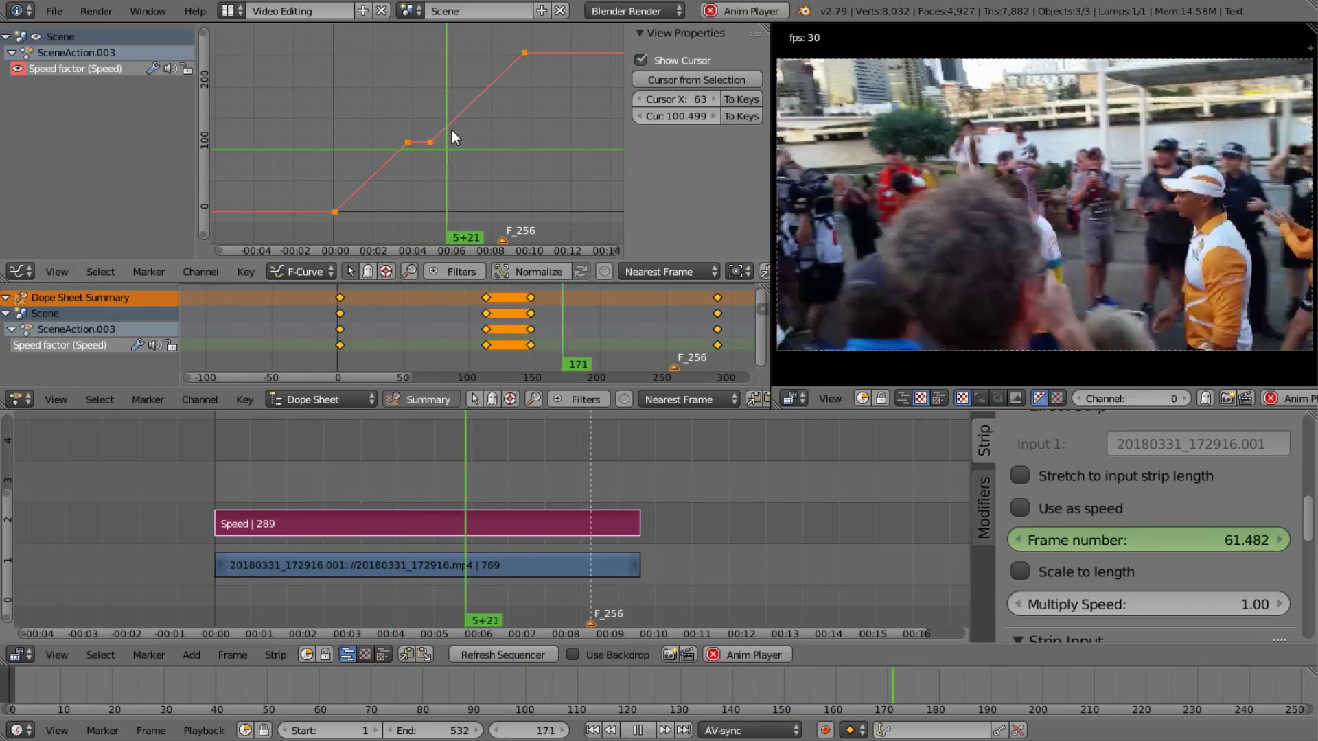
{"action": "scroll", "coordinate": [431, 163], "scroll_direction": "up", "scroll_amount": 3}
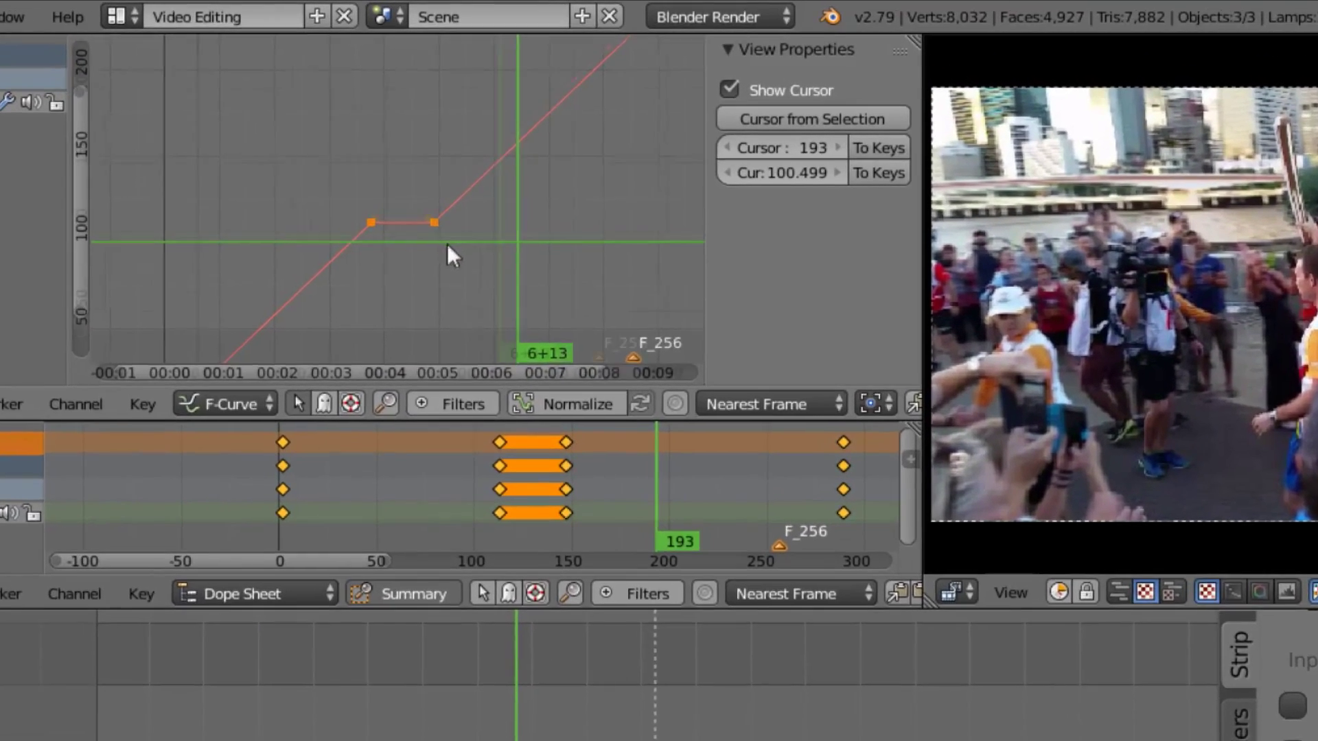
{"action": "scroll", "coordinate": [439, 180], "scroll_direction": "down", "scroll_amount": 3}
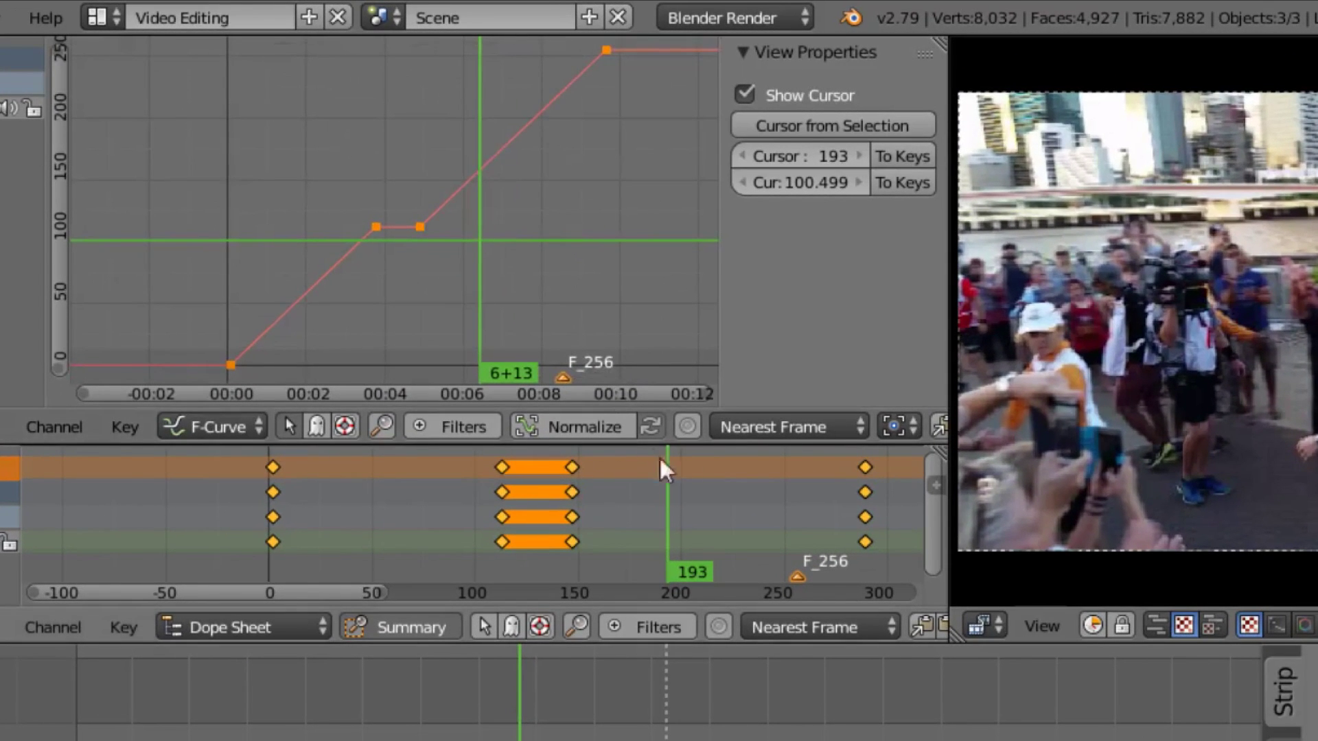
Step: Move the pause-end and final keyframes about 25 frames later, to roughly 175 and 320
{"action": "key", "text": "a"}
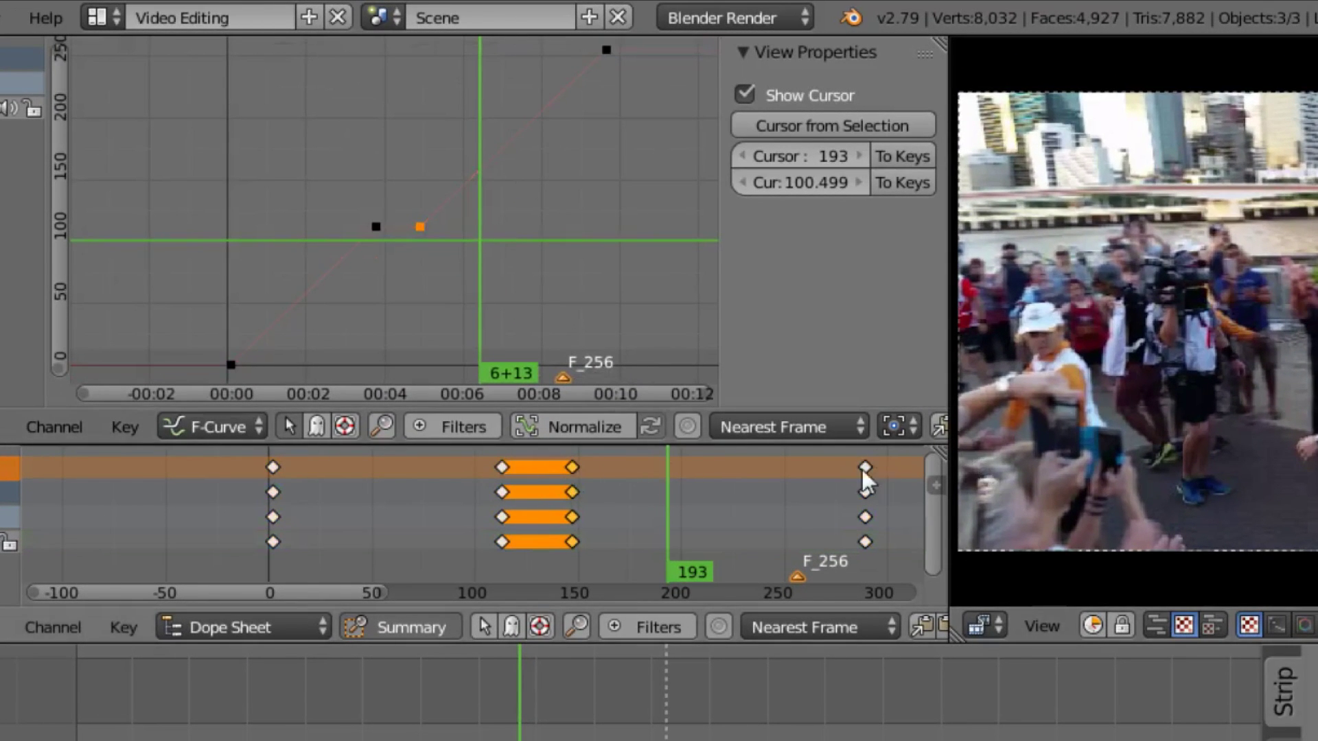
{"action": "key", "text": "g"}
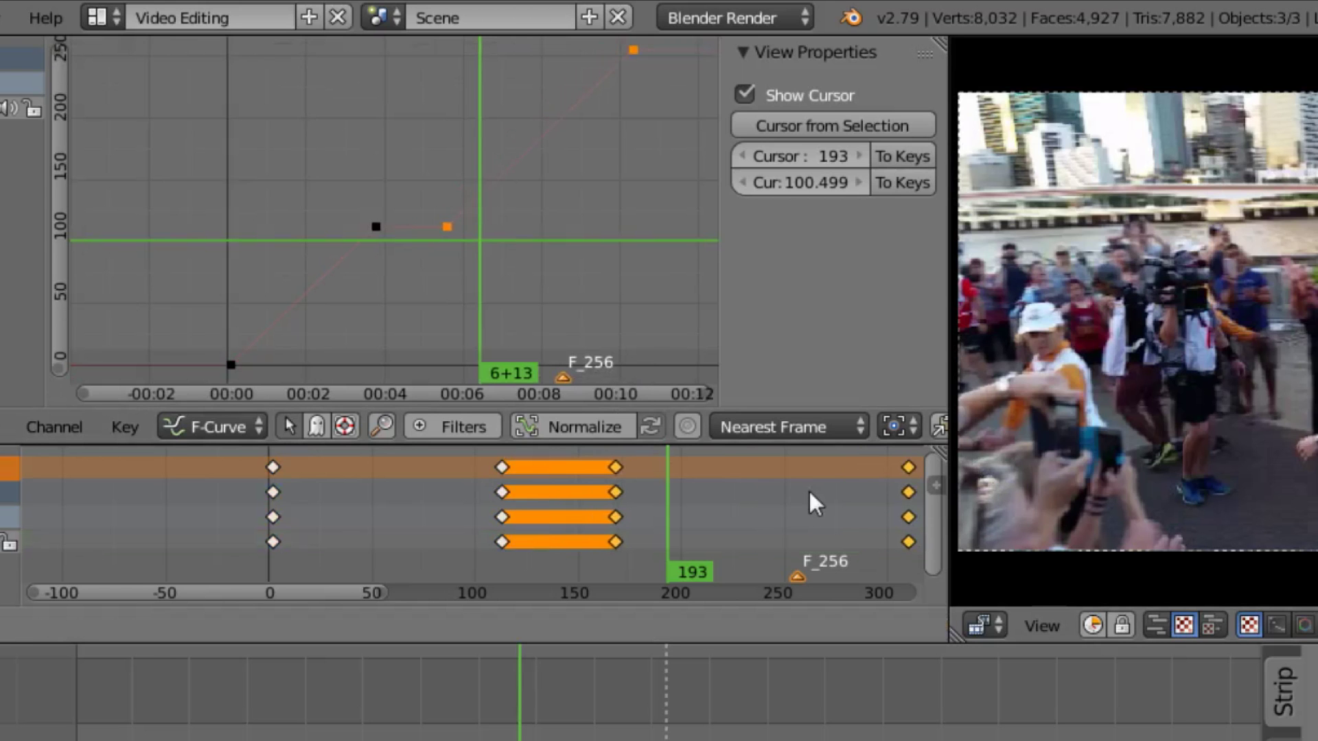
{"action": "left_click", "coordinate": [818, 489]}
{"action": "left_click", "coordinate": [411, 182]}
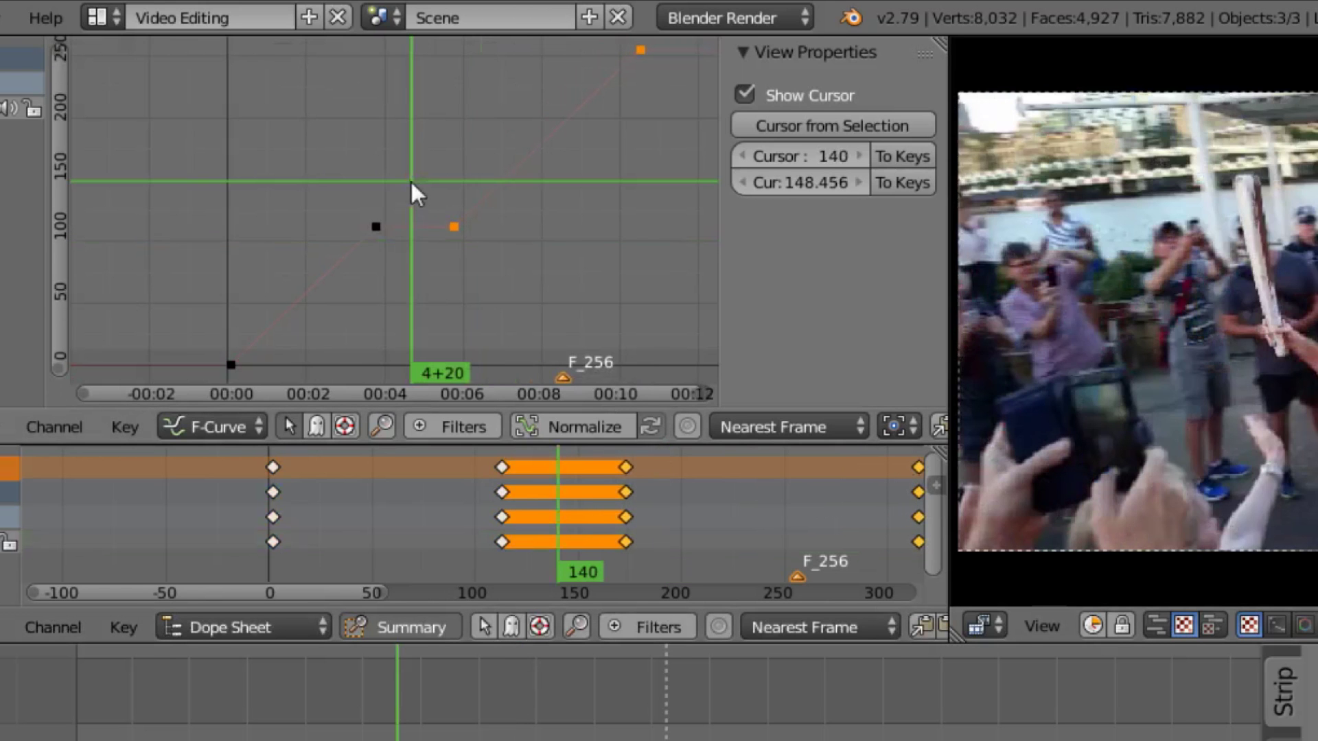
Step: Insert speed-curve keyframes at frames 82 and 139 on selected channels only
{"action": "right_click", "coordinate": [377, 227]}
{"action": "left_click_drag", "start_coordinate": [318, 254], "coordinate": [344, 250]}
{"action": "left_click_drag", "start_coordinate": [304, 158], "coordinate": [336, 211]}
{"action": "key", "text": "i"}
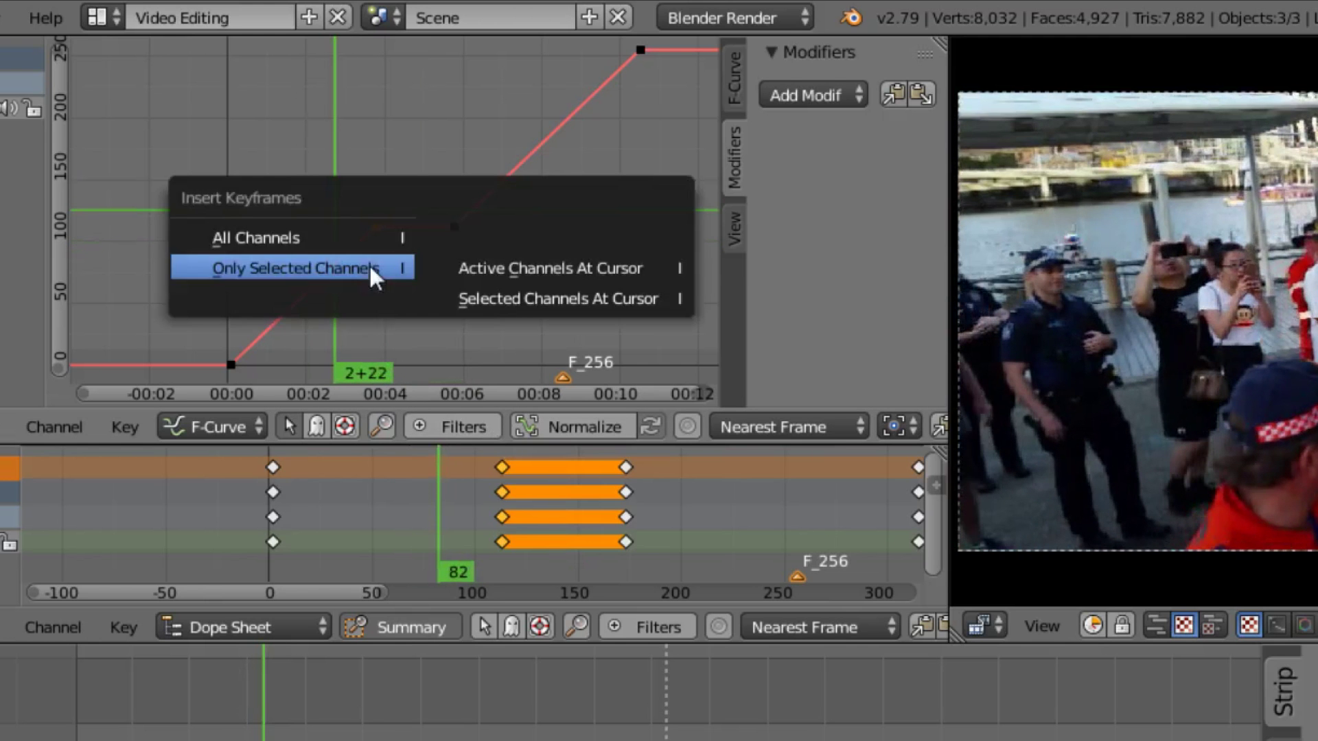
{"action": "left_click", "coordinate": [377, 268]}
{"action": "left_click", "coordinate": [409, 199]}
{"action": "key", "text": "i"}
{"action": "left_click", "coordinate": [409, 201]}
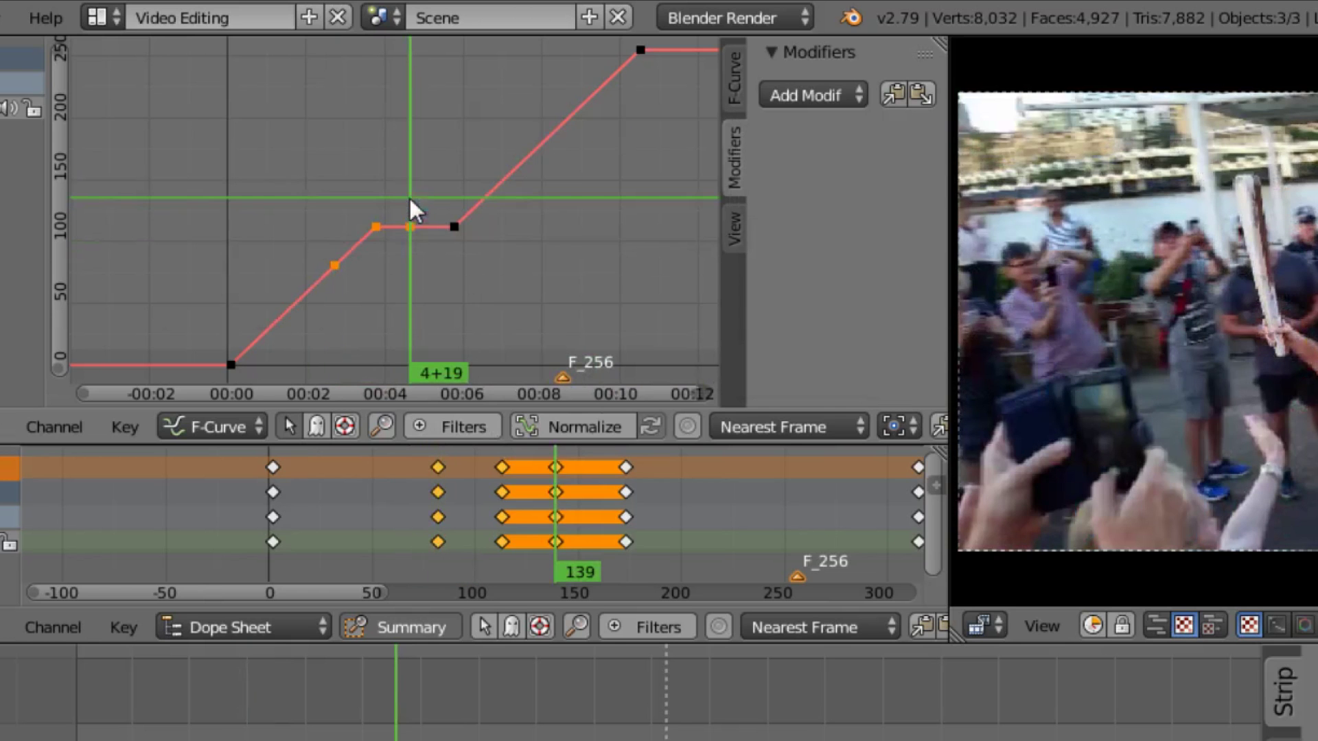
Step: Delete the pause-start keyframe and smooth the ramp into the pause with Bezier
{"action": "right_click", "coordinate": [378, 229]}
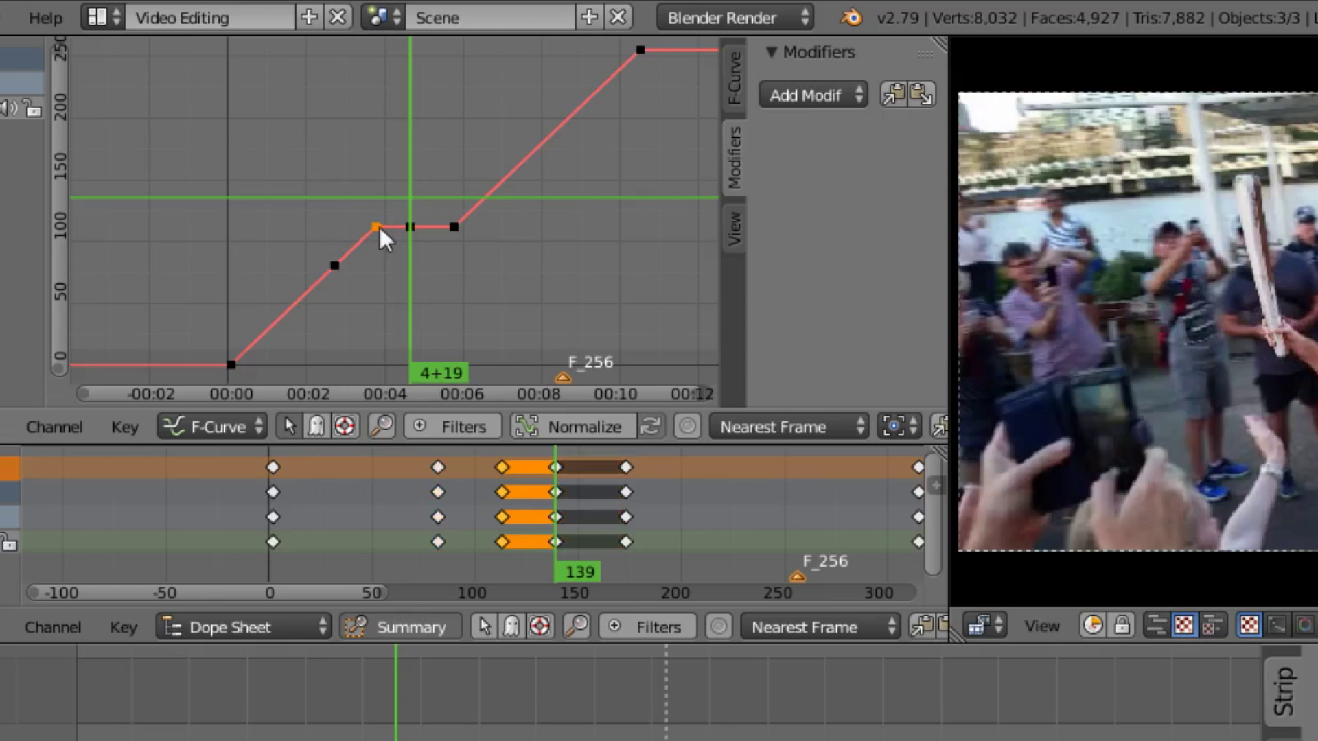
{"action": "key", "text": "x"}
{"action": "left_click", "coordinate": [382, 236]}
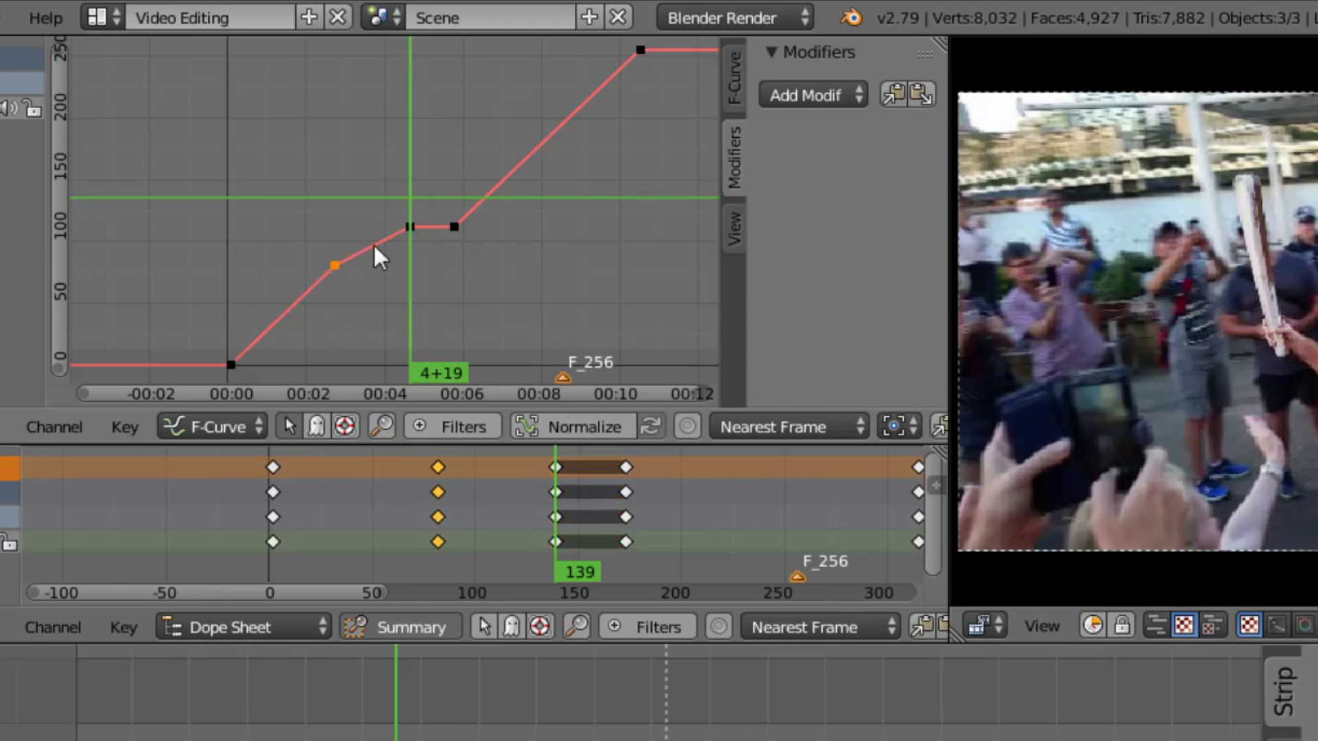
{"action": "key", "text": "t"}
{"action": "left_click", "coordinate": [375, 247]}
Step: Key the speed curve at frames 161 and 205, then delete the frame-161 key
{"action": "left_click_drag", "start_coordinate": [435, 202], "coordinate": [438, 201]}
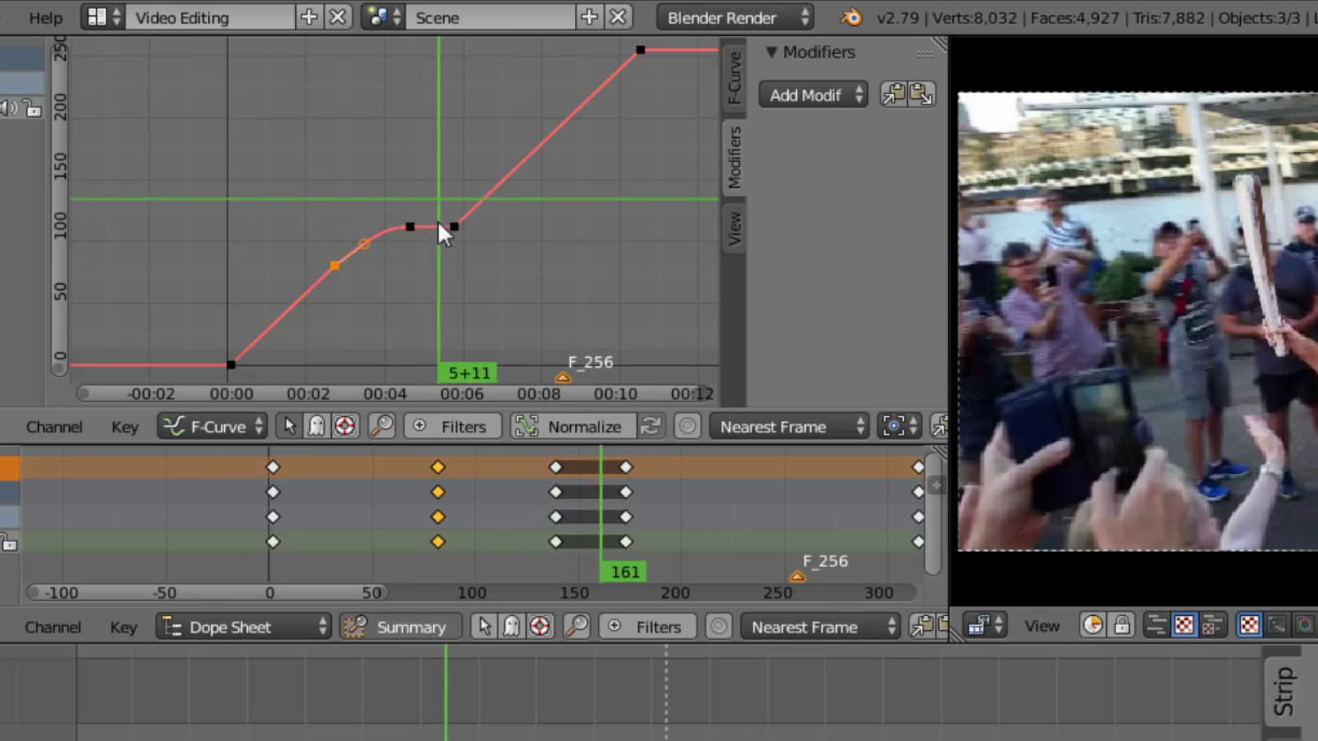
{"action": "key", "text": "i"}
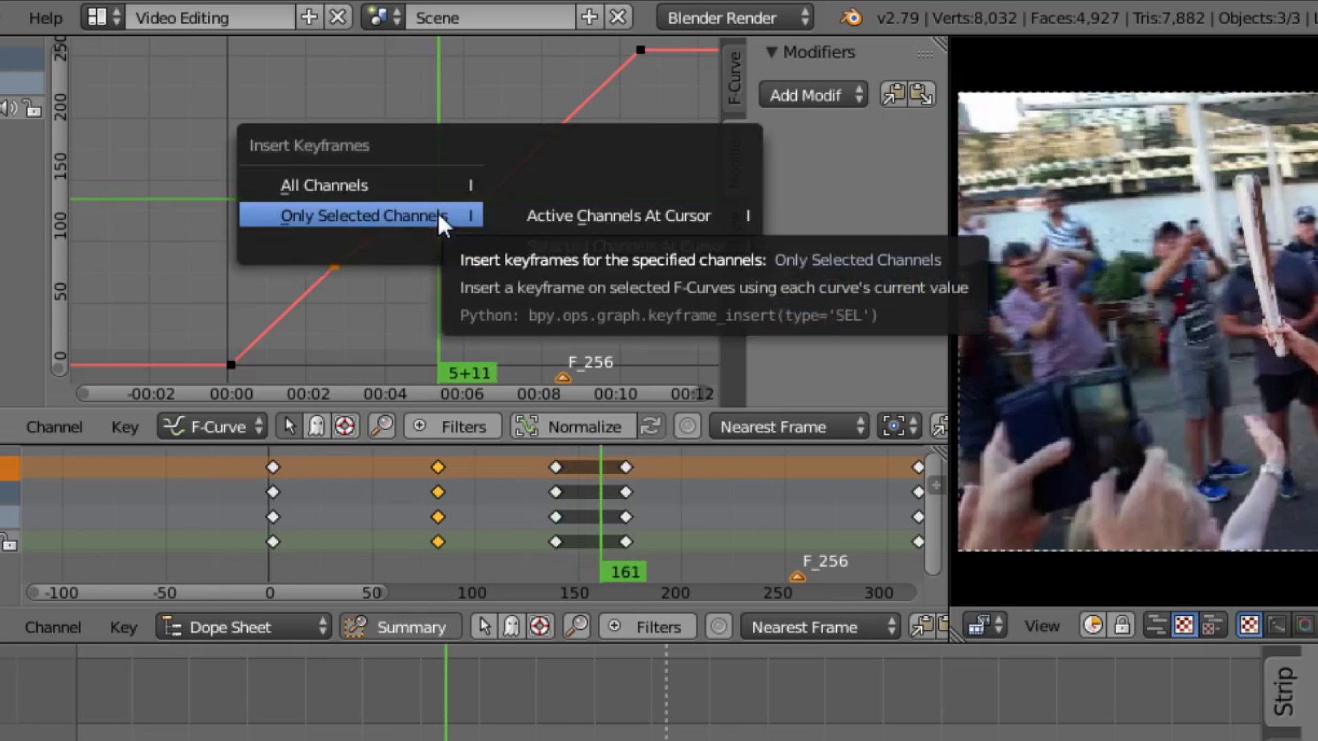
{"action": "left_click", "coordinate": [441, 221]}
{"action": "left_click", "coordinate": [496, 157]}
{"action": "key", "text": "i"}
{"action": "left_click", "coordinate": [495, 180]}
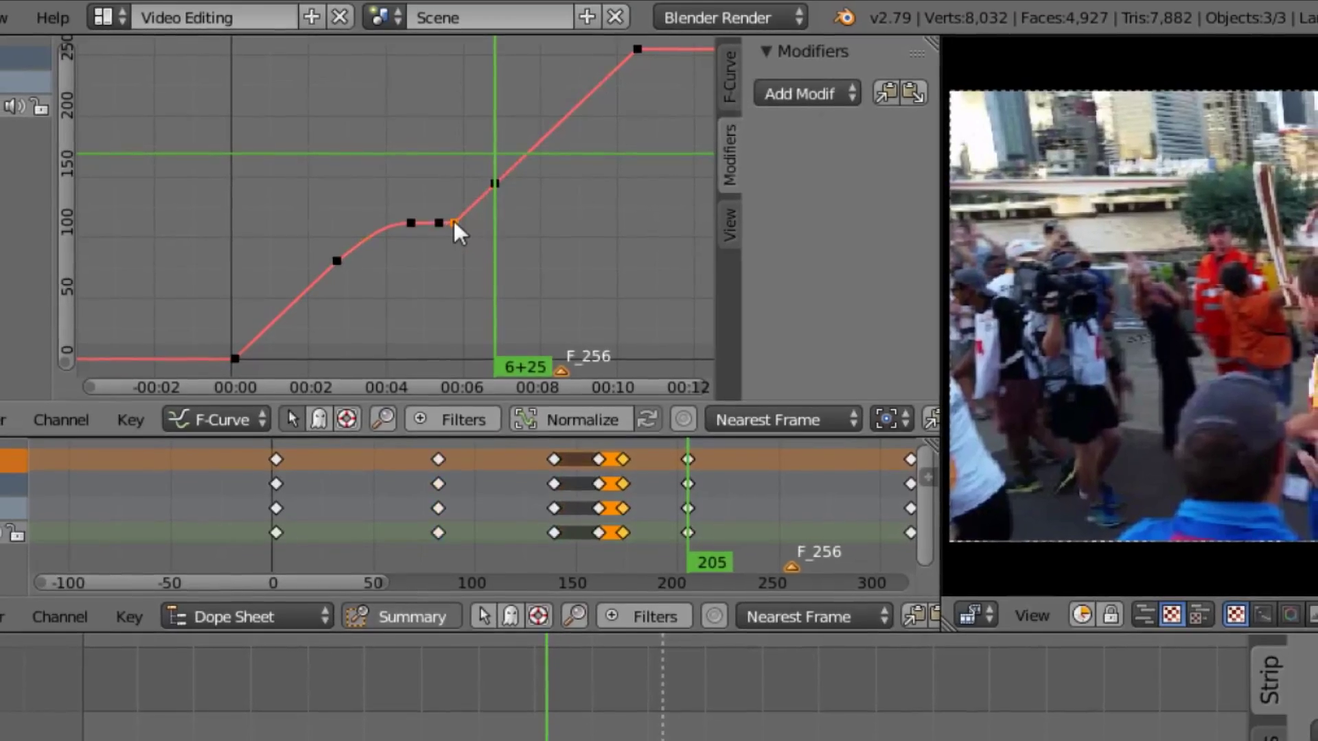
{"action": "key", "text": "x"}
{"action": "left_click", "coordinate": [455, 227]}
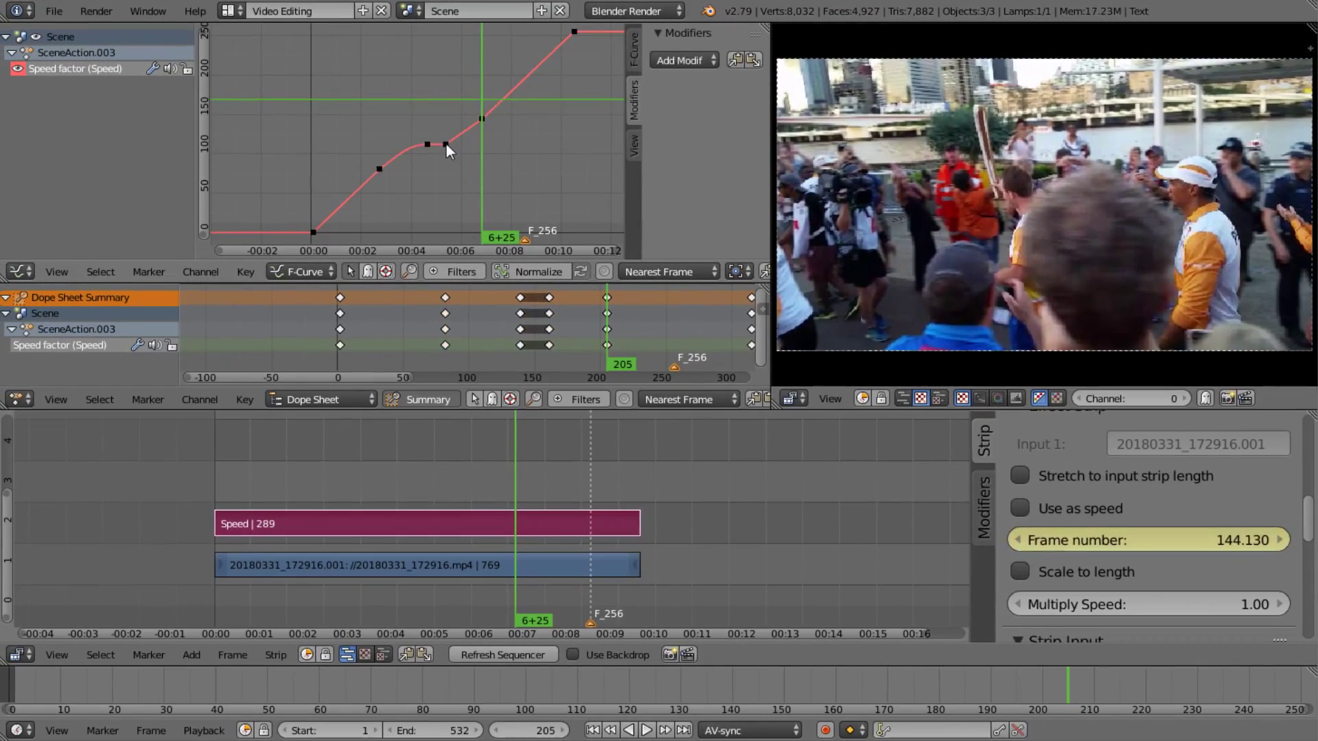
Step: Set the pause-end key to Bezier and play back the eased speed change from frame 48
{"action": "left_click", "coordinate": [445, 166]}
{"action": "key", "text": "t"}
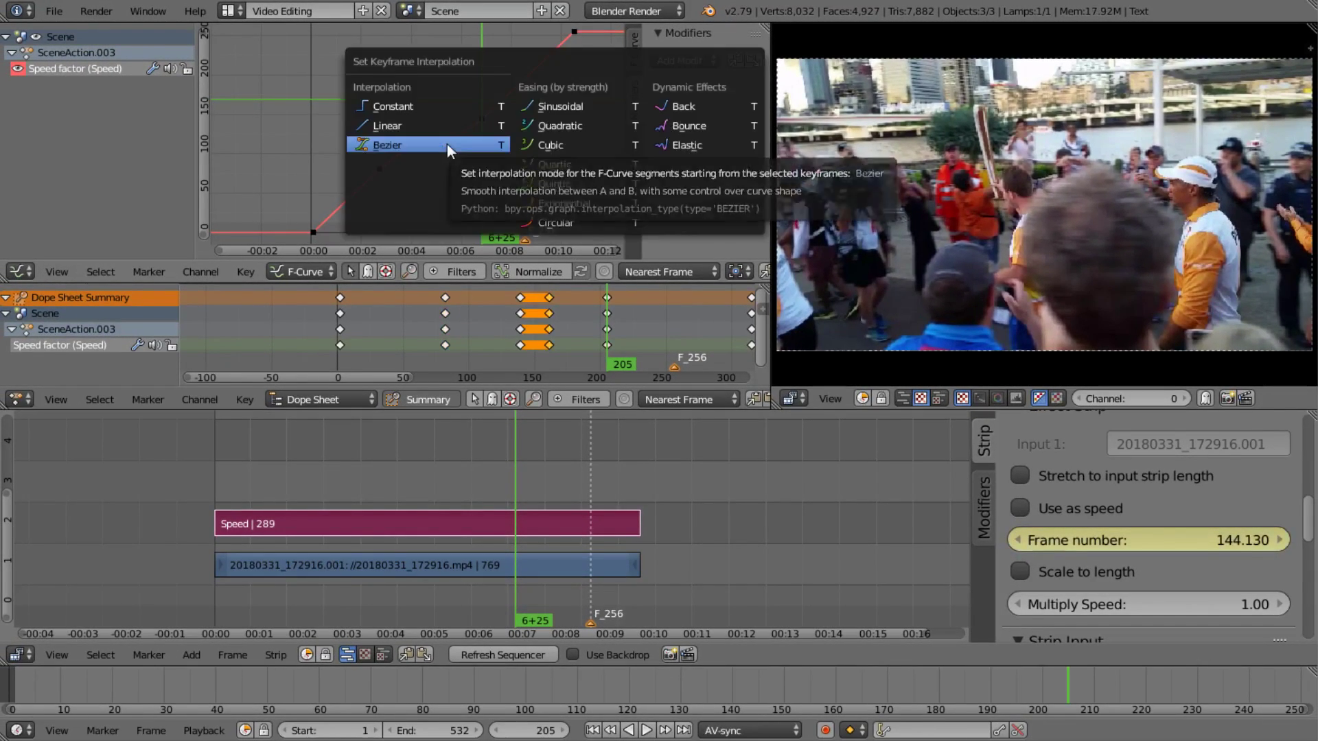
{"action": "left_click", "coordinate": [447, 144]}
{"action": "left_click", "coordinate": [348, 121]}
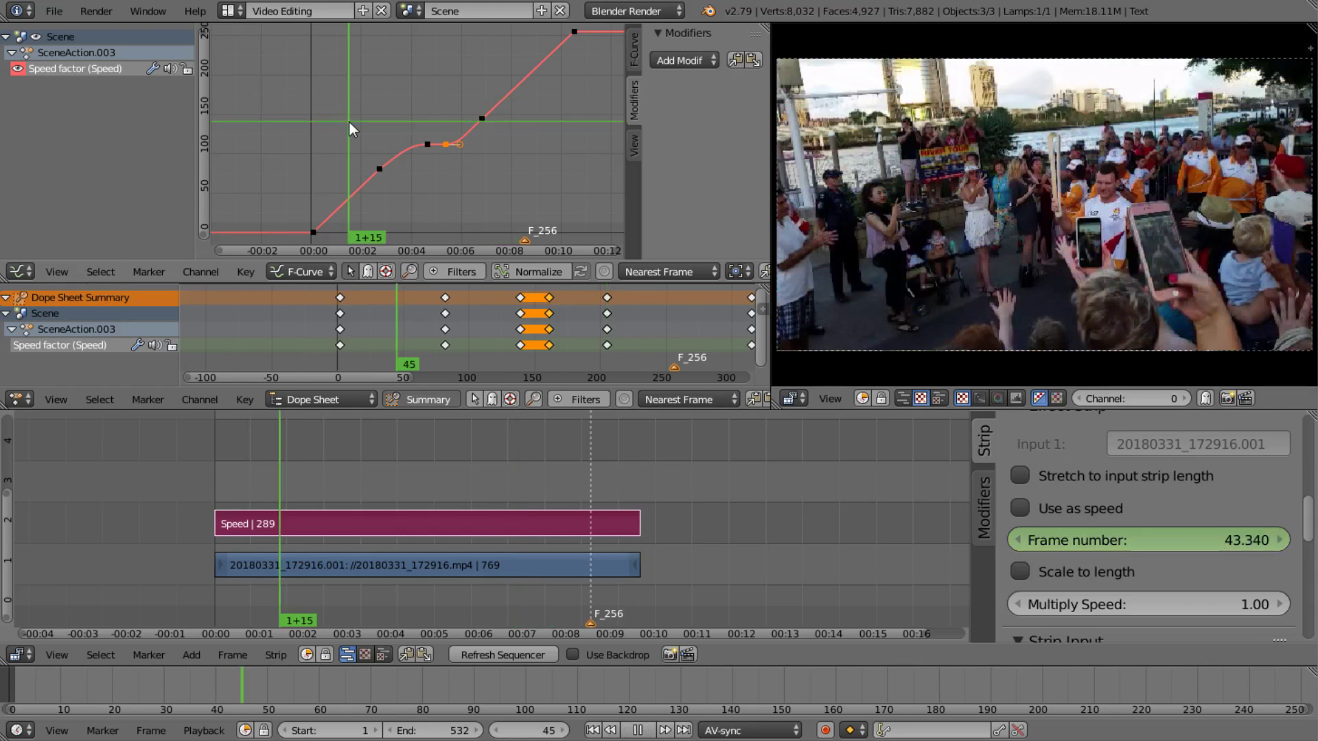
{"action": "key", "text": "alt+a"}
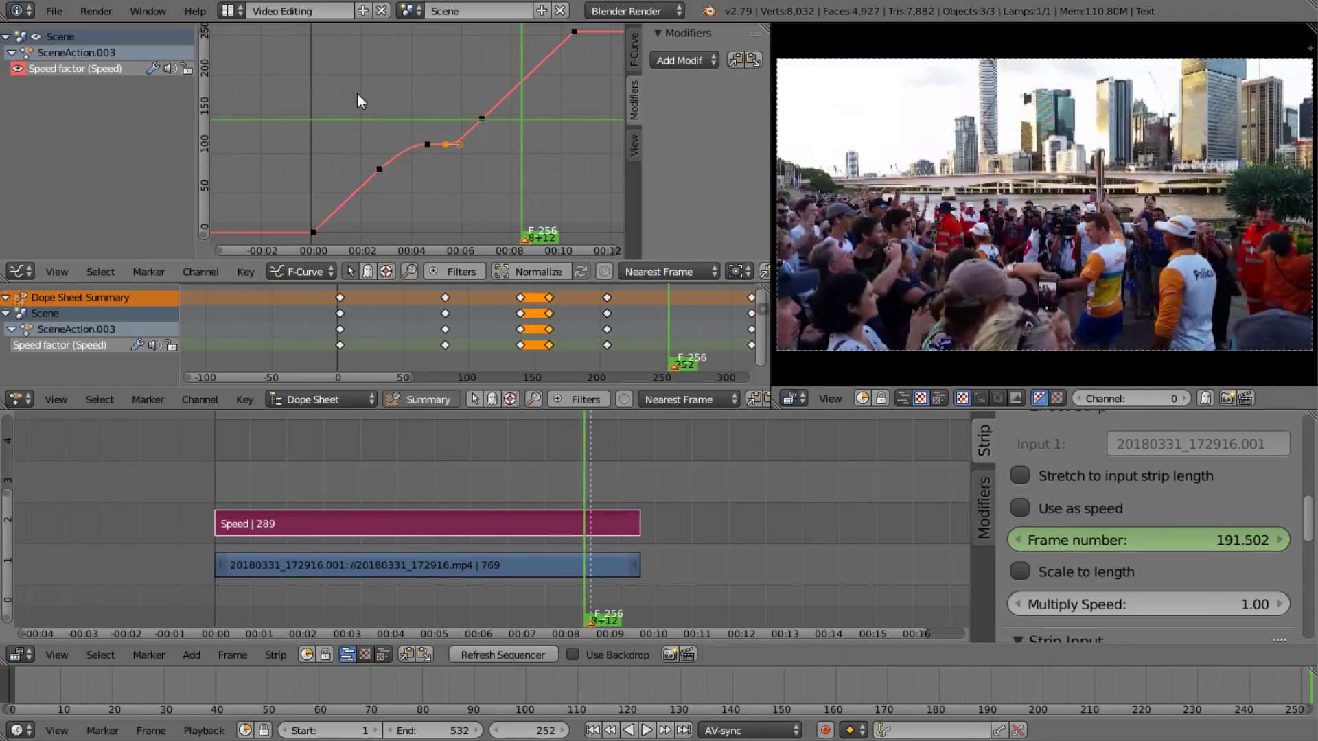
{"action": "key", "text": "Home"}
{"action": "left_click_drag", "start_coordinate": [436, 480], "coordinate": [300, 474]}
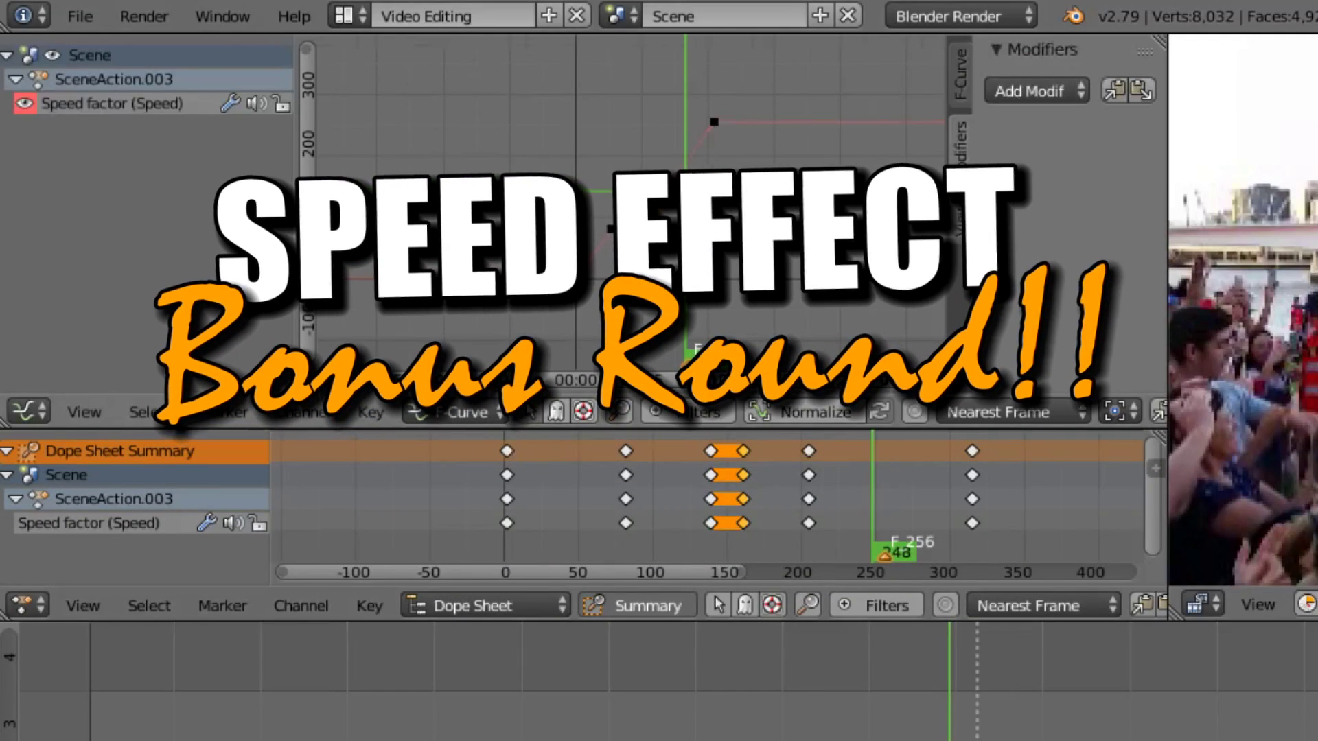
Step: Add a Noise modifier (Scale 13.1, Strength 50.6) to the speed factor curve
{"action": "key", "text": "a"}
{"action": "left_click", "coordinate": [1030, 49]}
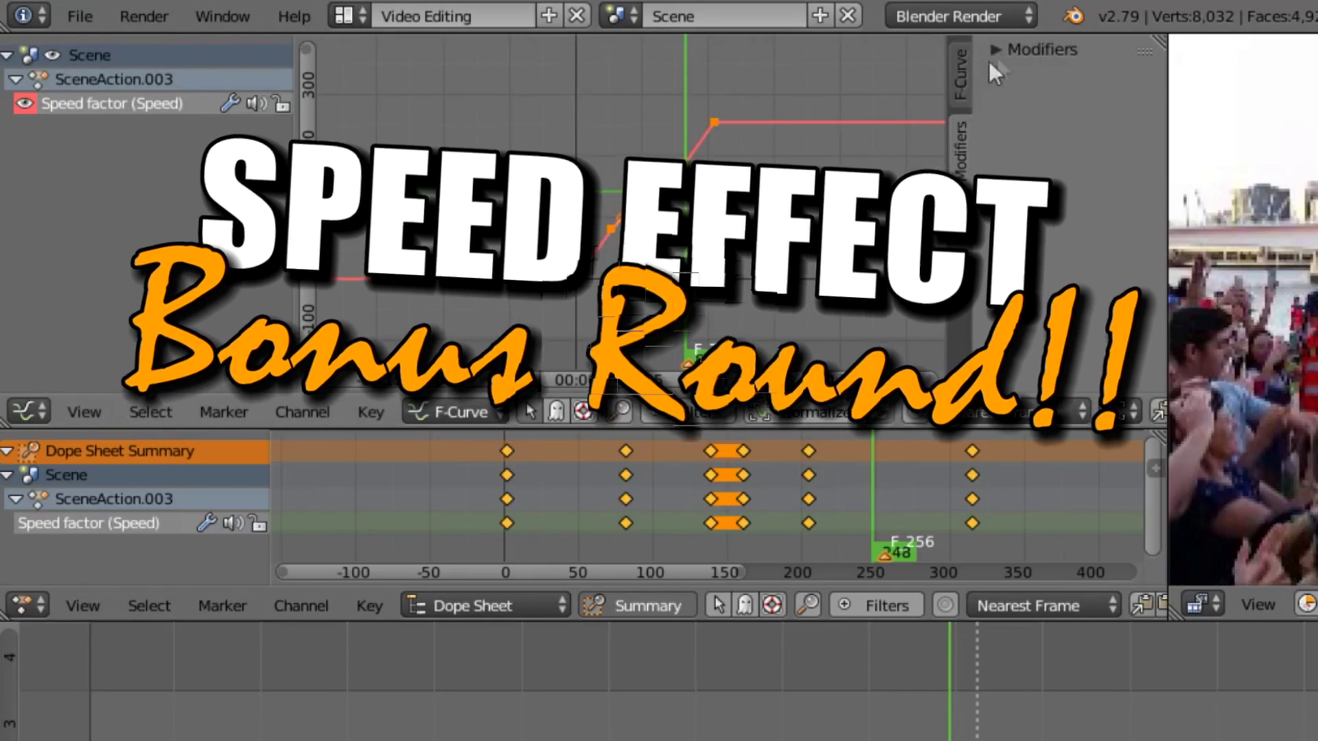
{"action": "left_click", "coordinate": [998, 50]}
{"action": "left_click", "coordinate": [1031, 92]}
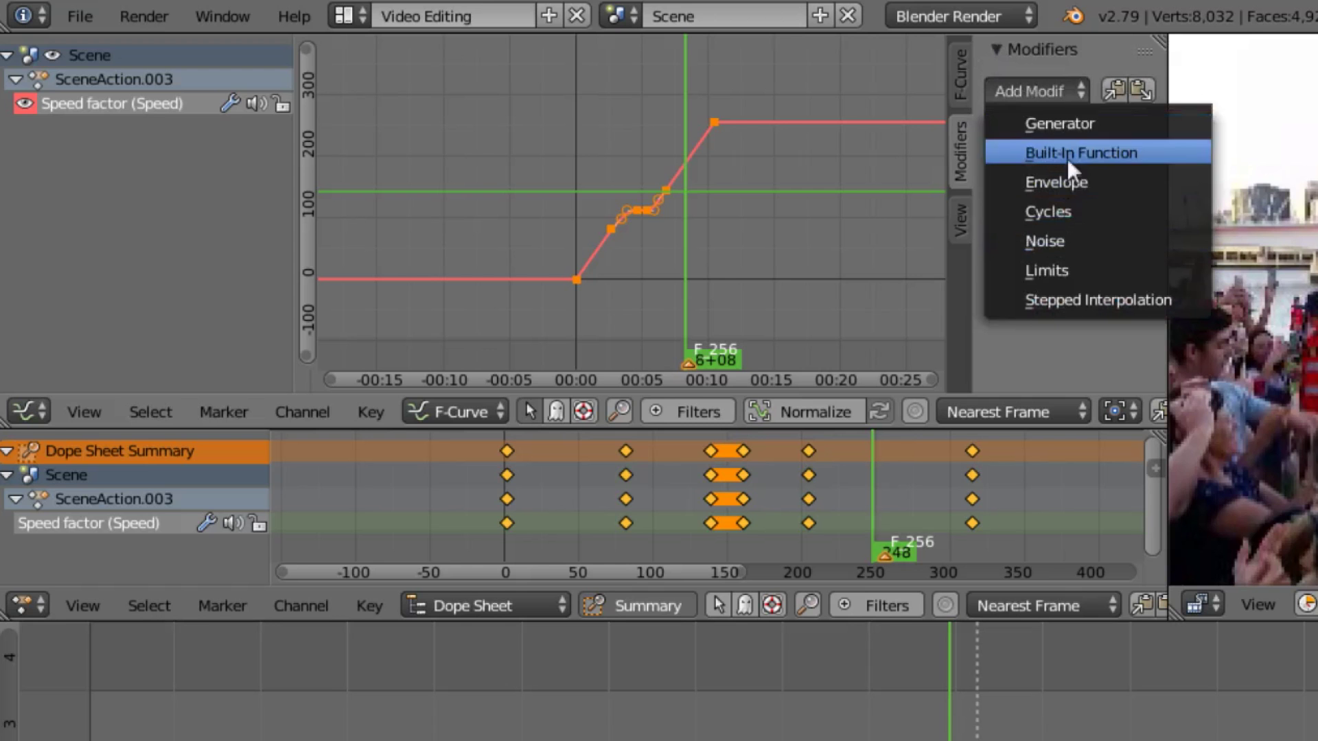
{"action": "left_click", "coordinate": [1065, 241]}
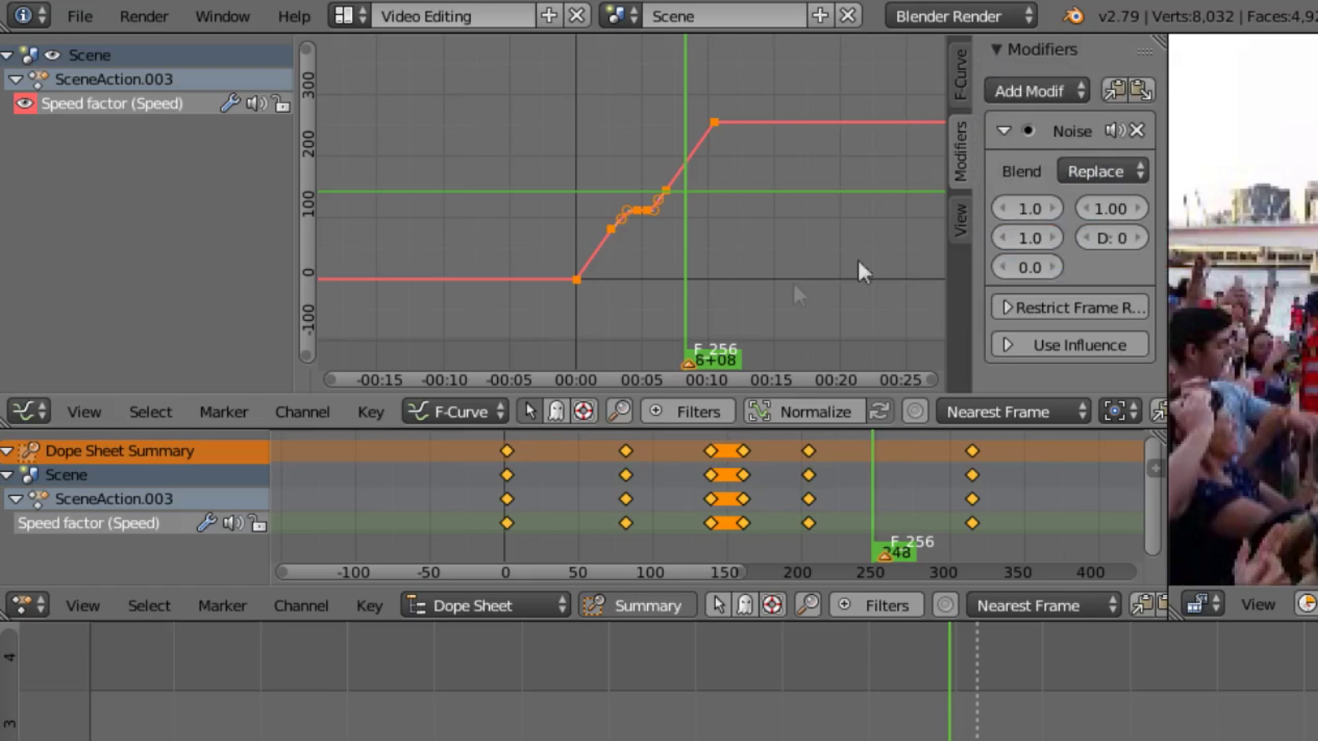
{"action": "middle_click_drag", "start_coordinate": [736, 265], "coordinate": [842, 292], "text": "ctrl"}
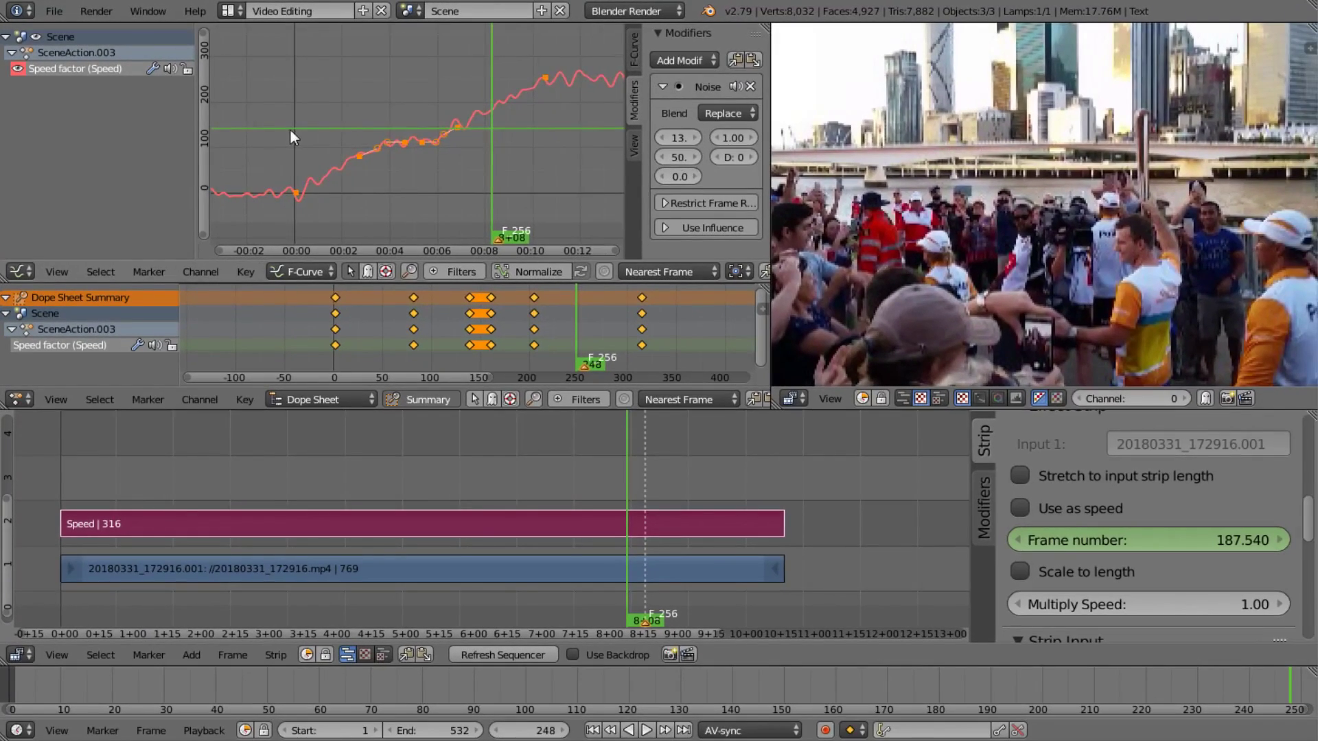
Step: Play back the noisy speed change from frame 0, refreshing the preview image
{"action": "left_click", "coordinate": [446, 195]}
{"action": "key", "text": "alt+a"}
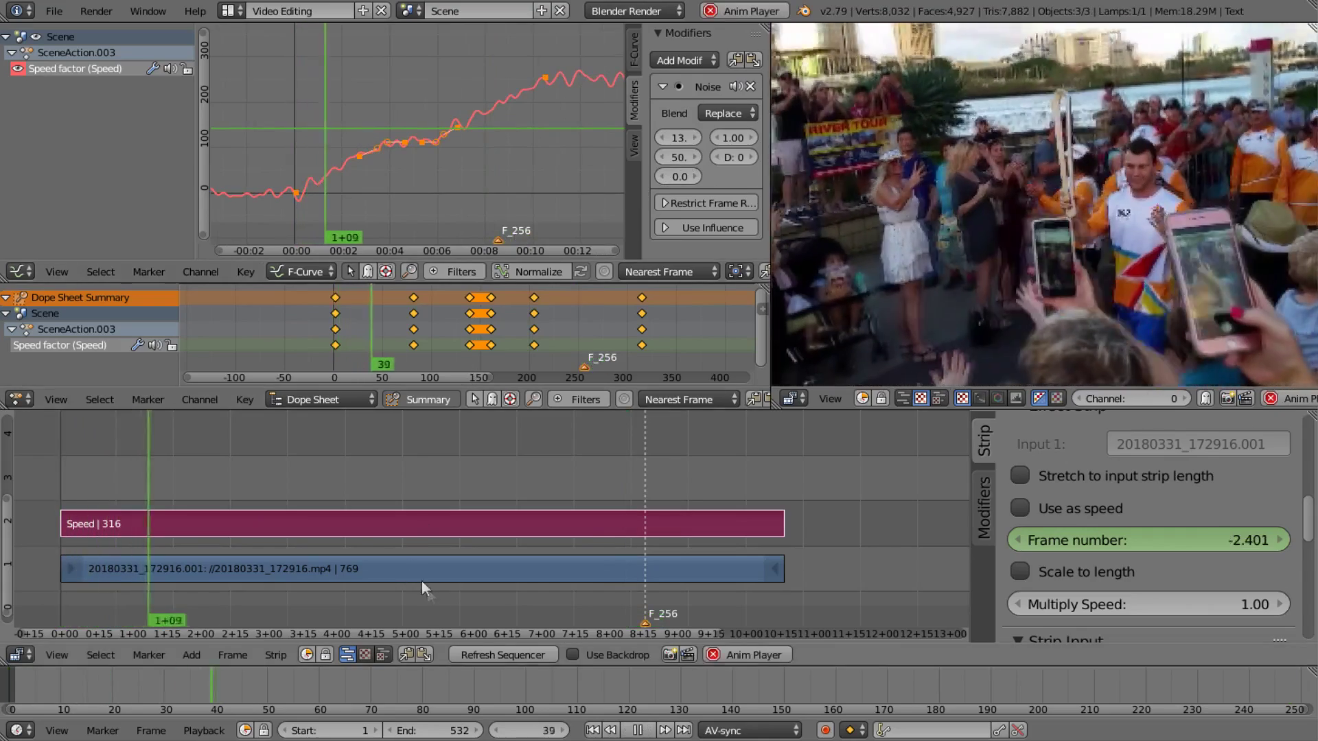
{"action": "left_click", "coordinate": [489, 656]}
{"action": "key", "text": "alt+a"}
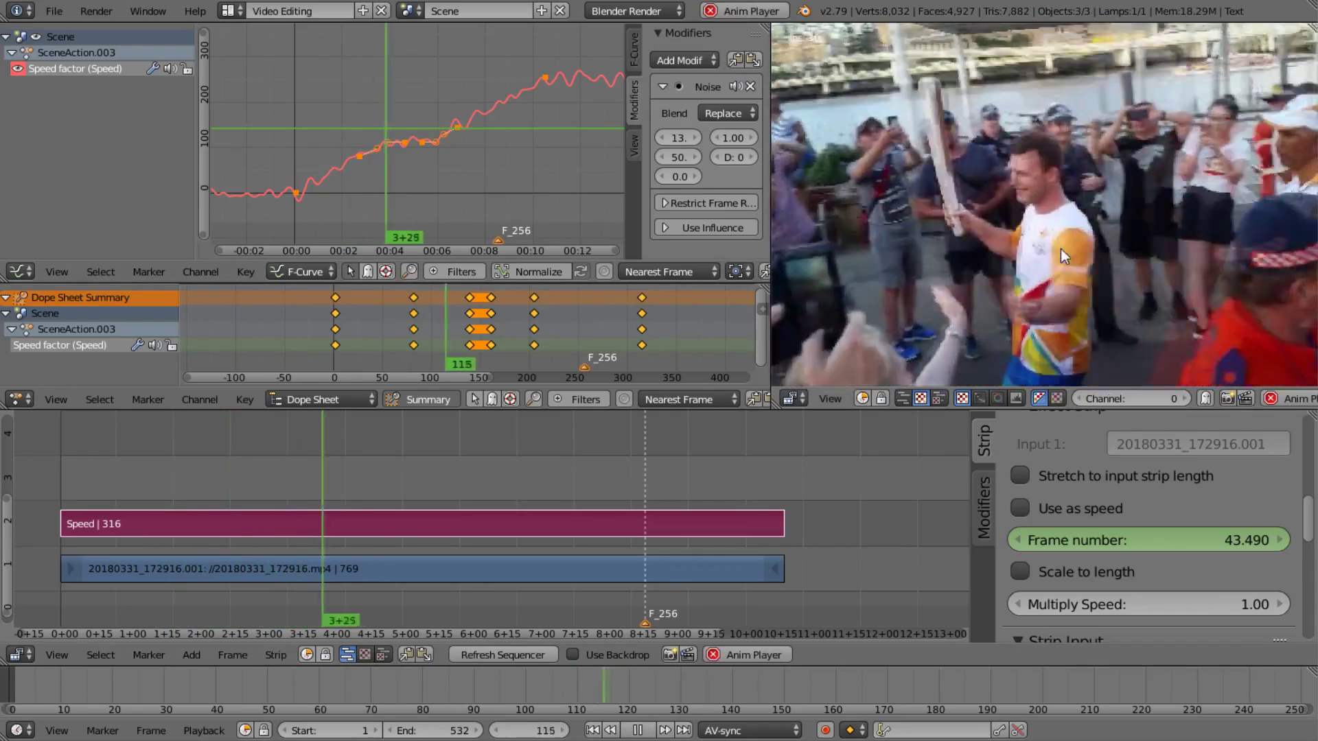
{"action": "scroll", "coordinate": [1060, 247], "scroll_direction": "down", "scroll_amount": 3}
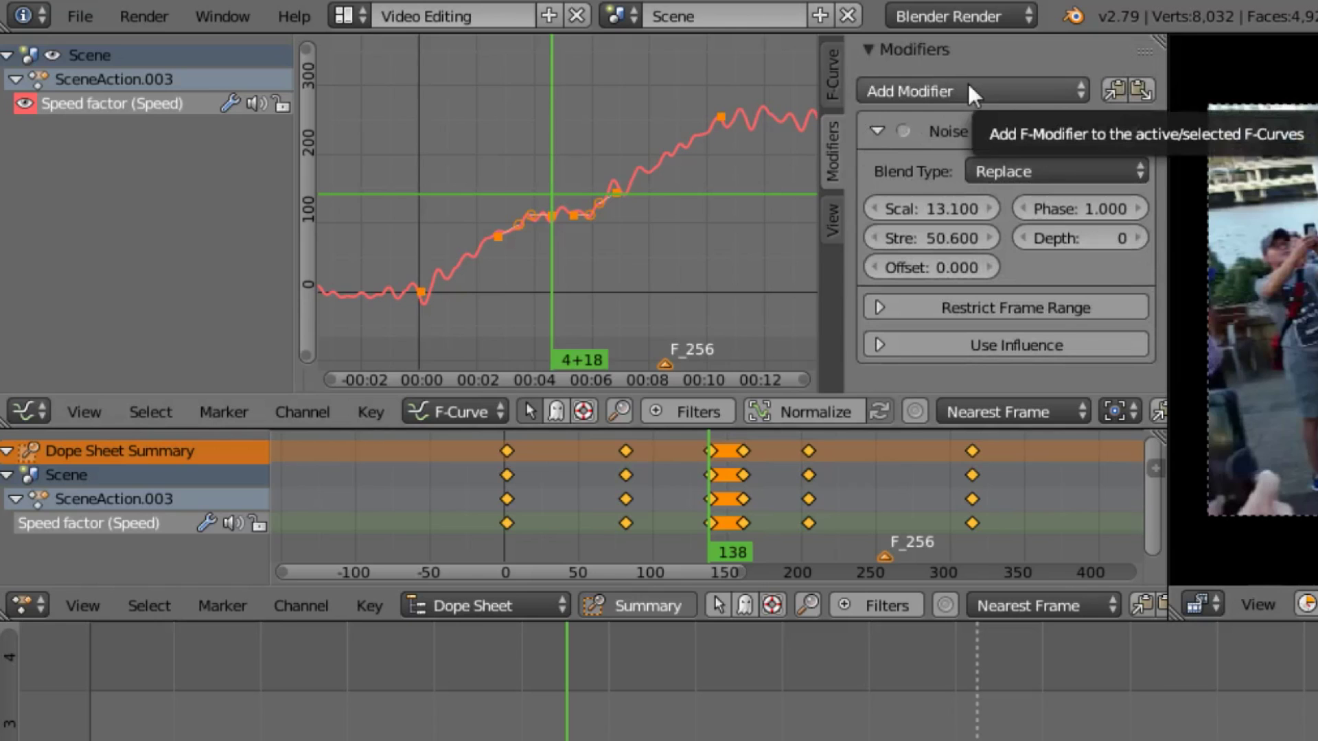
Step: Add a Stepped Interpolation modifier with Step Size 7.2 and frame the whole curve
{"action": "left_click", "coordinate": [968, 88]}
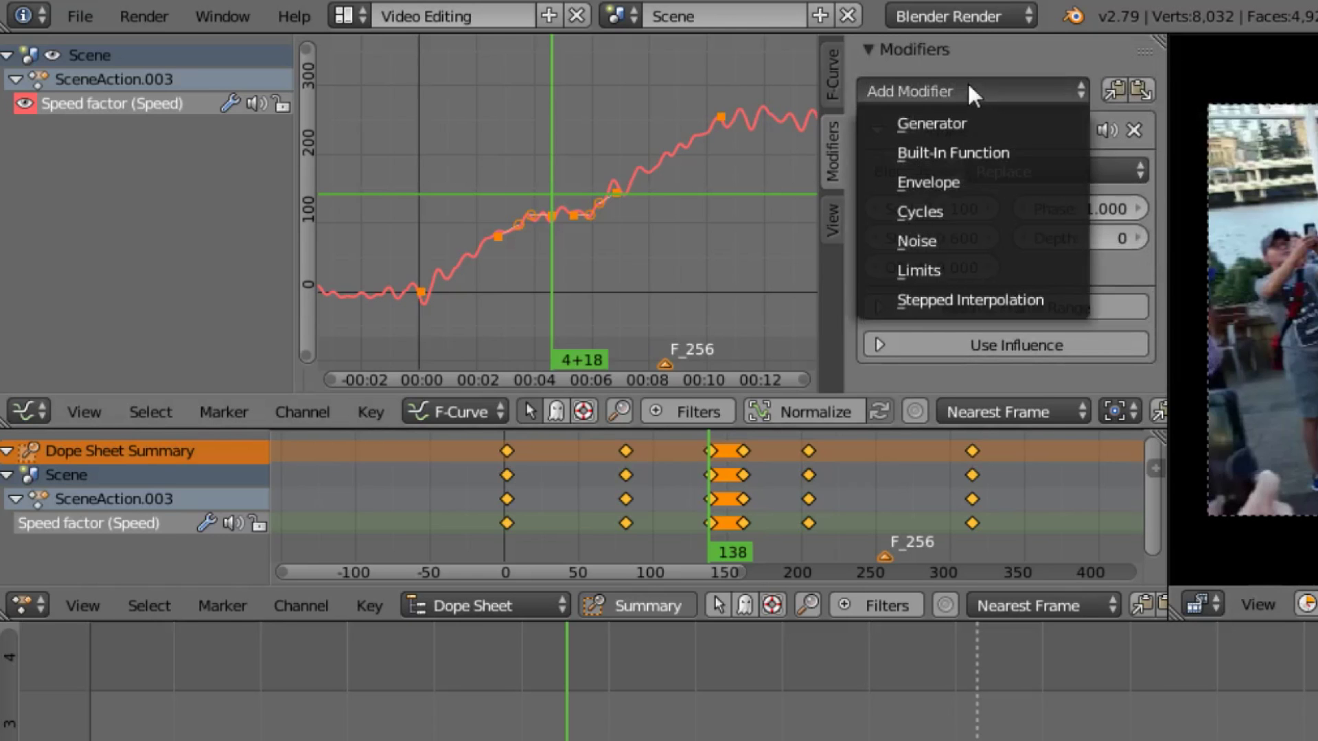
{"action": "left_click", "coordinate": [975, 300]}
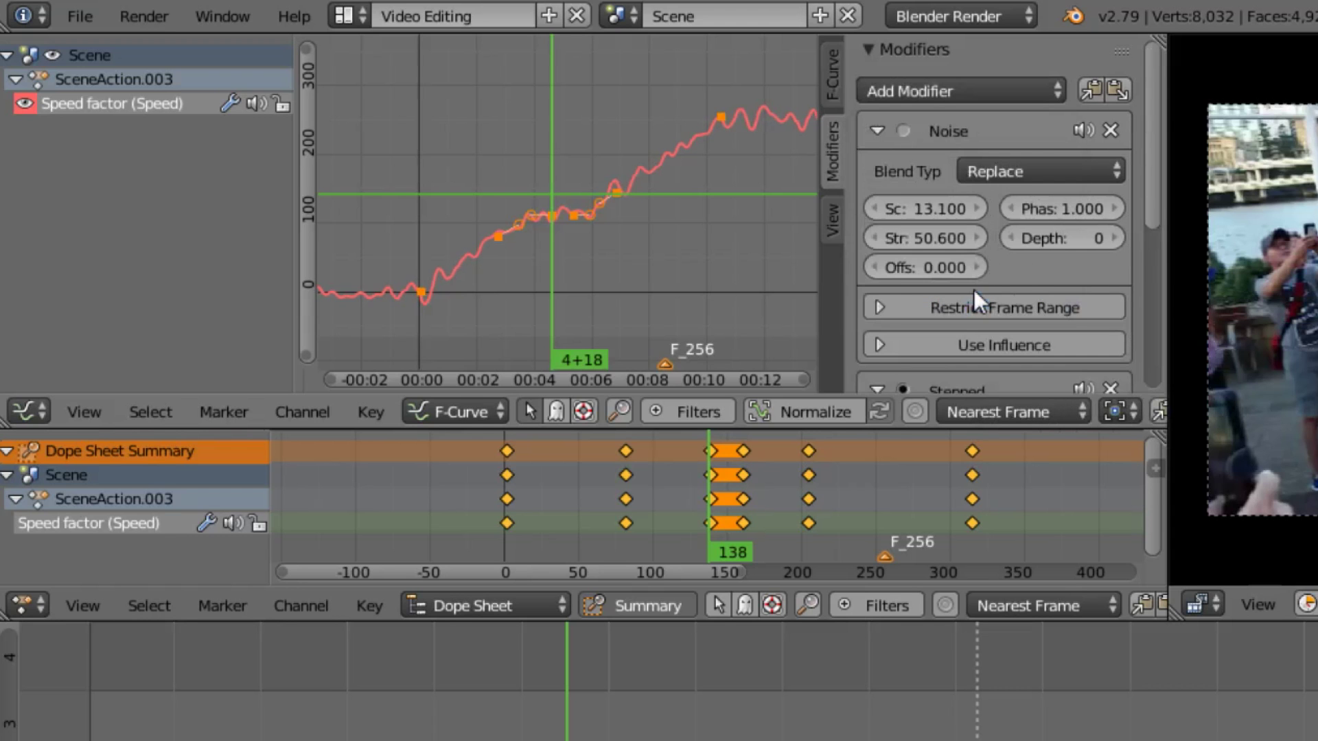
{"action": "left_click_drag", "start_coordinate": [1150, 199], "coordinate": [1139, 365]}
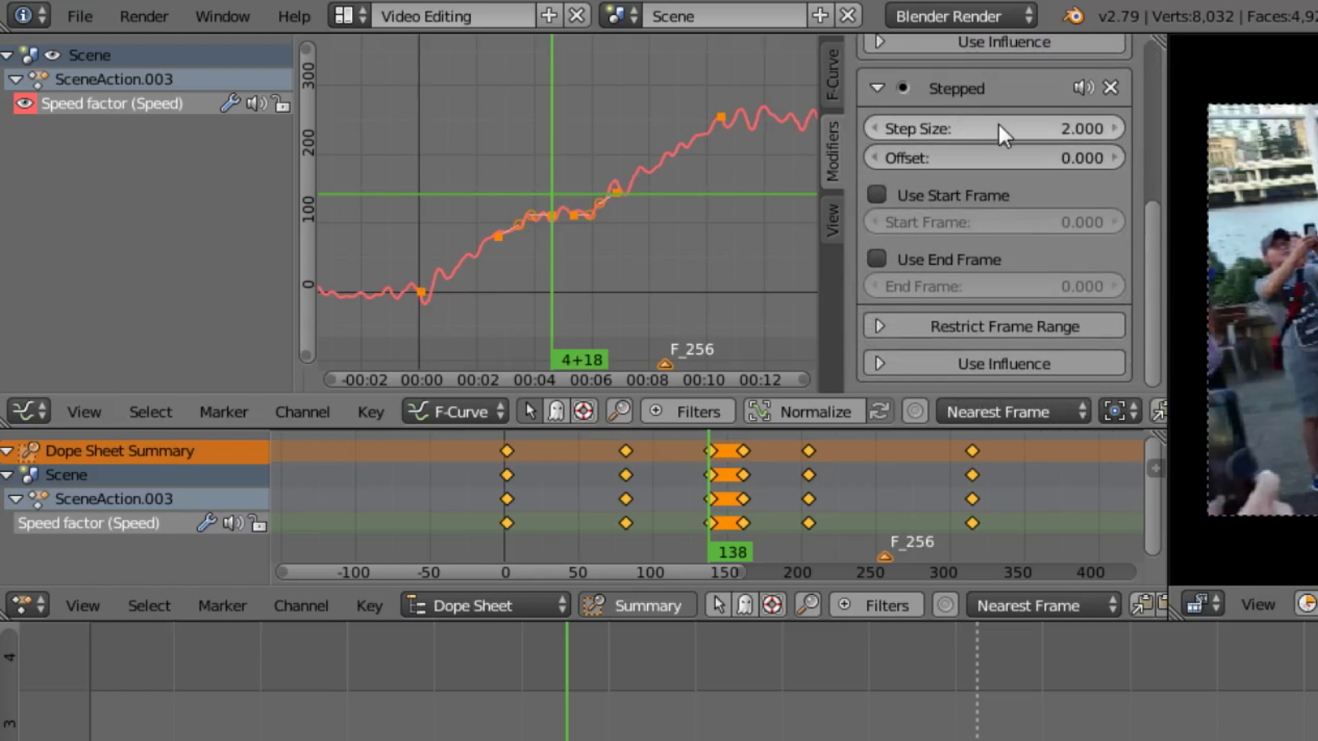
{"action": "scroll", "coordinate": [530, 162], "scroll_direction": "up", "scroll_amount": 5}
{"action": "scroll", "coordinate": [532, 162], "scroll_direction": "up", "scroll_amount": 4}
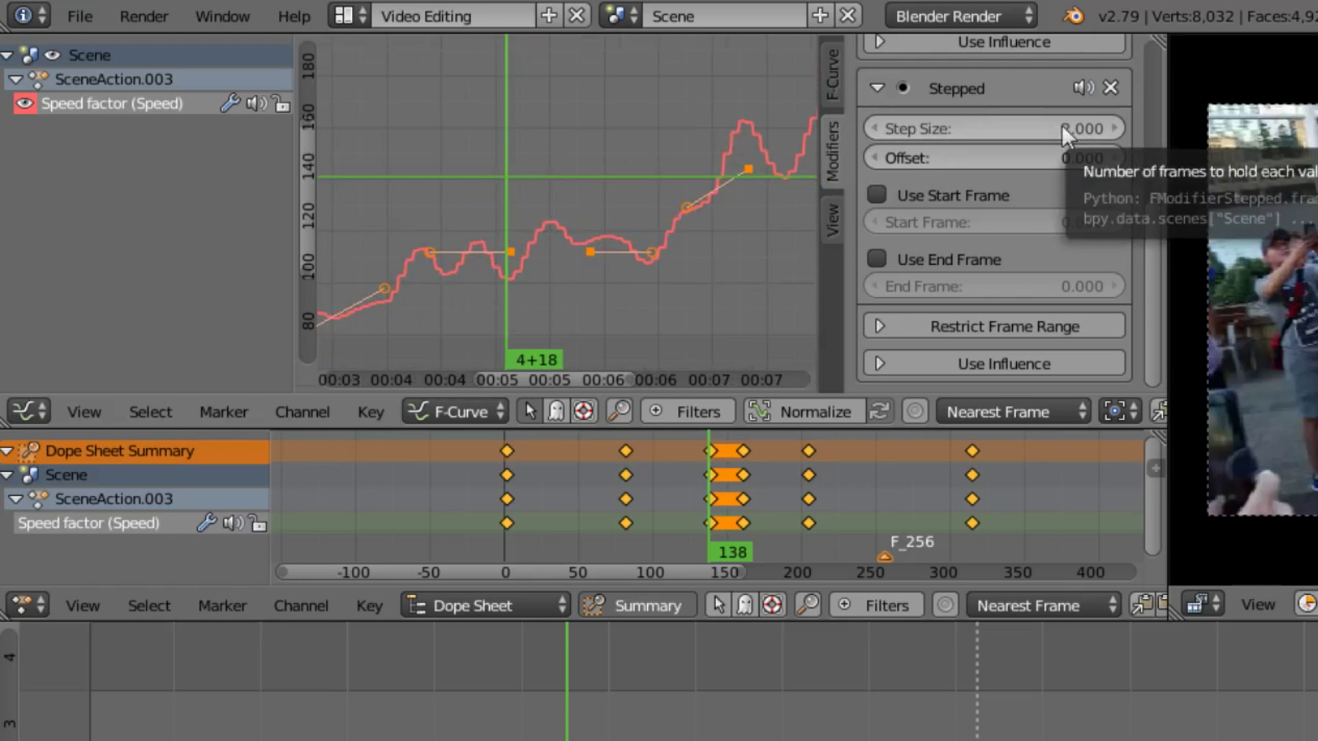
{"action": "left_click_drag", "start_coordinate": [994, 129], "coordinate": [1172, 128]}
{"action": "key", "text": "Home"}
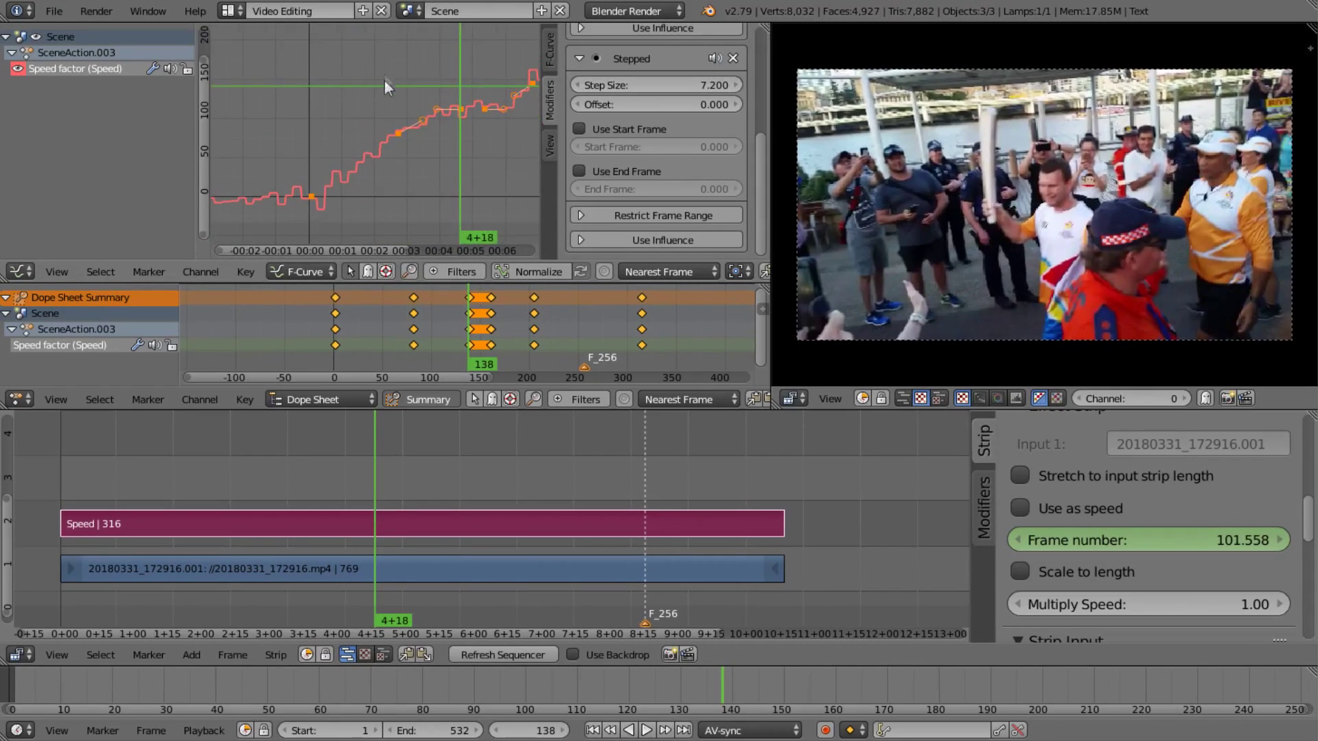
Step: Play the stepped speed ramp from near the start, stopping at frame 94
{"action": "left_click", "coordinate": [330, 137]}
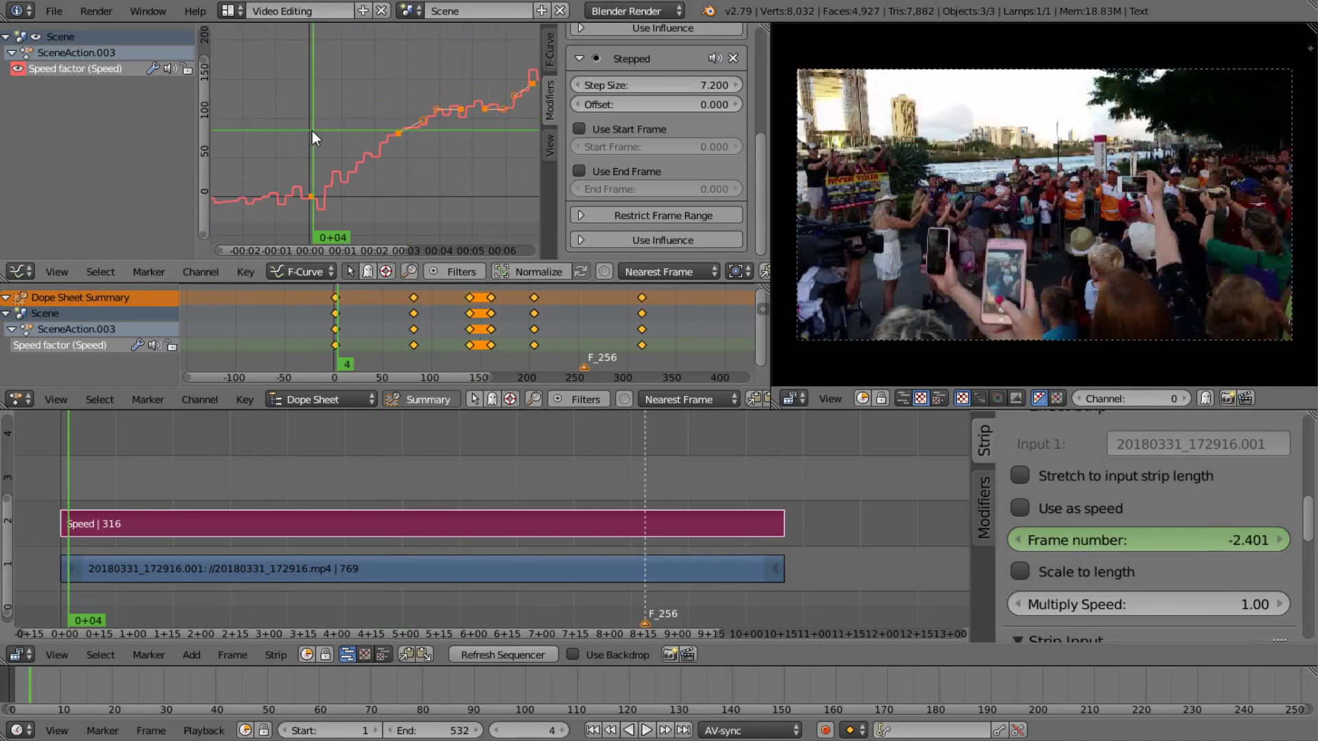
{"action": "left_click", "coordinate": [534, 695]}
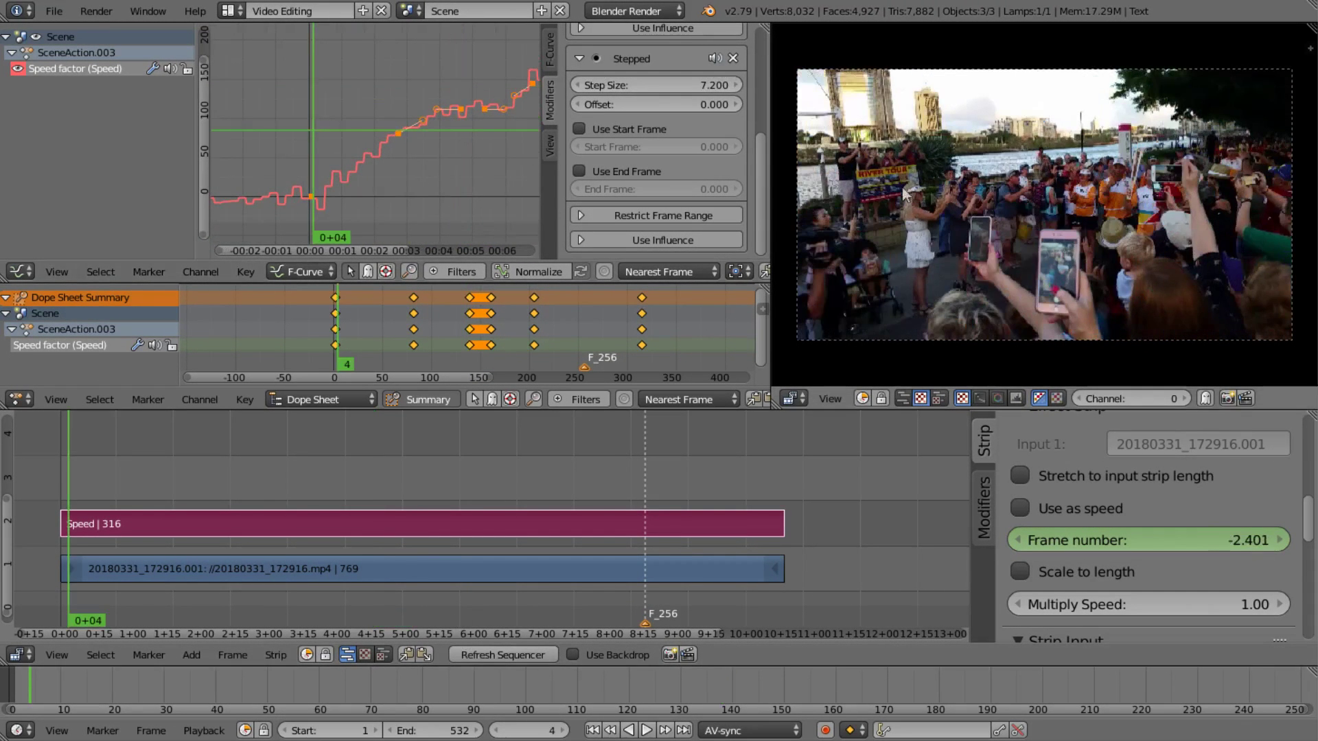
{"action": "key", "text": "alt+a"}
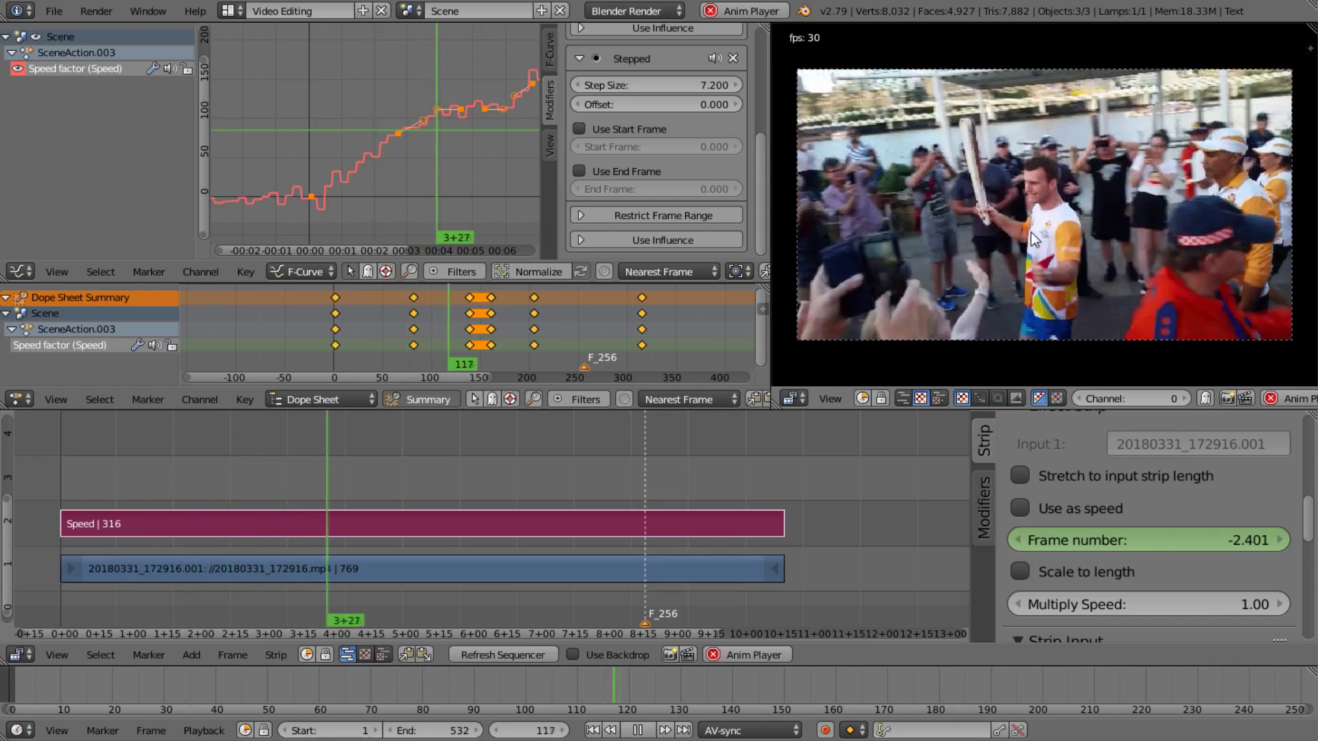
{"action": "key", "text": "alt+a"}
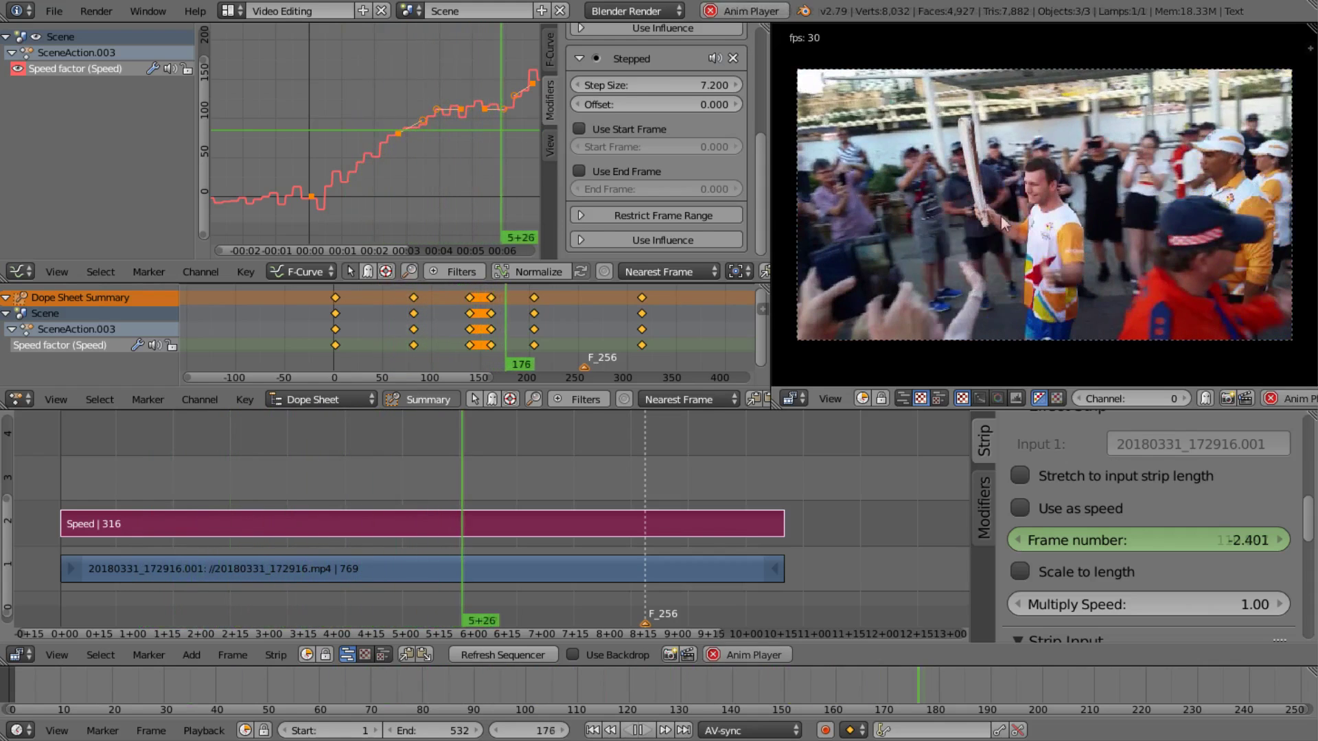
{"action": "scroll", "coordinate": [640, 103], "scroll_direction": "up", "scroll_amount": 6}
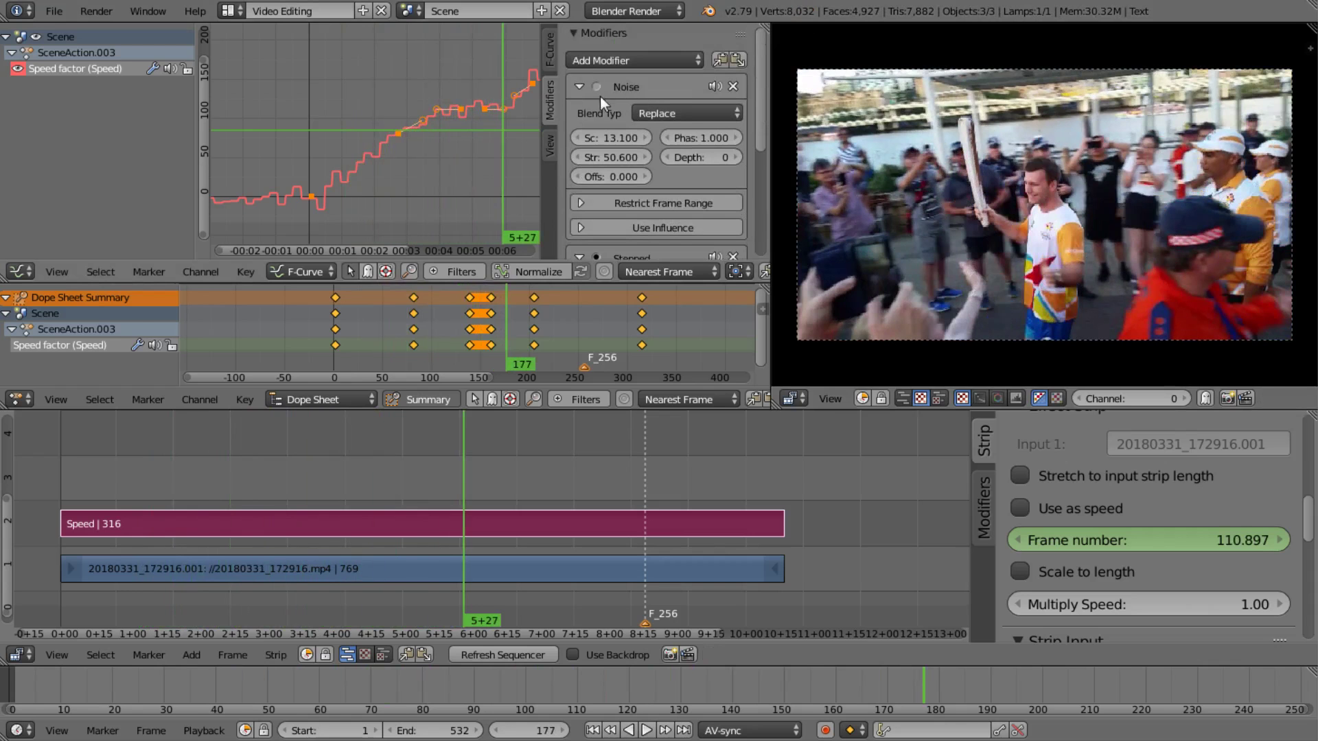
{"action": "left_click", "coordinate": [326, 147]}
{"action": "key", "text": "alt+a"}
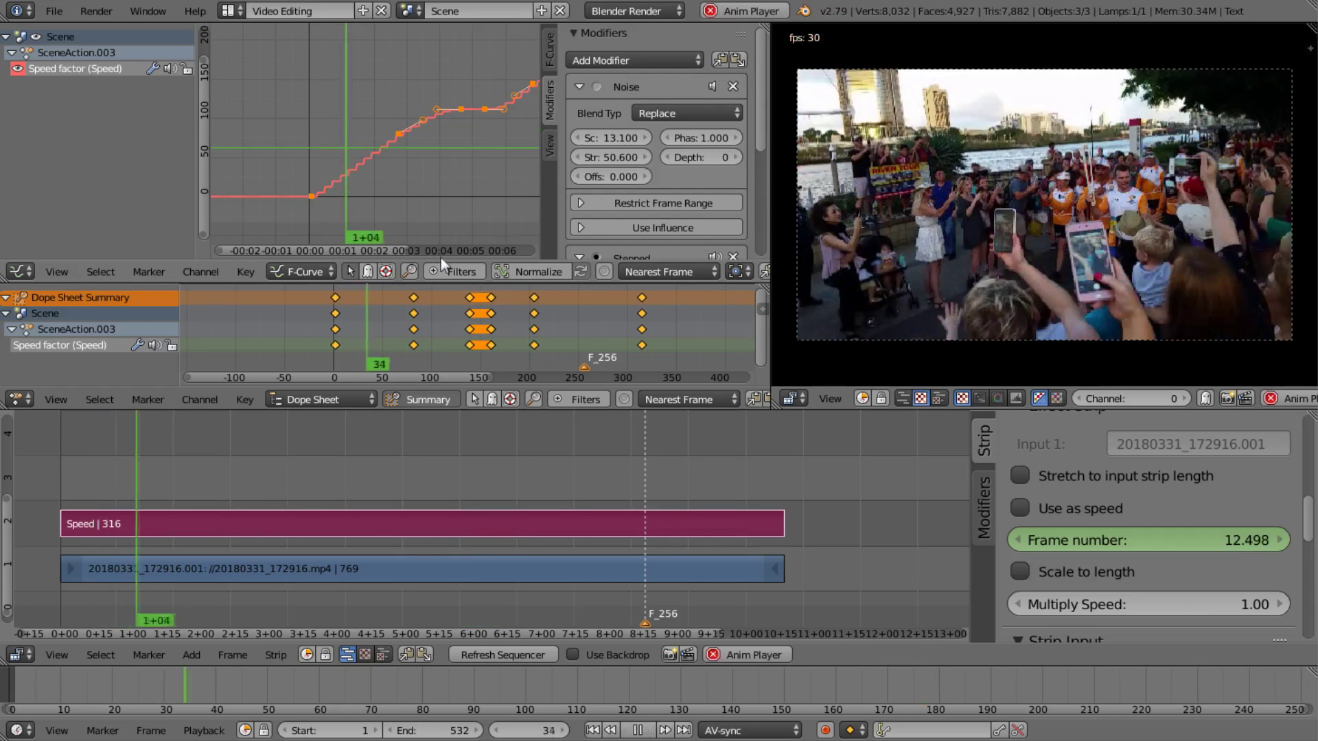
{"action": "key", "text": "alt+a"}
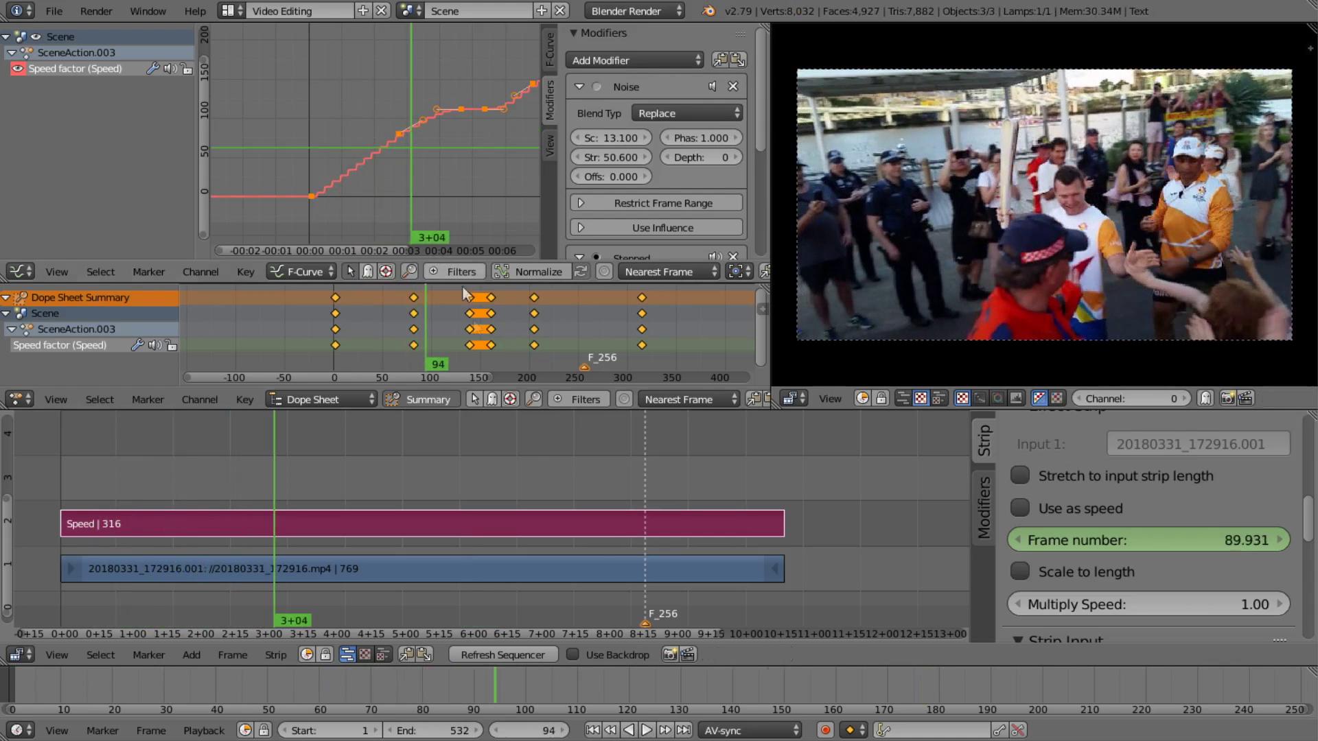
Step: Refresh the sequencer preview and replay from near the start to frame 267
{"action": "left_click", "coordinate": [539, 653]}
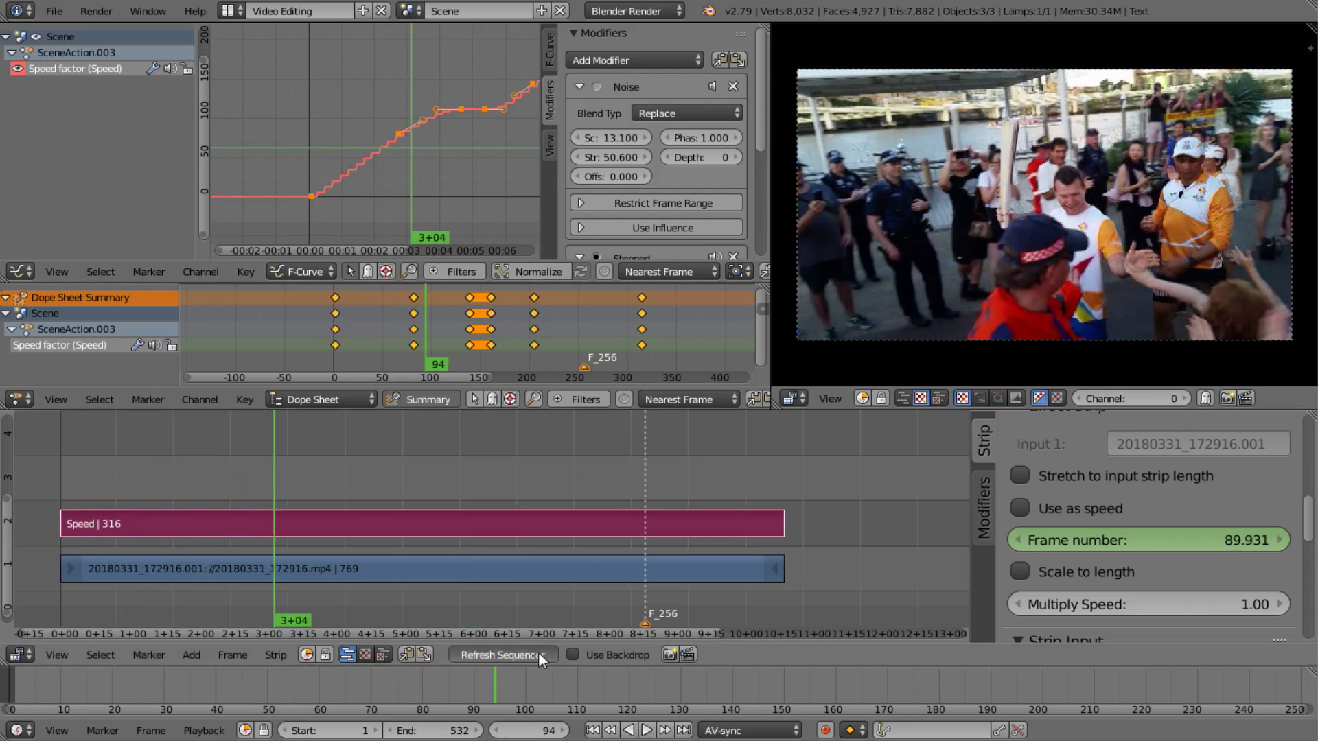
{"action": "left_click", "coordinate": [316, 148]}
{"action": "key", "text": "alt+a"}
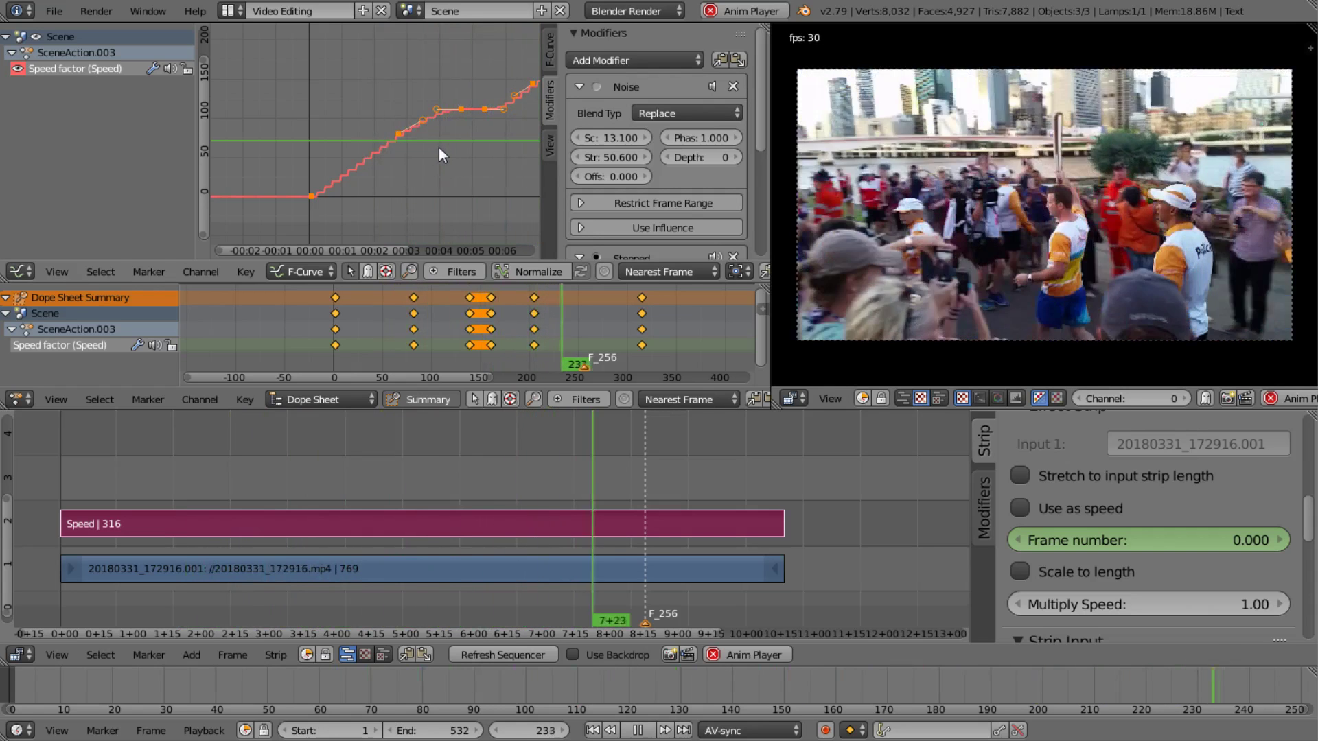
{"action": "key", "text": "alt+a"}
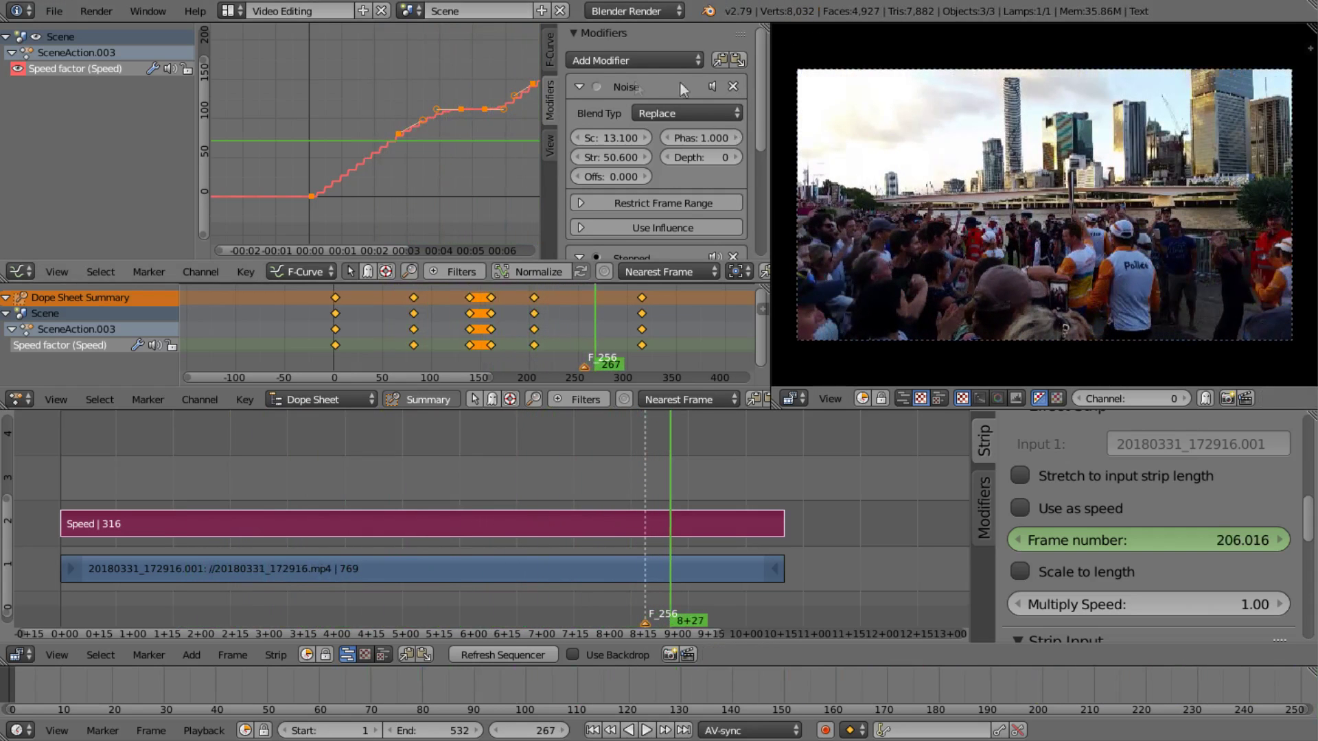
Step: Delete the Noise and Stepped modifiers and add an additive Sine Built-In Function modifier
{"action": "left_click", "coordinate": [733, 86]}
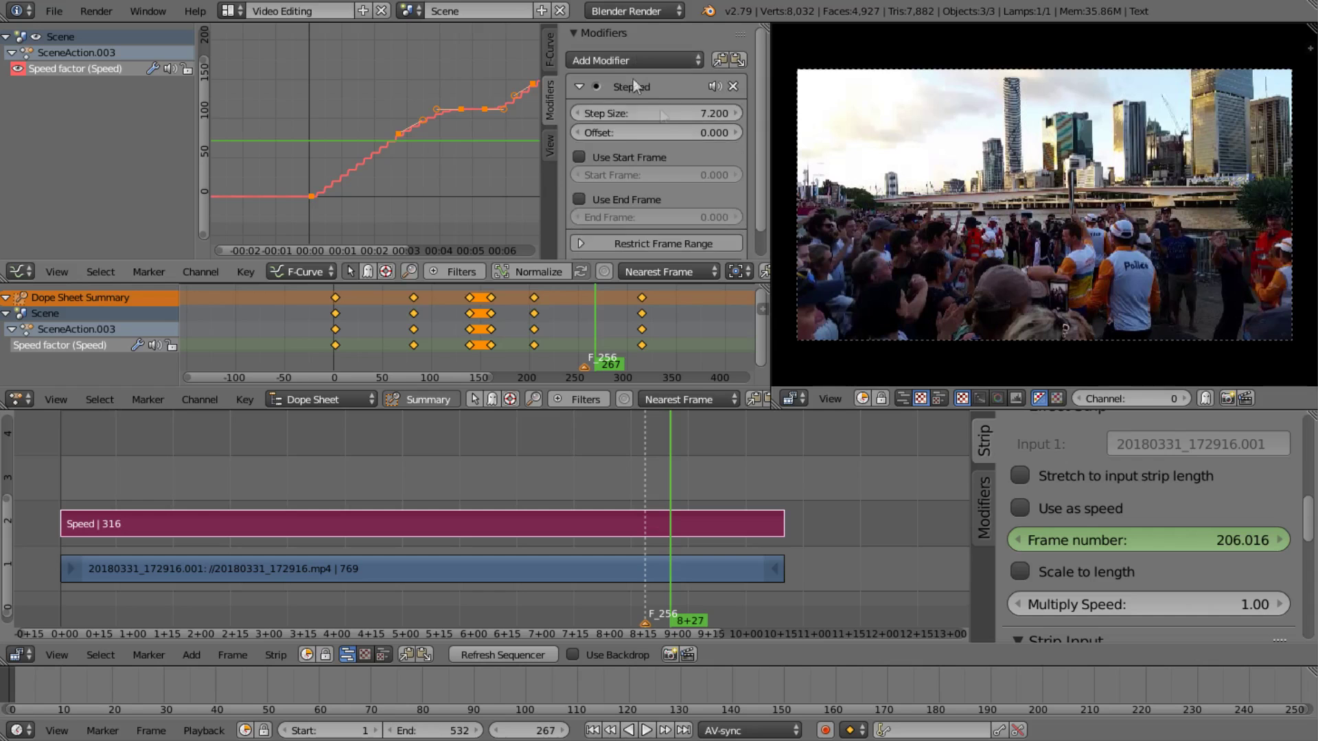
{"action": "left_click", "coordinate": [734, 86]}
{"action": "left_click", "coordinate": [638, 62]}
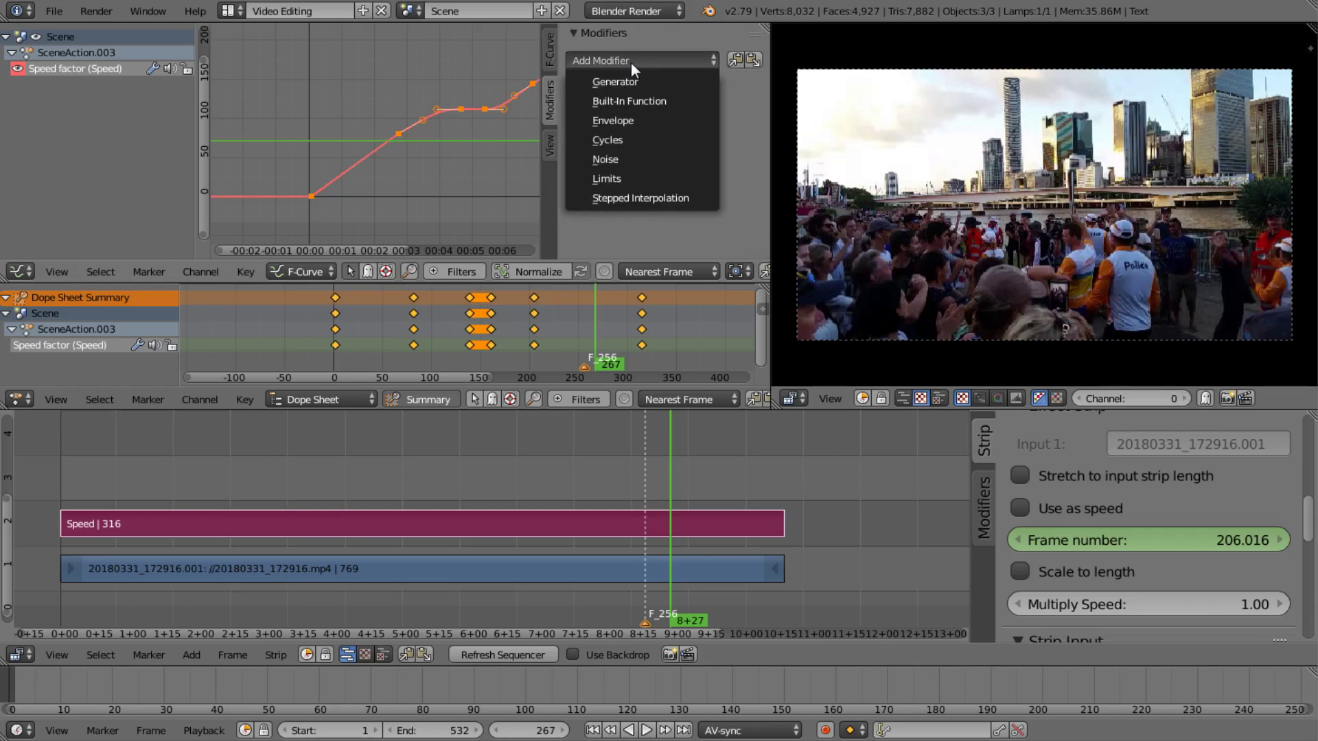
{"action": "left_click", "coordinate": [633, 102]}
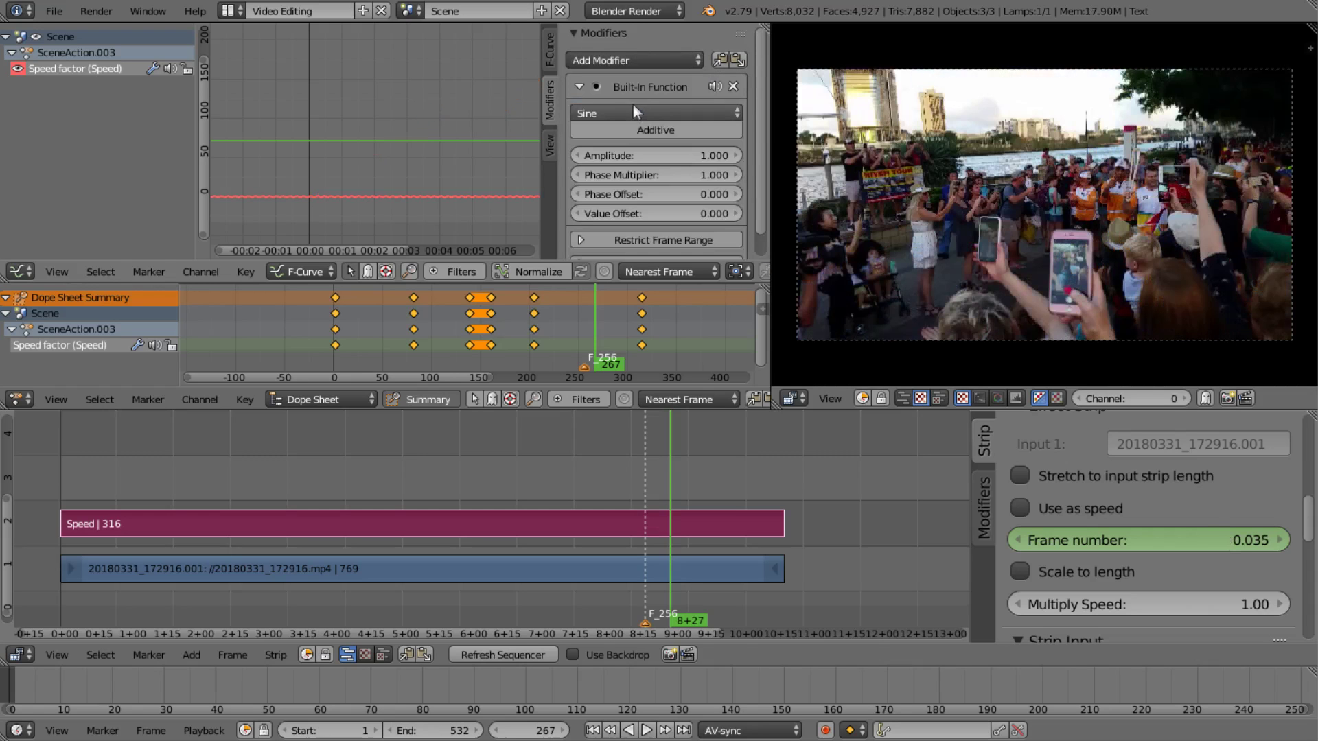
{"action": "left_click", "coordinate": [634, 113]}
{"action": "left_click", "coordinate": [634, 111]}
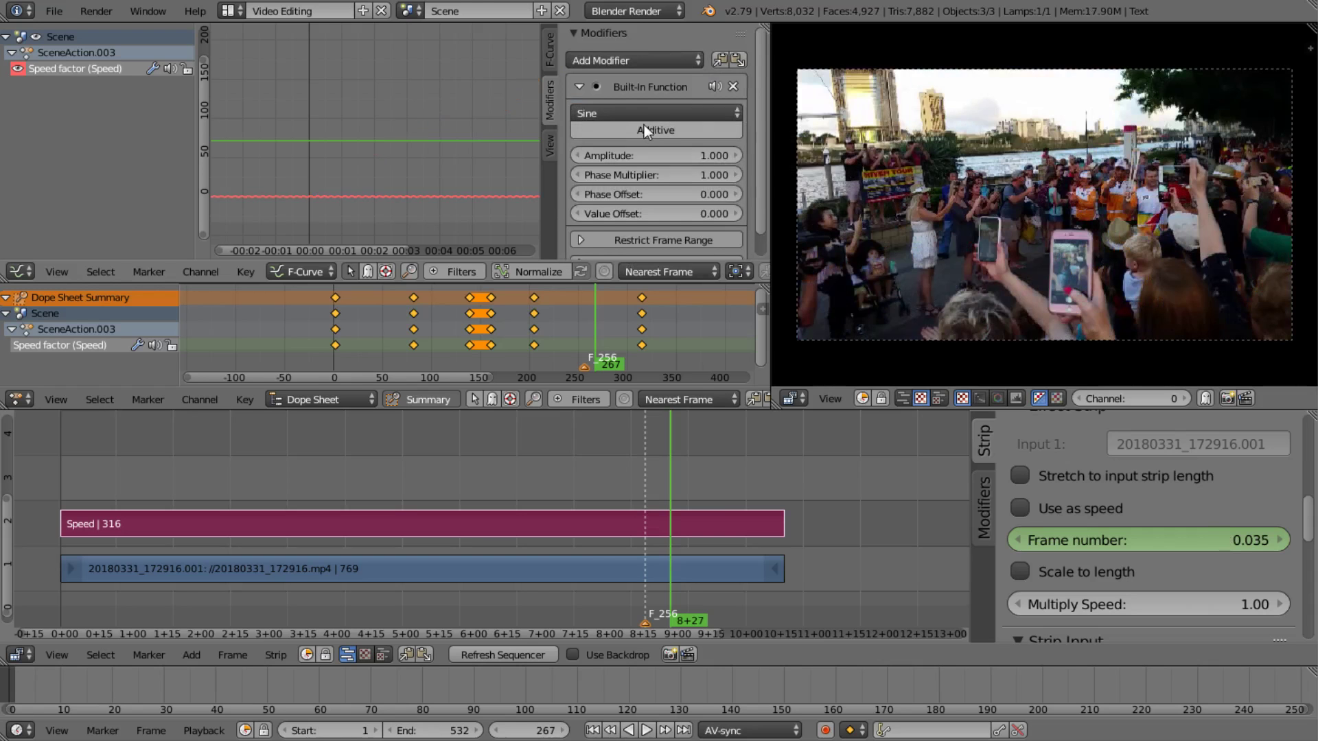
{"action": "left_click", "coordinate": [645, 125]}
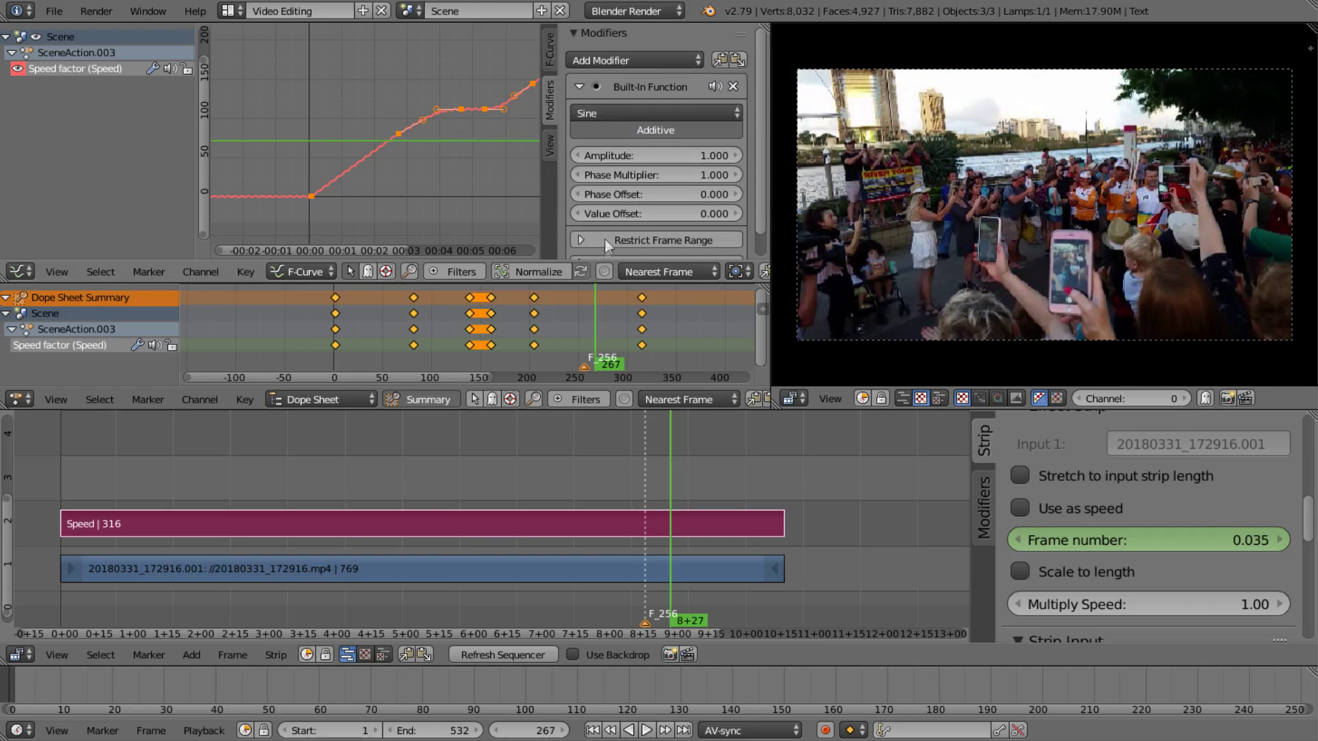
Step: Play back the sine-shaped speed curve from frames 13 and 25, ending at frame 162
{"action": "key", "text": "alt+a"}
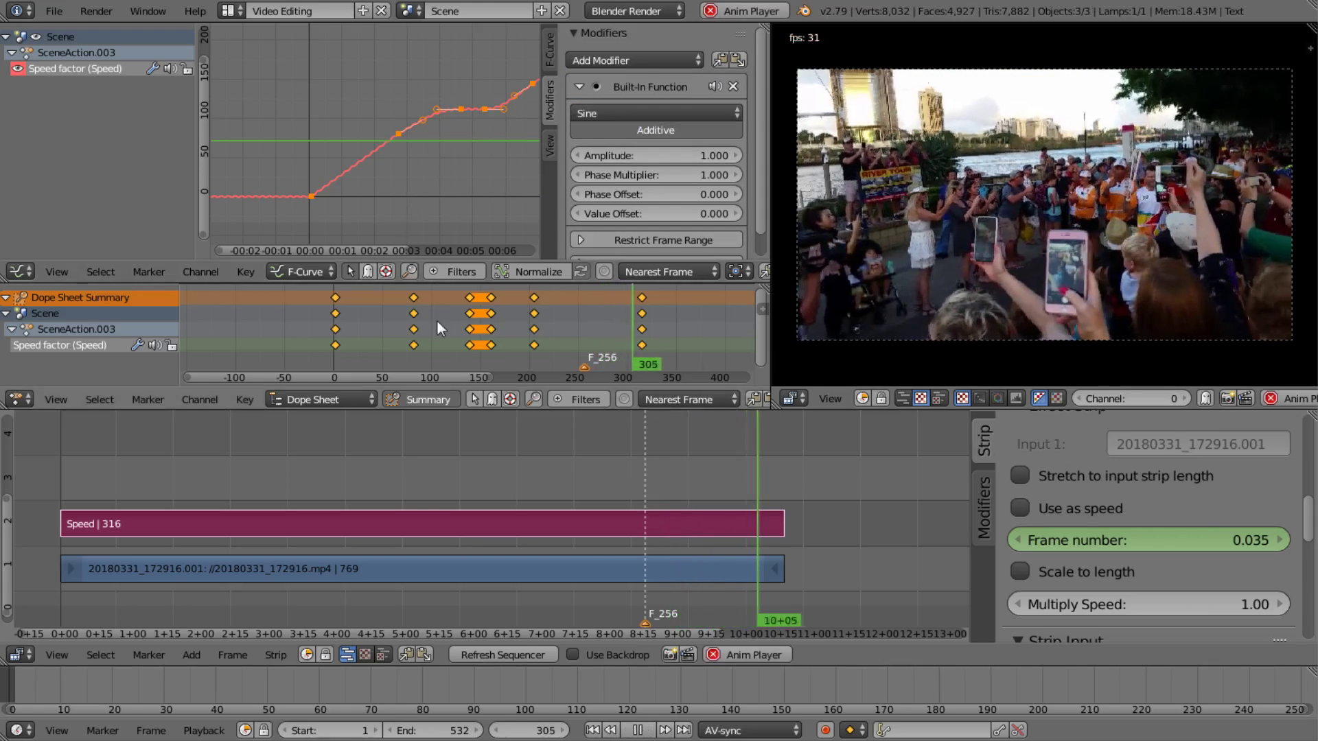
{"action": "left_click_drag", "start_coordinate": [42, 485], "coordinate": [88, 505]}
{"action": "key", "text": "alt+a"}
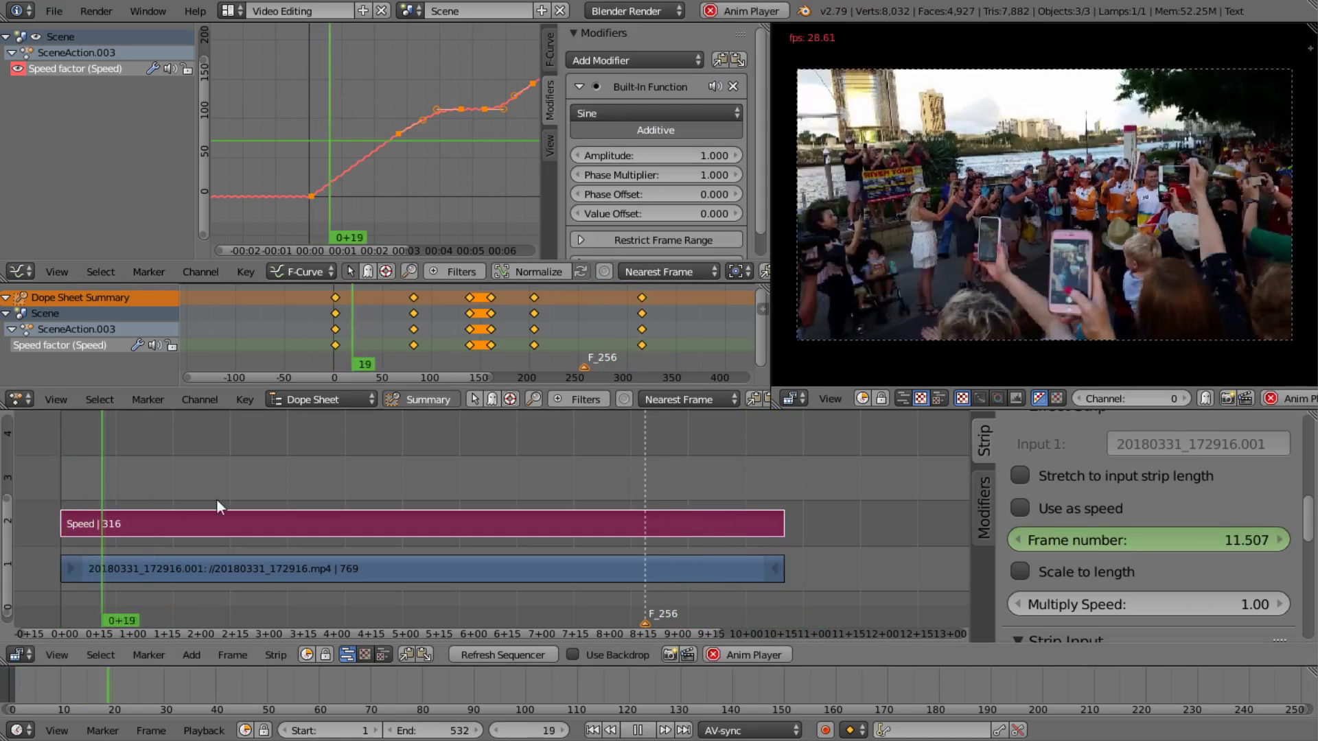
{"action": "key", "text": "alt+a"}
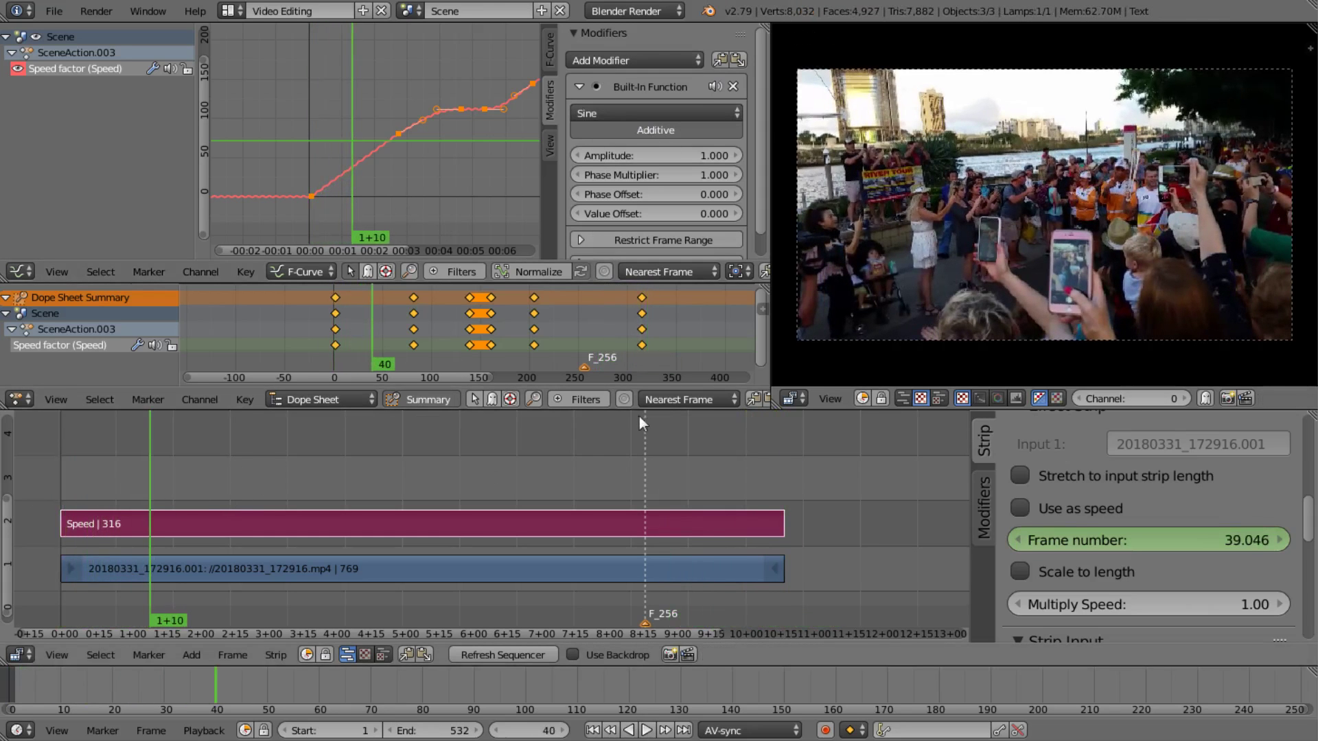
{"action": "left_click", "coordinate": [126, 464]}
{"action": "key", "text": "alt+a"}
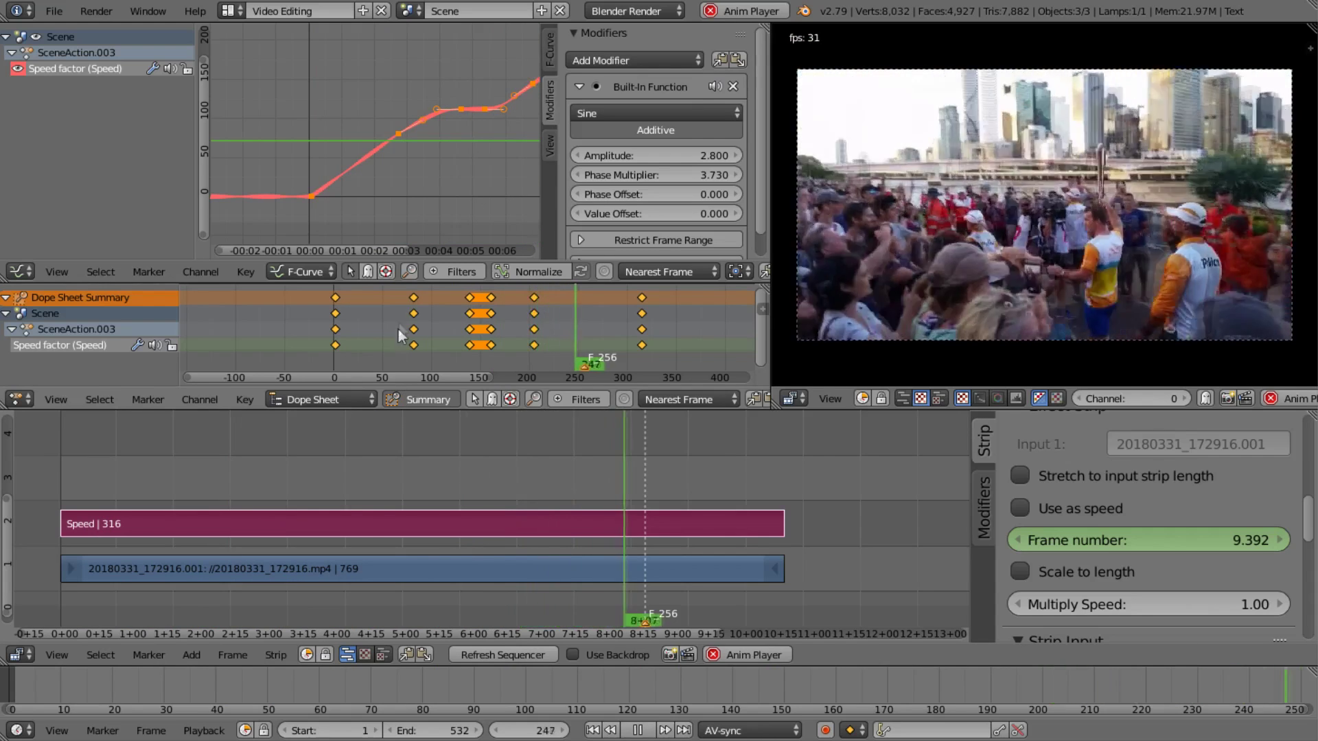
{"action": "key", "text": "alt+a"}
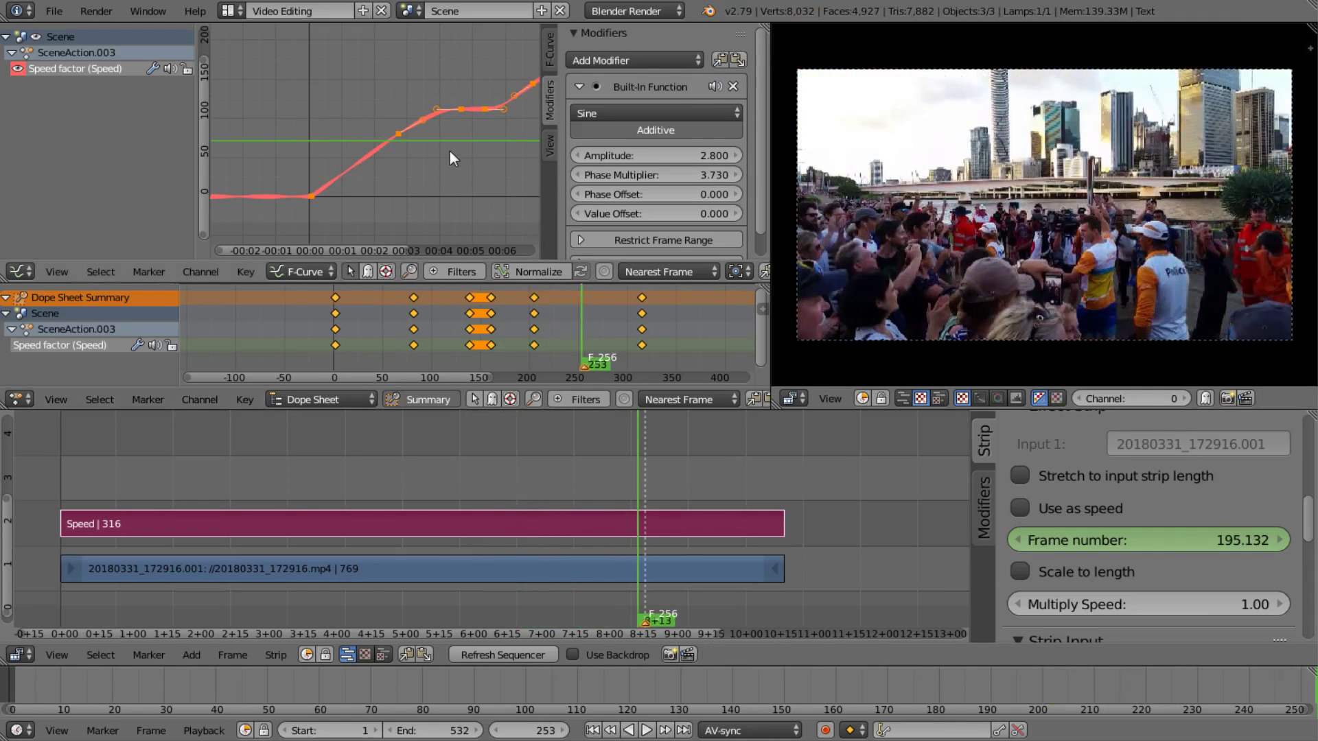
{"action": "scroll", "coordinate": [486, 487], "scroll_direction": "down", "scroll_amount": 2}
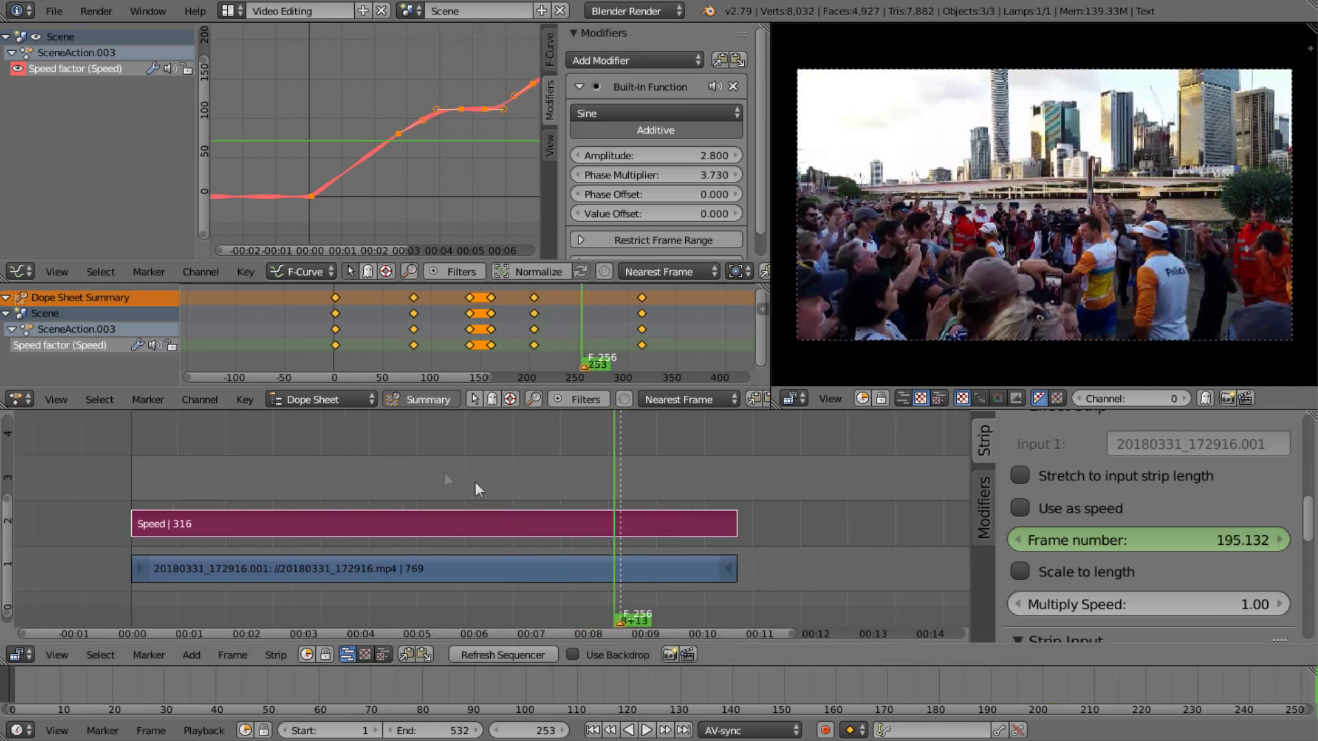
{"action": "left_click_drag", "start_coordinate": [254, 443], "coordinate": [435, 468]}
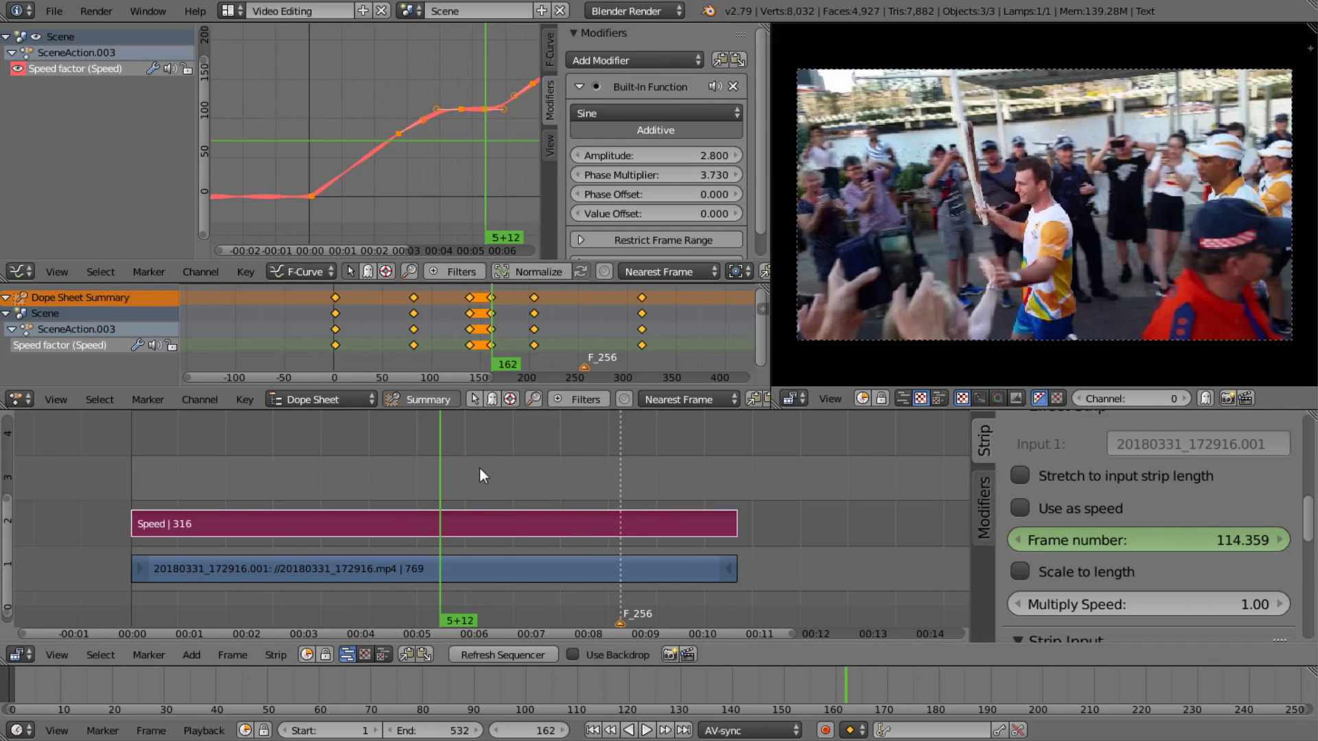